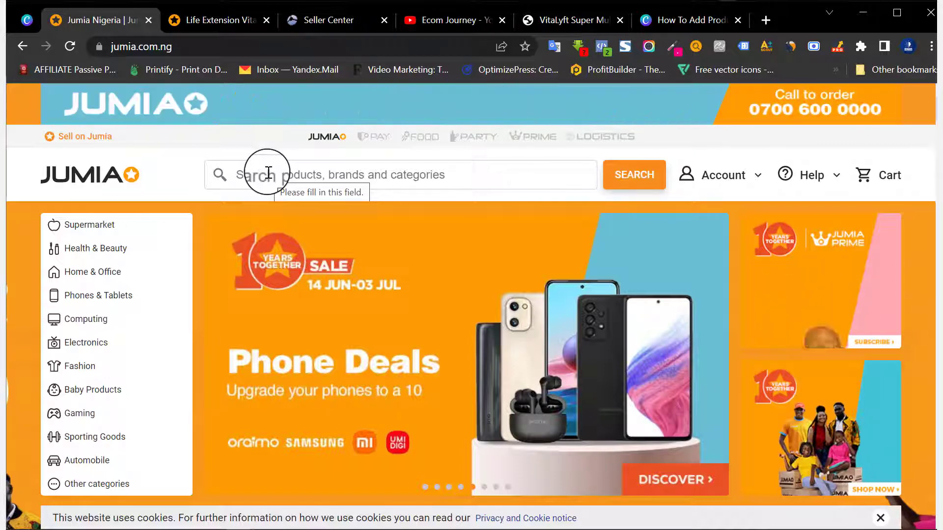
- Switch to the Jumia Seller Center login page and log in with the credentials already filled in
left_click(336, 20)
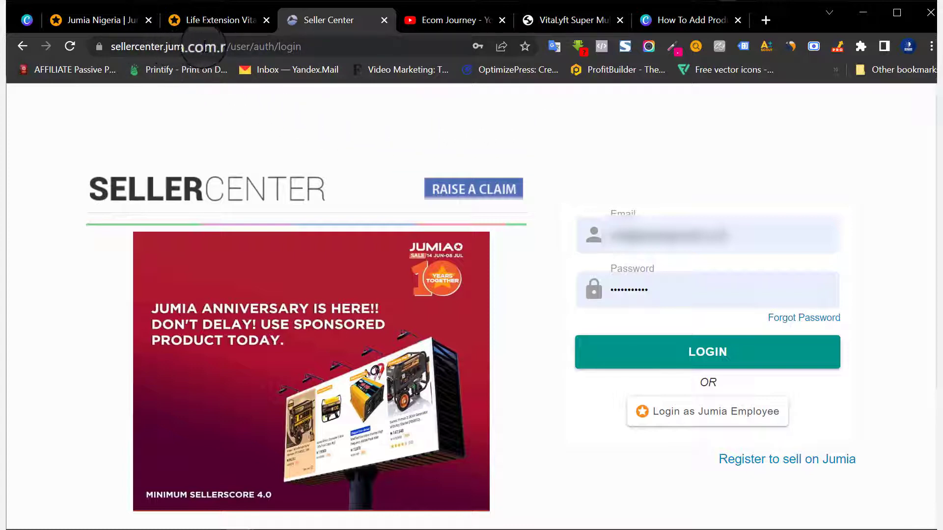
left_click_drag(227, 46, 111, 47)
left_click(271, 155)
left_click(314, 274)
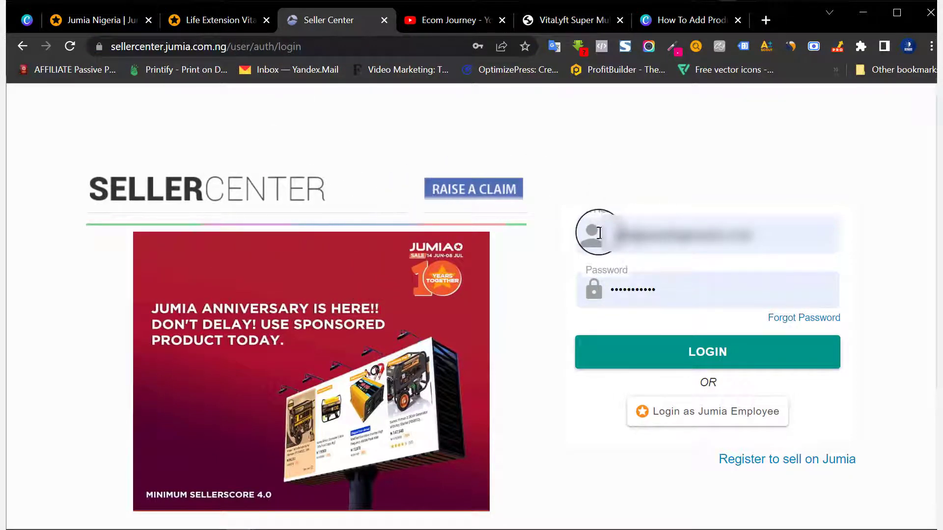
left_click(764, 231)
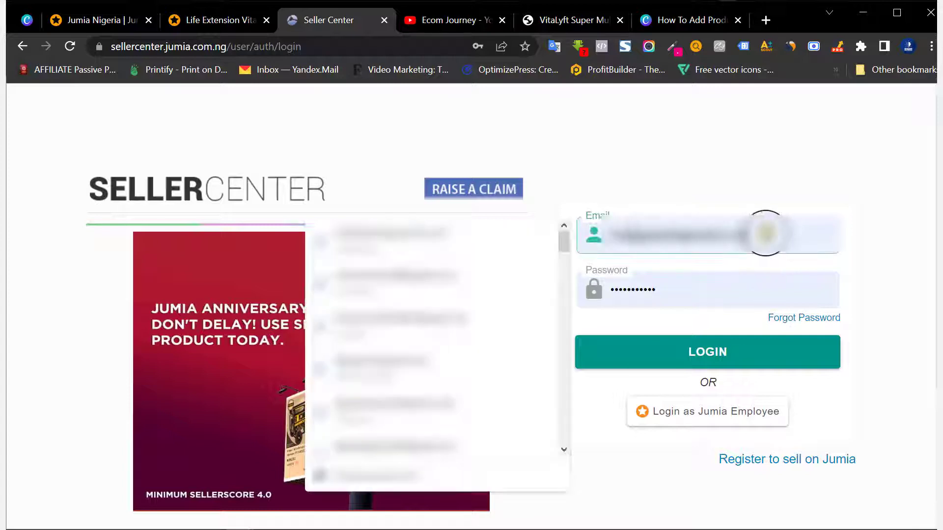
left_click(630, 196)
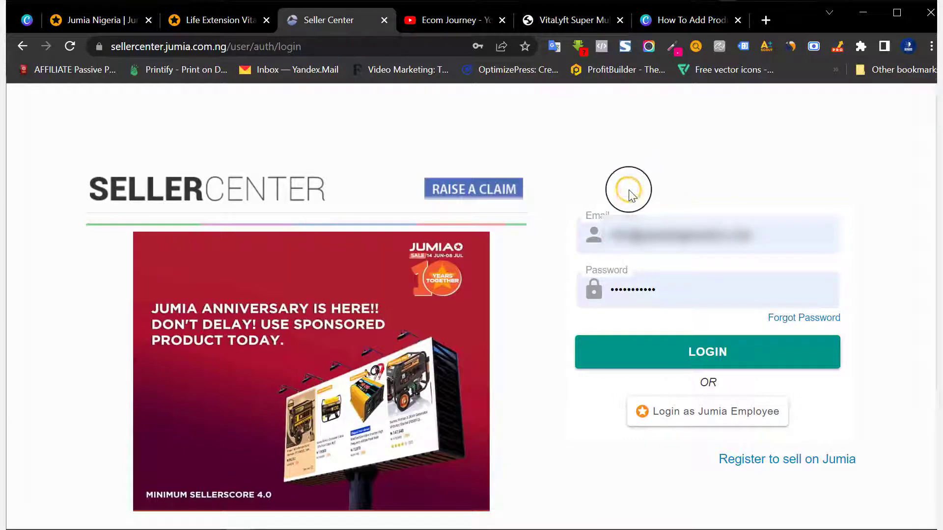
left_click(703, 350)
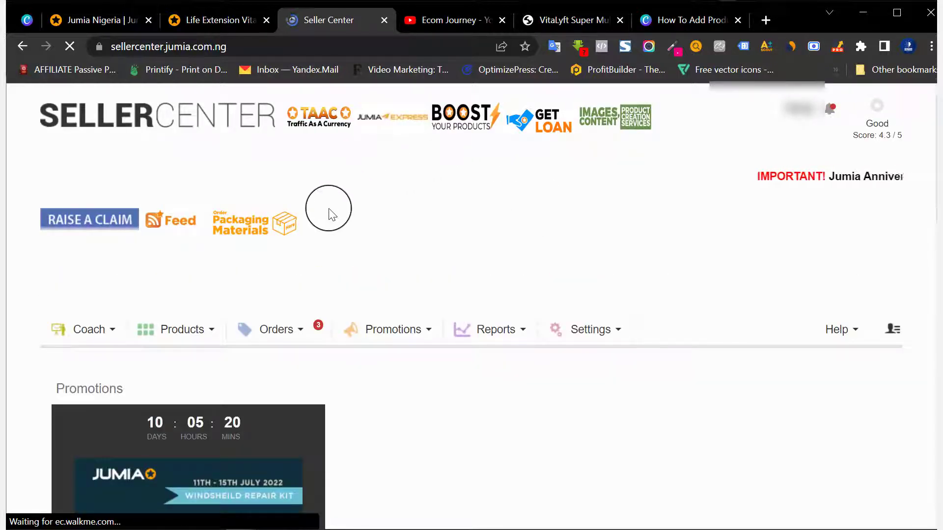
scroll(294, 204, "down", 3)
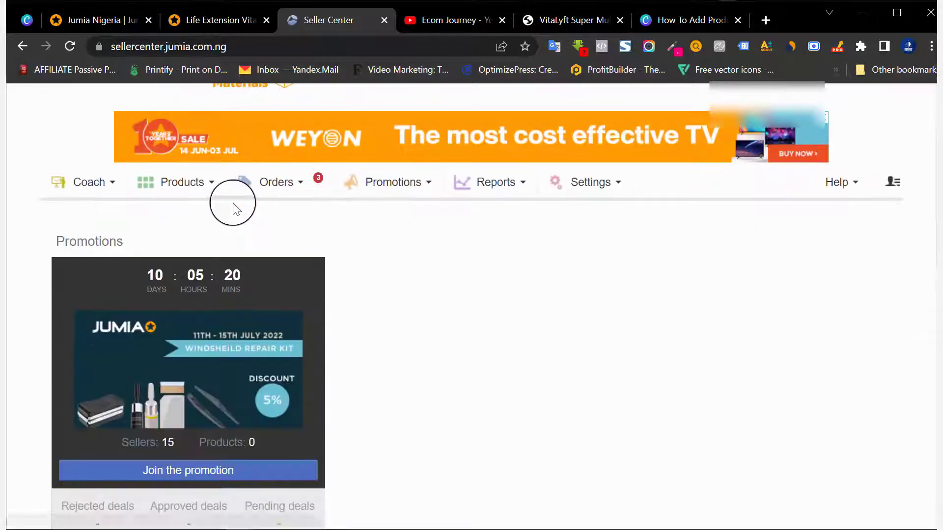
left_click(198, 195)
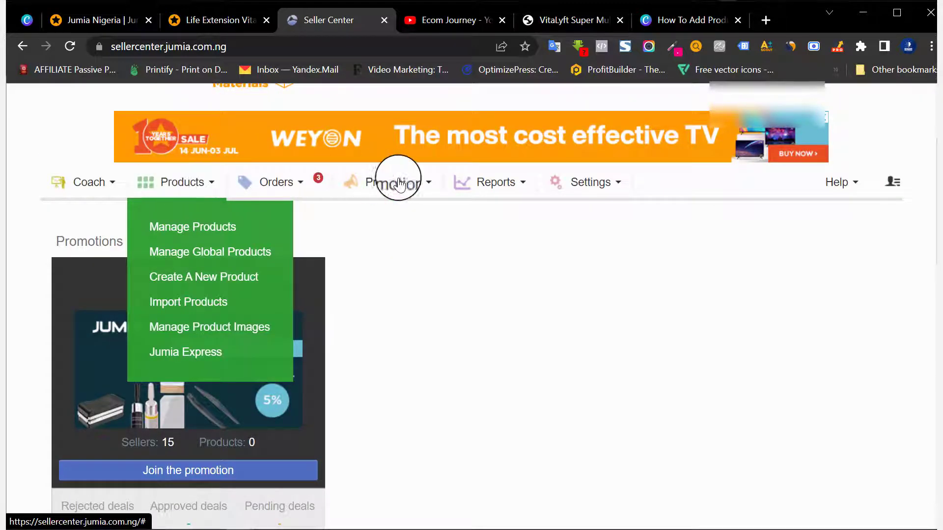
scroll(515, 127, "up", 3)
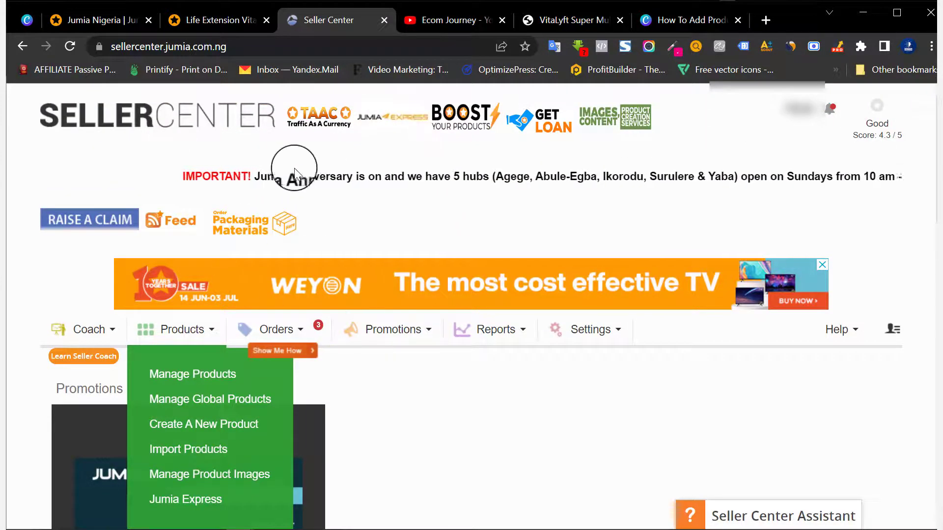
left_click(304, 333)
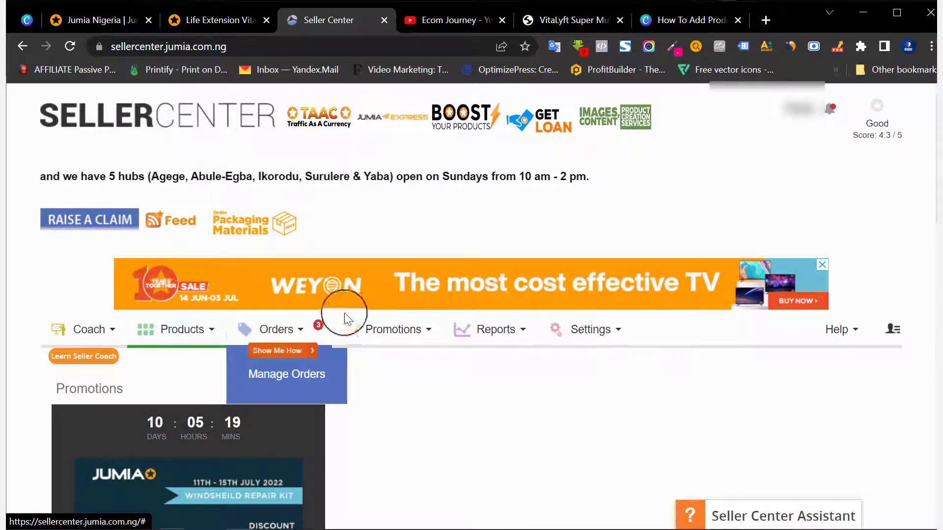
left_click(176, 333)
scroll(233, 248, "down", 1)
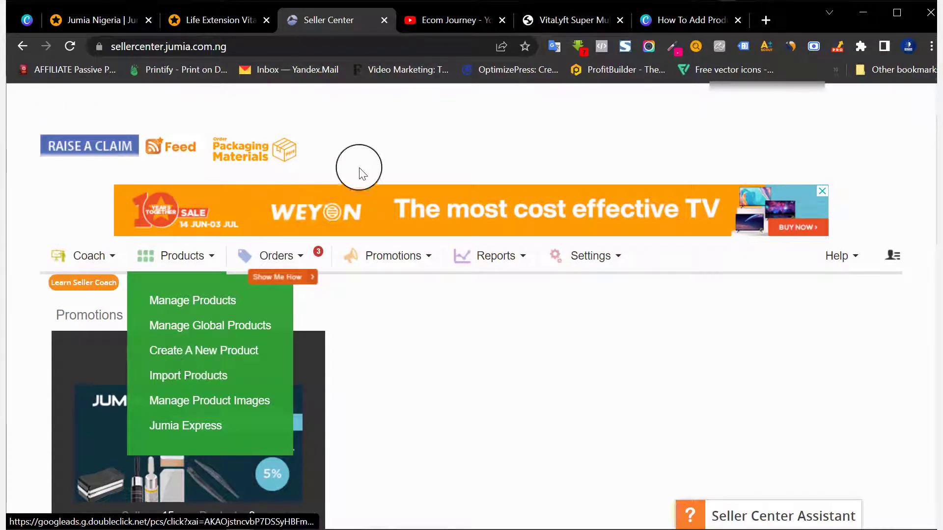
left_click(388, 160)
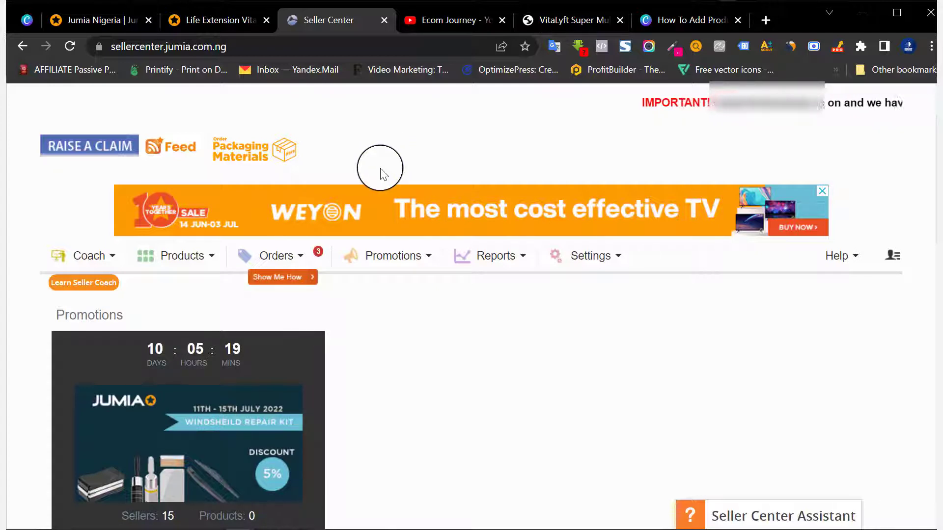
- Open the seller profile's Commissions & Fees and view the Commission Rate details by category
left_click(572, 257)
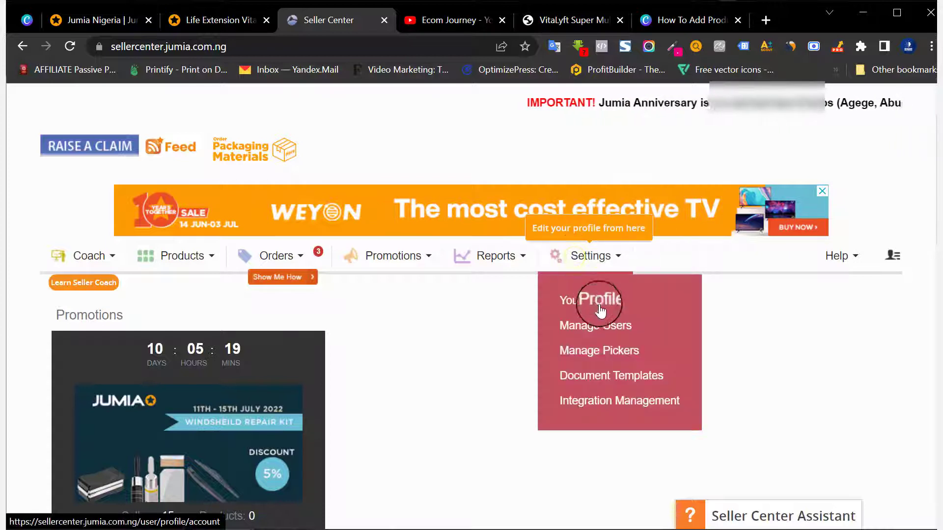
left_click(584, 303)
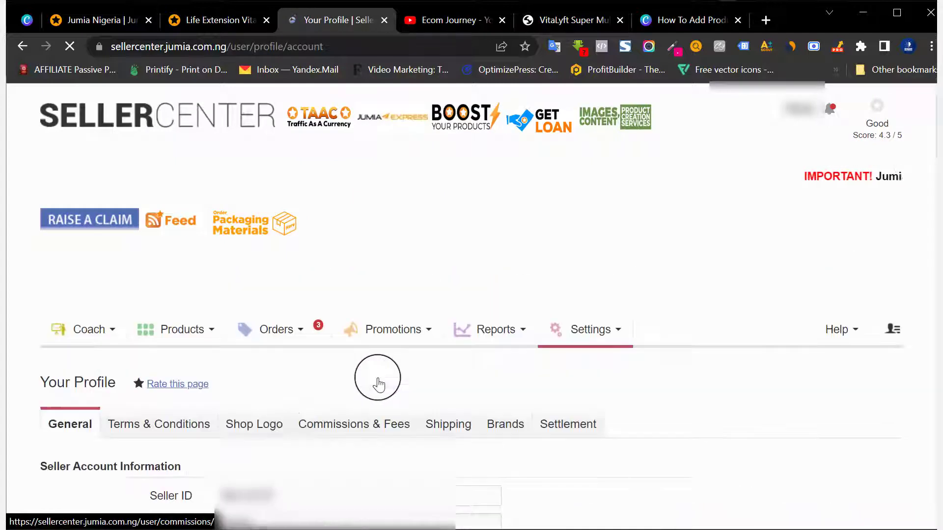
left_click(357, 425)
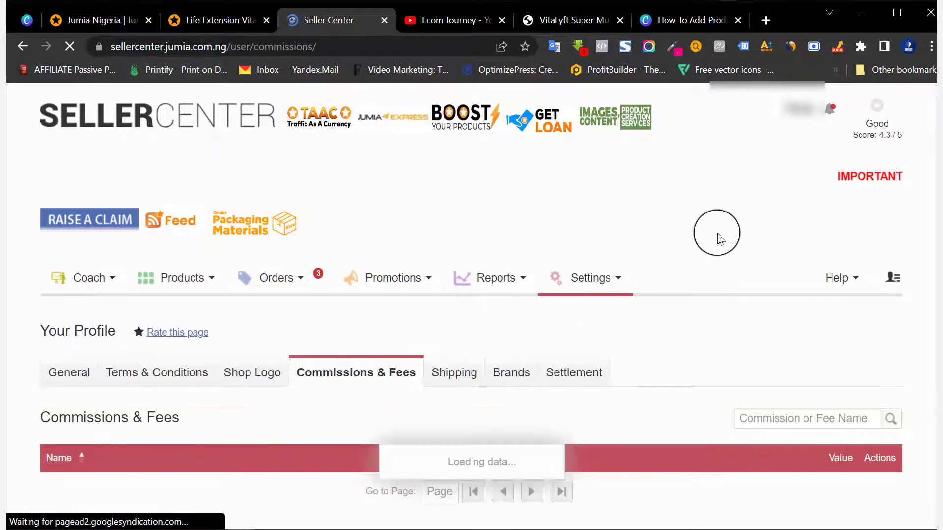
scroll(728, 235, "down", 2)
scroll(729, 235, "down", 5)
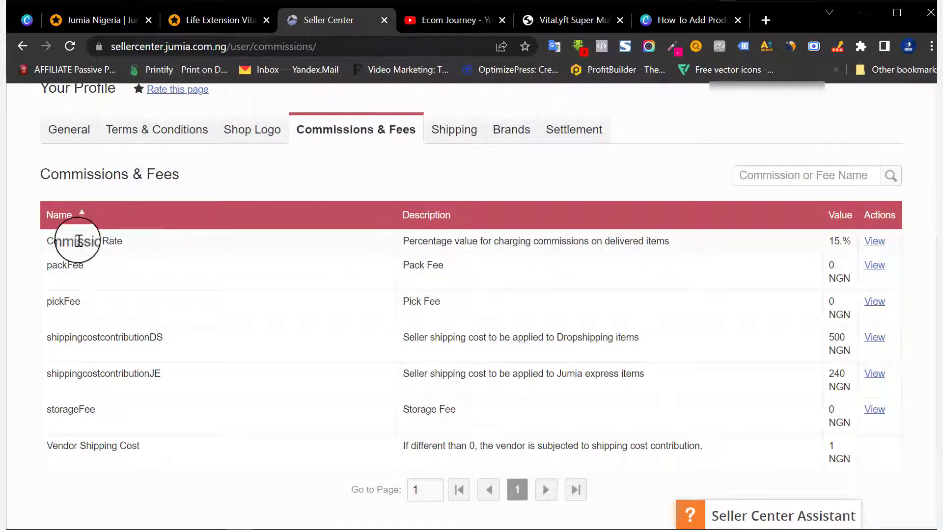
left_click(878, 244)
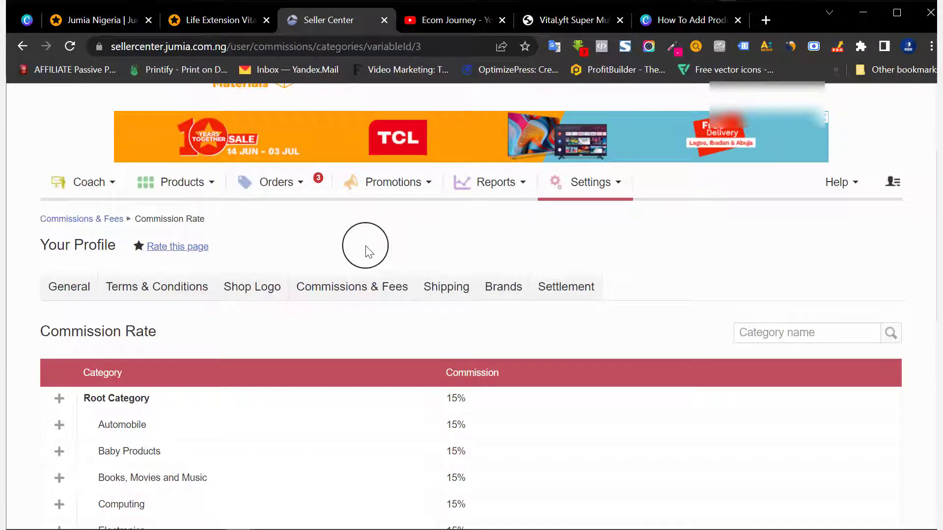
- Switch to the Jumia Nigeria storefront and start a product search
left_click(120, 22)
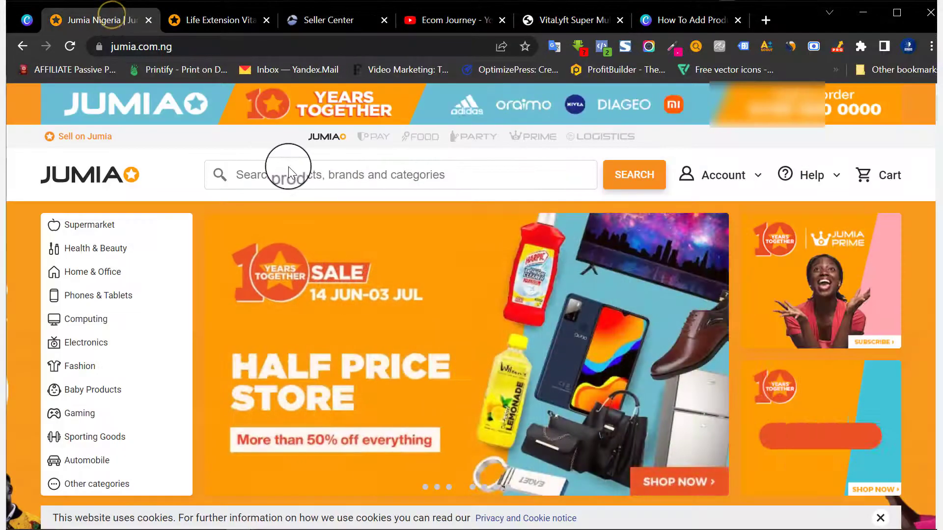
left_click(302, 175)
type("Poweredby")
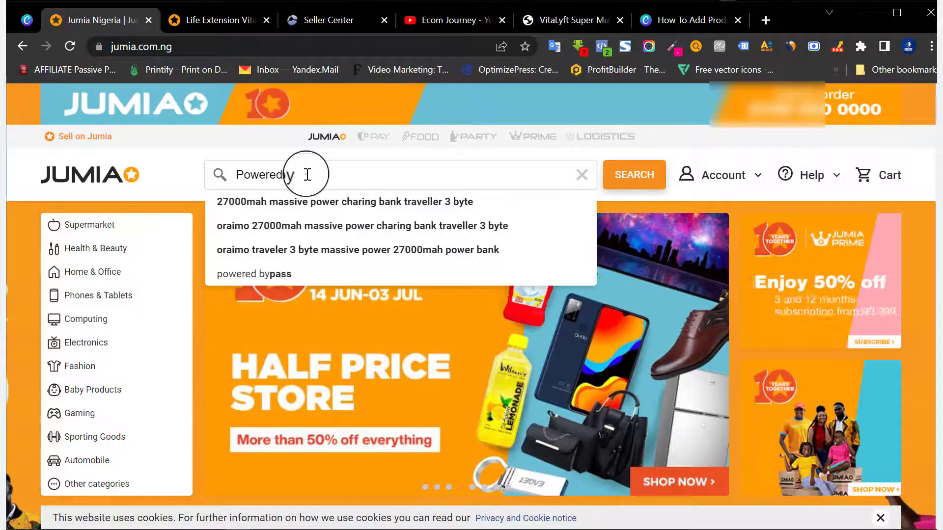
key("shift+Left")
key("shift+Left")
key("ctrl+a")
key("BackSpace")
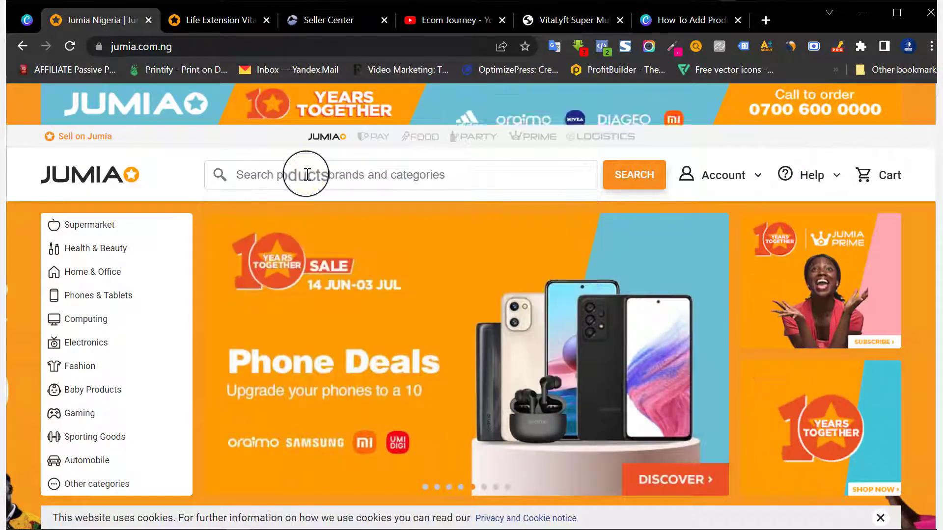
- Search the store for "multi vitamin" and browse the listed products
type("multi")
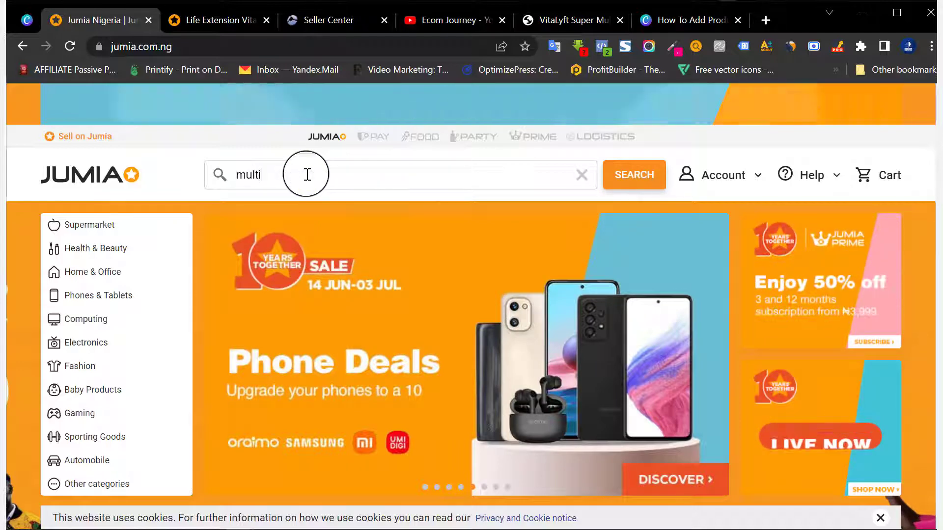
type(" vitamin")
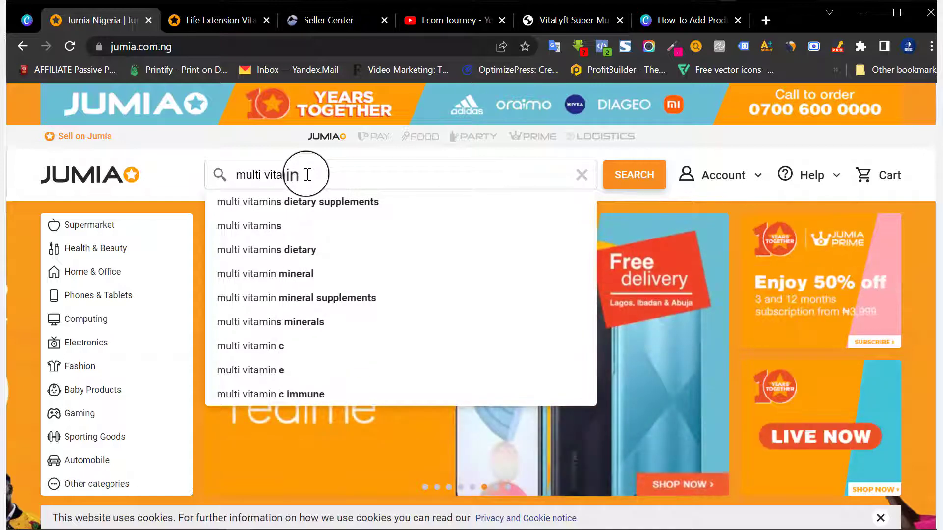
key("Return")
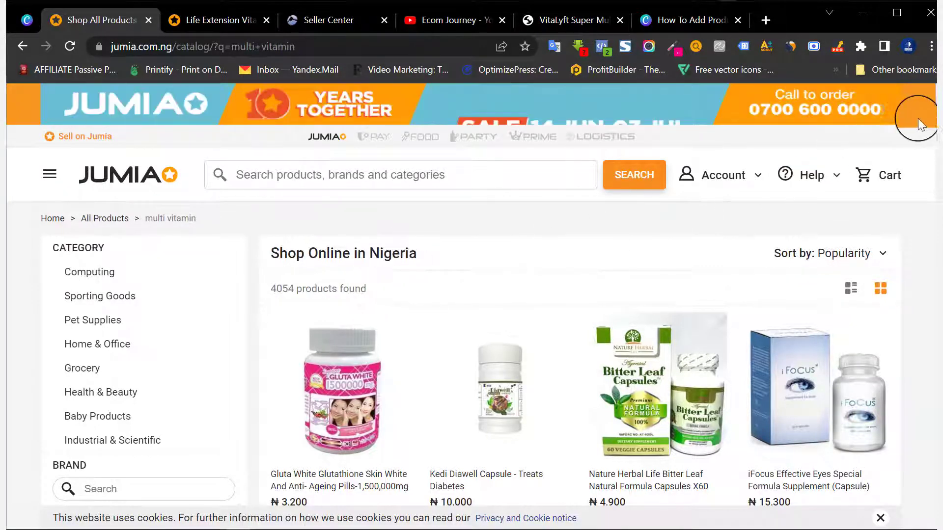
scroll(929, 115, "down", 9)
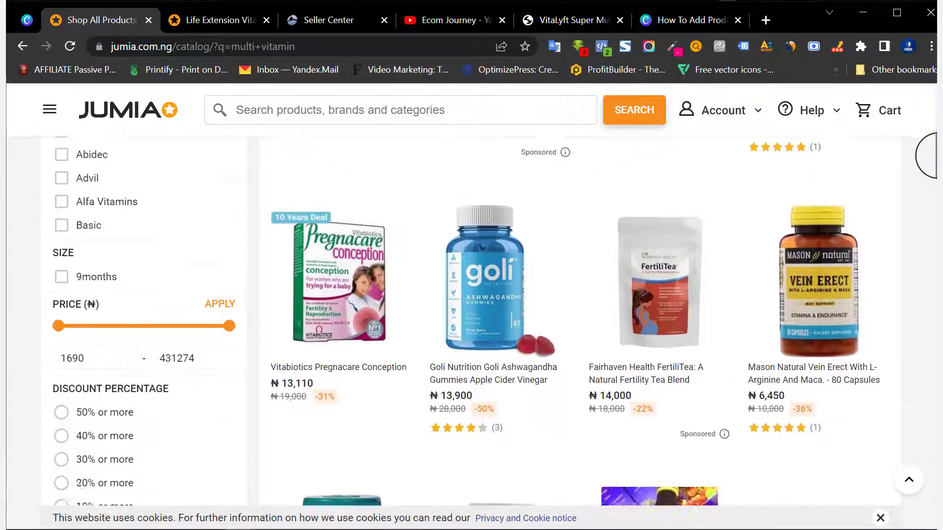
scroll(933, 163, "down", 8)
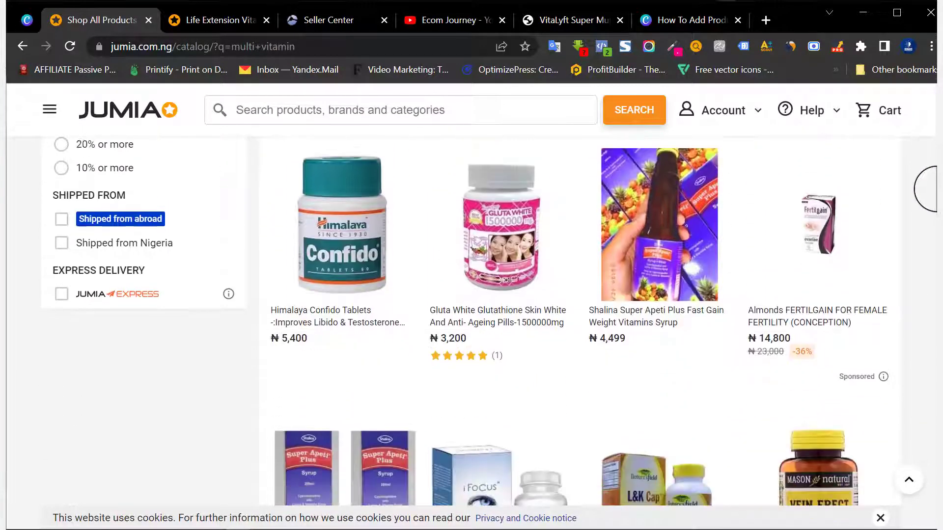
scroll(930, 211, "down", 5)
scroll(921, 148, "up", 5)
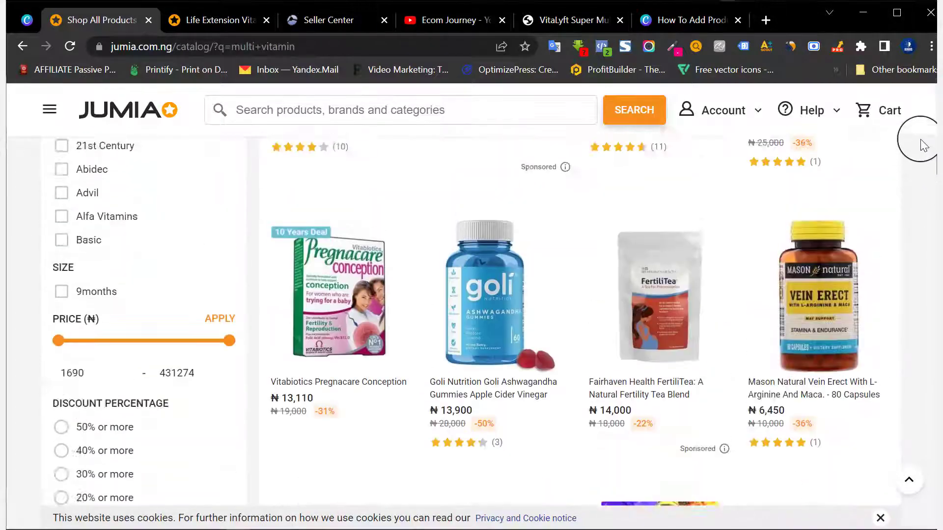
scroll(923, 139, "up", 3)
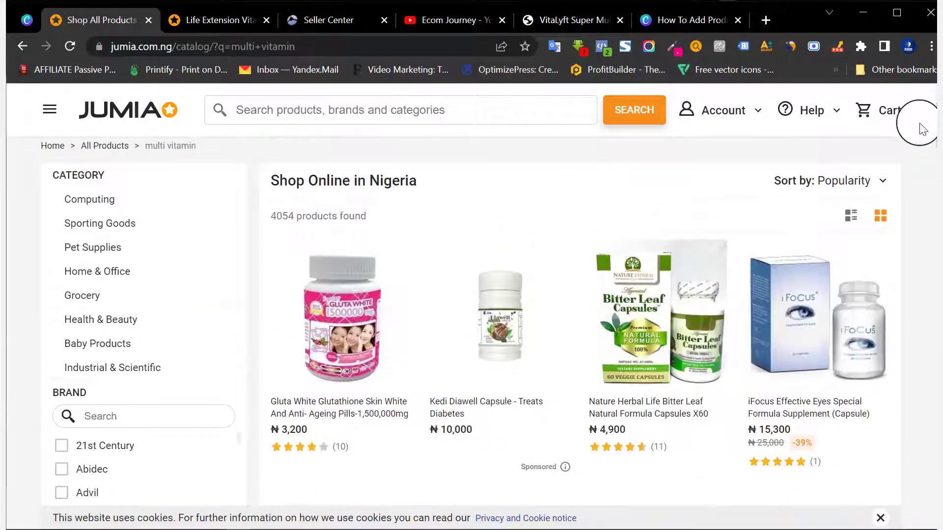
- Open the Gluta White Glutathione product in a new tab, examine its title and category path, and close the tab
right_click(340, 299)
left_click(393, 27)
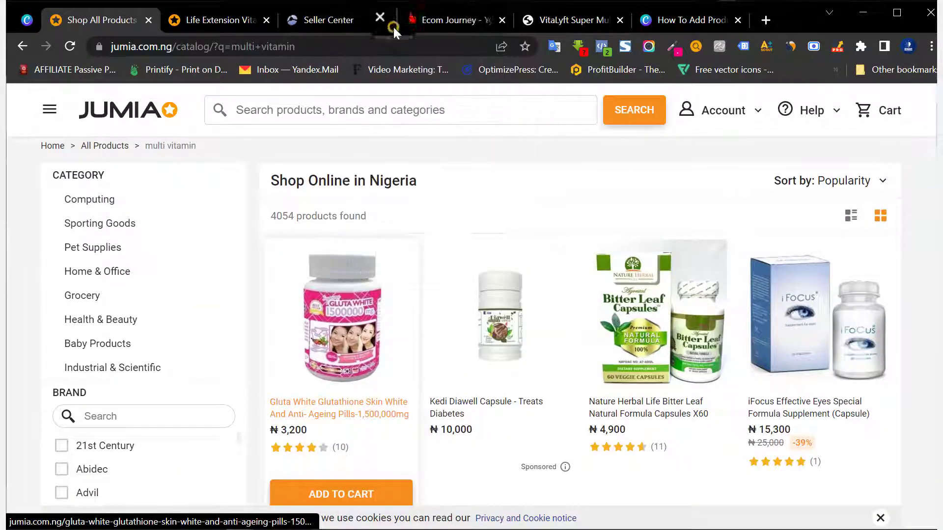
left_click(201, 24)
left_click(289, 269)
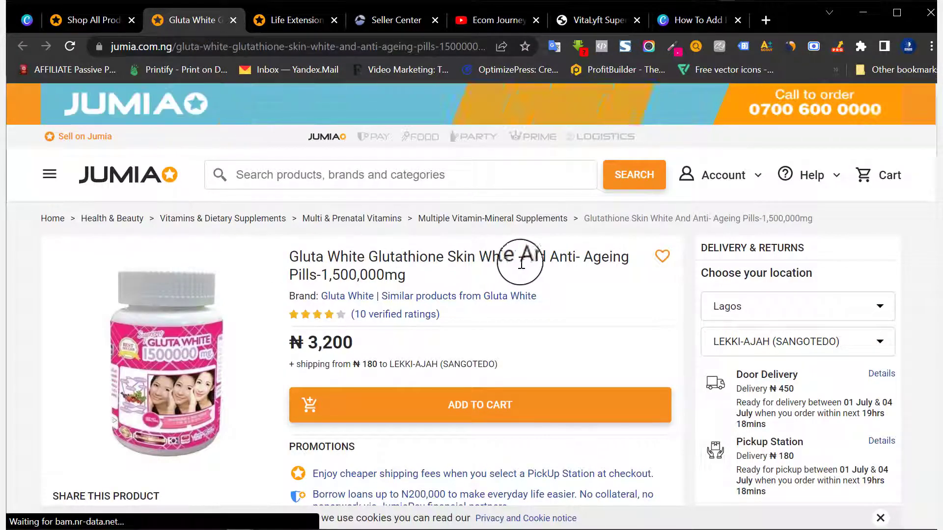
left_click_drag(449, 258, 590, 273)
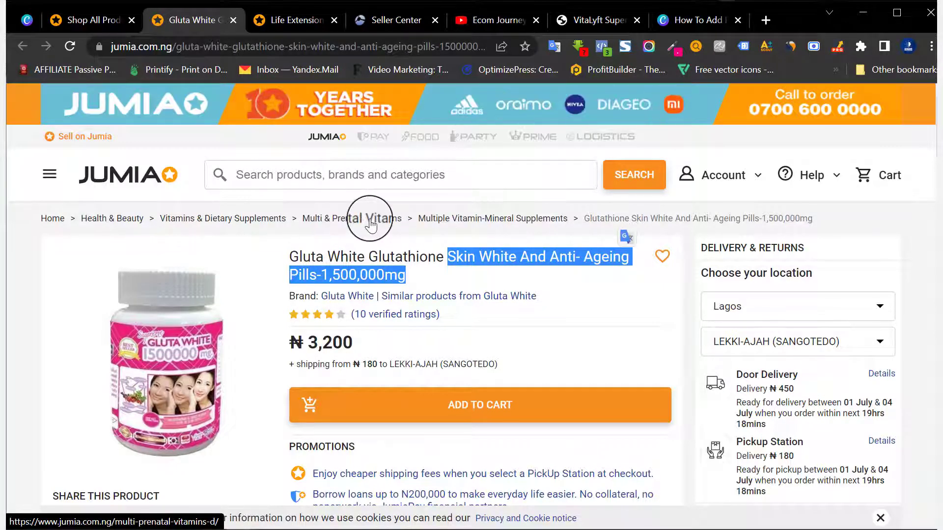
left_click(346, 251)
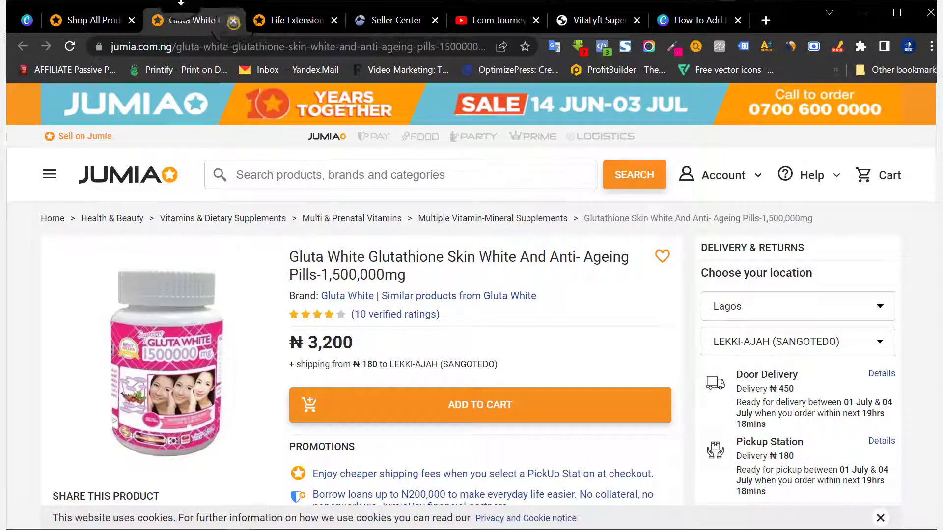
left_click(232, 18)
- Check the Life Extension Vitamin D3 product's category path and review the commission rates by category in Seller Center
scroll(464, 221, "down", 3)
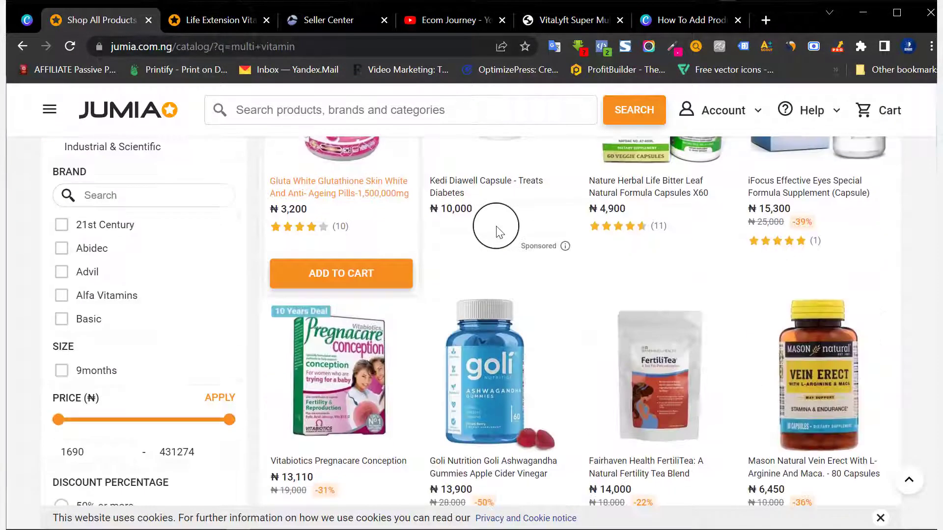
left_click(218, 15)
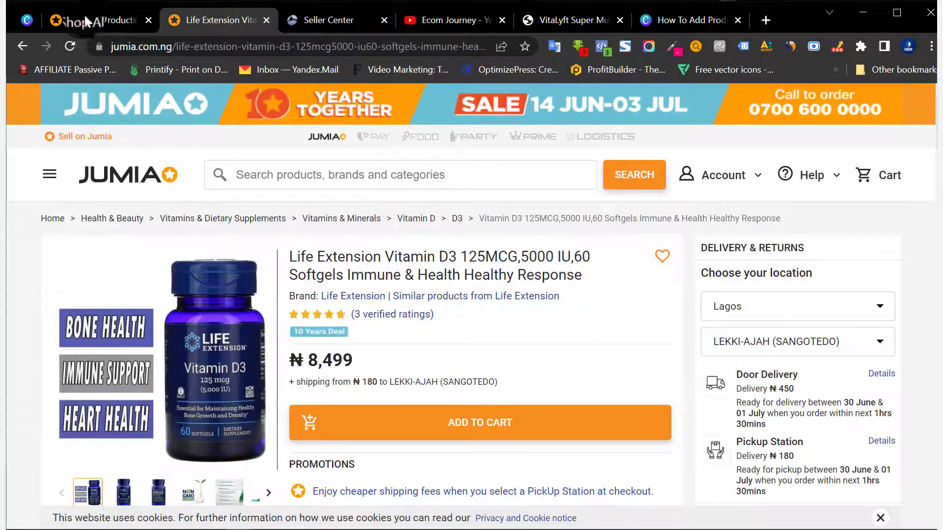
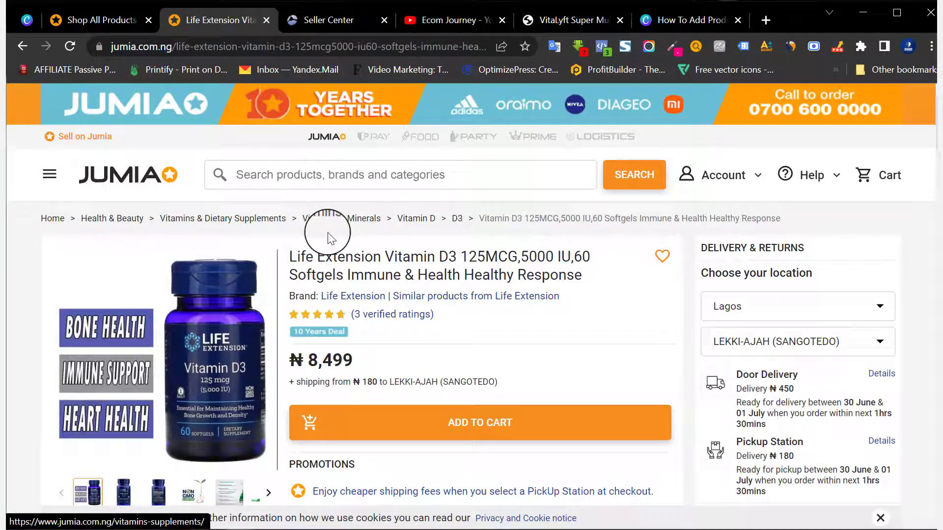
left_click(328, 16)
scroll(300, 332, "down", 5)
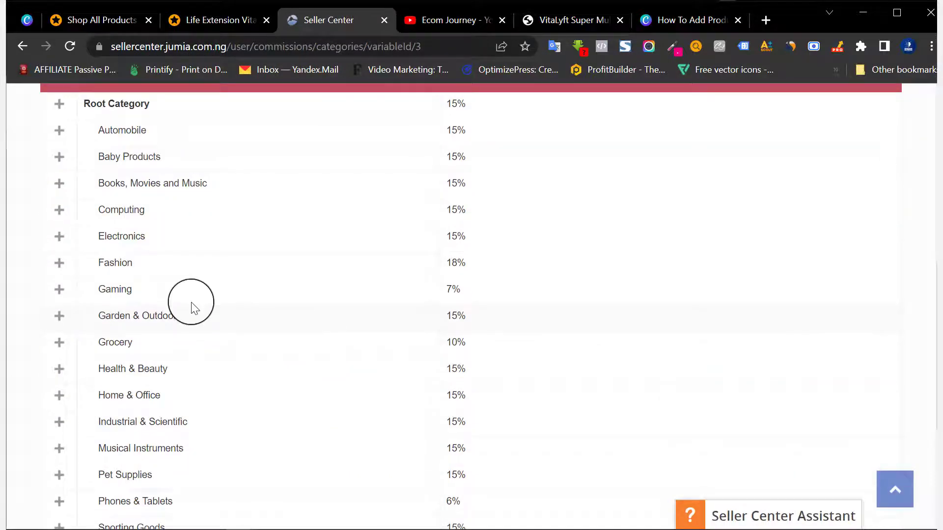
scroll(58, 262, "down", 2)
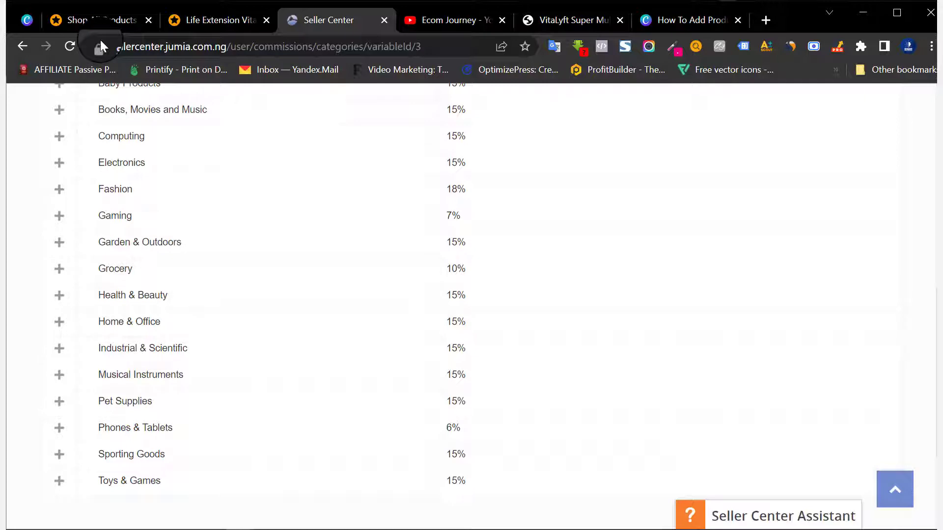
- Compare the Vitamin D3 listing's category path with the commission table, expanding Health & Beauty and Vitamins & Dietary Supplements to check the Vitamins & Minerals rate
left_click(192, 16)
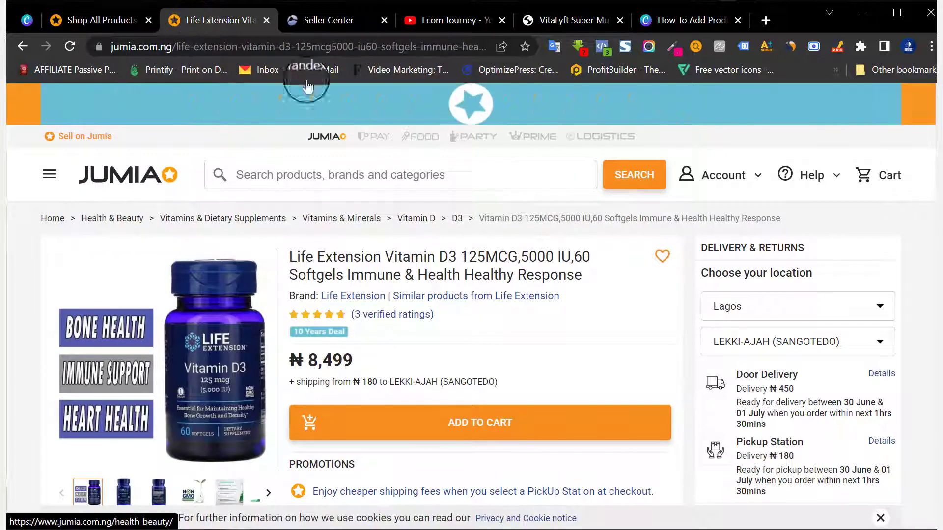
left_click(349, 21)
left_click(57, 298)
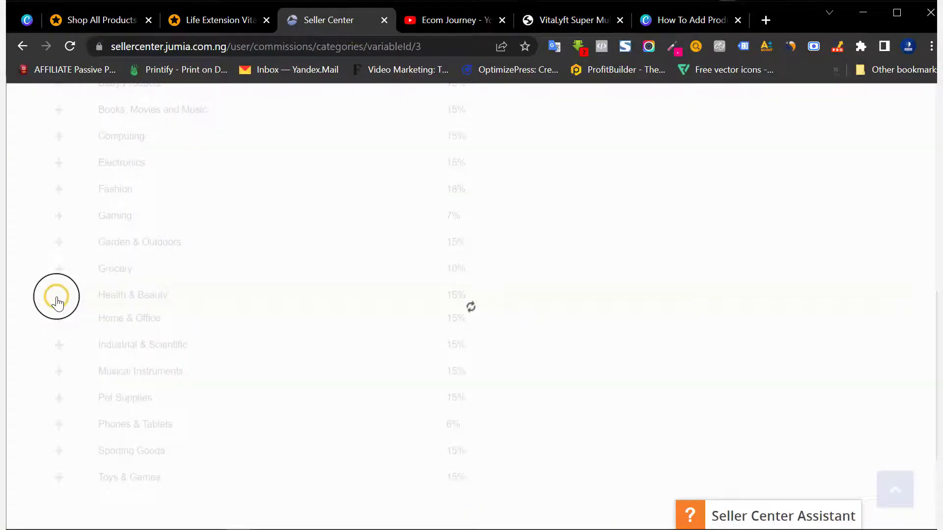
left_click(213, 26)
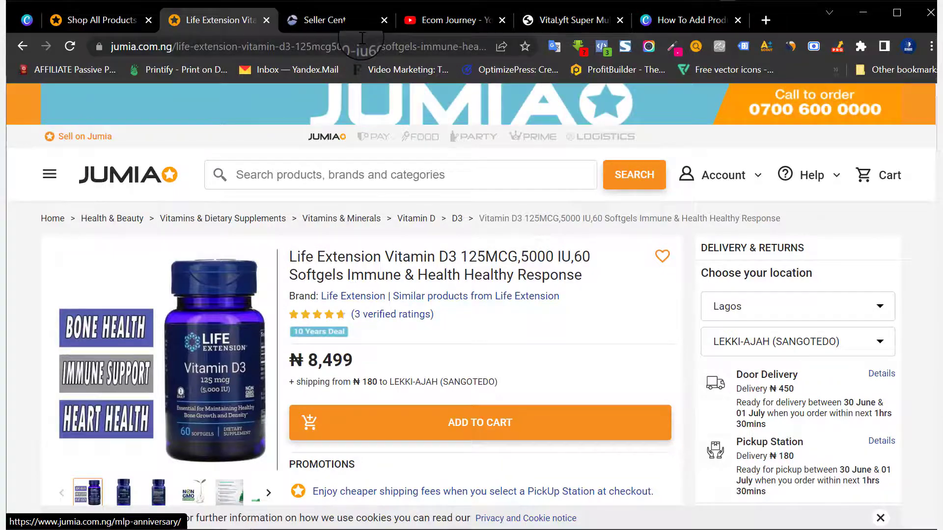
left_click(352, 24)
scroll(243, 211, "down", 2)
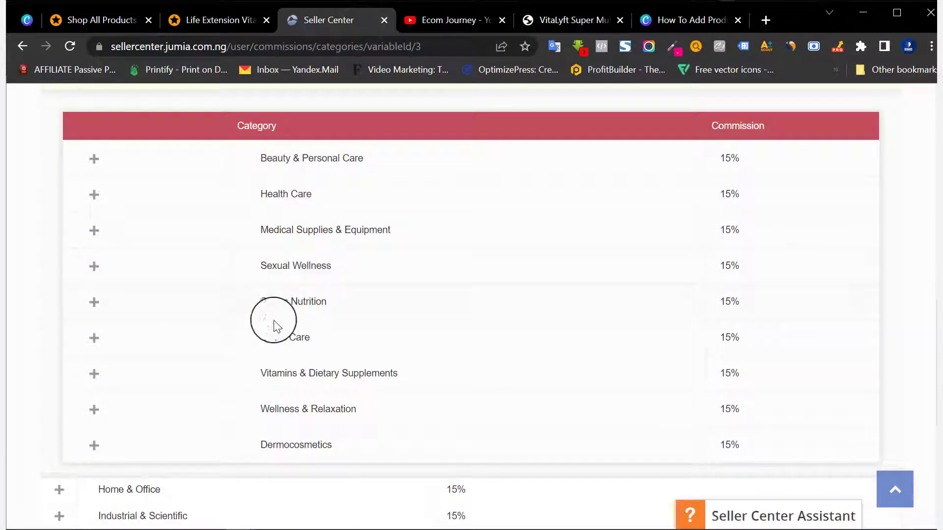
left_click(94, 376)
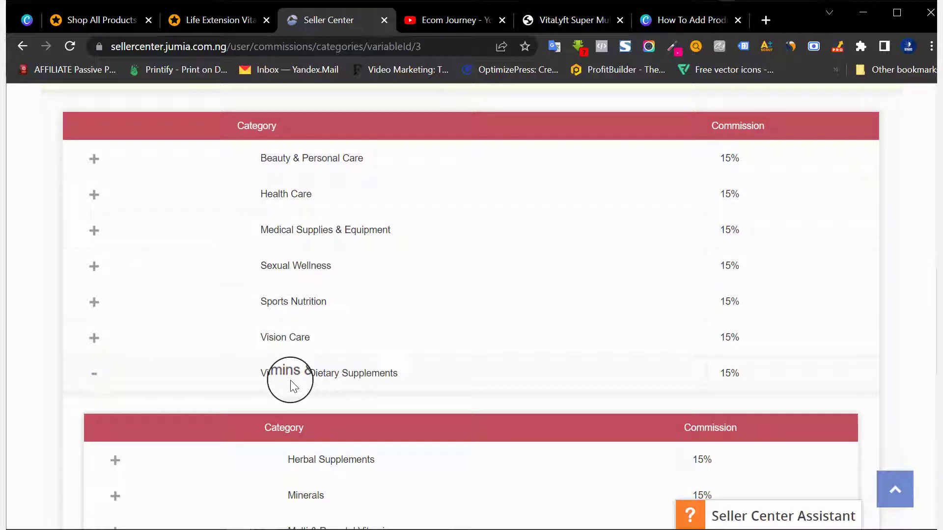
scroll(363, 356, "down", 6)
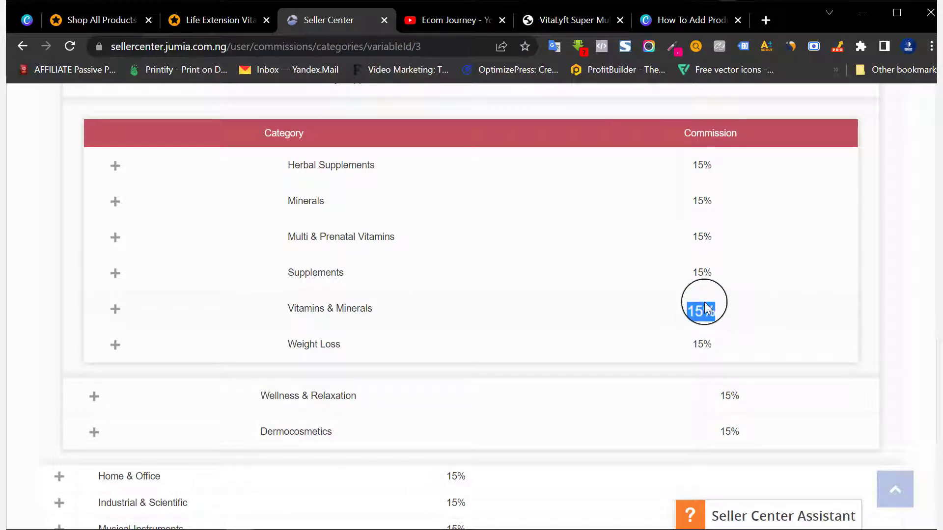
scroll(422, 260, "up", 3)
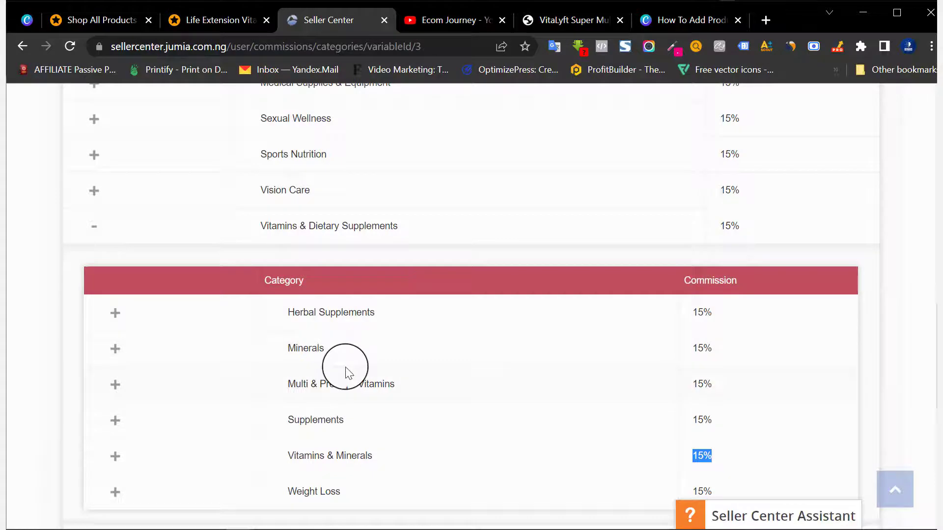
left_click(319, 22)
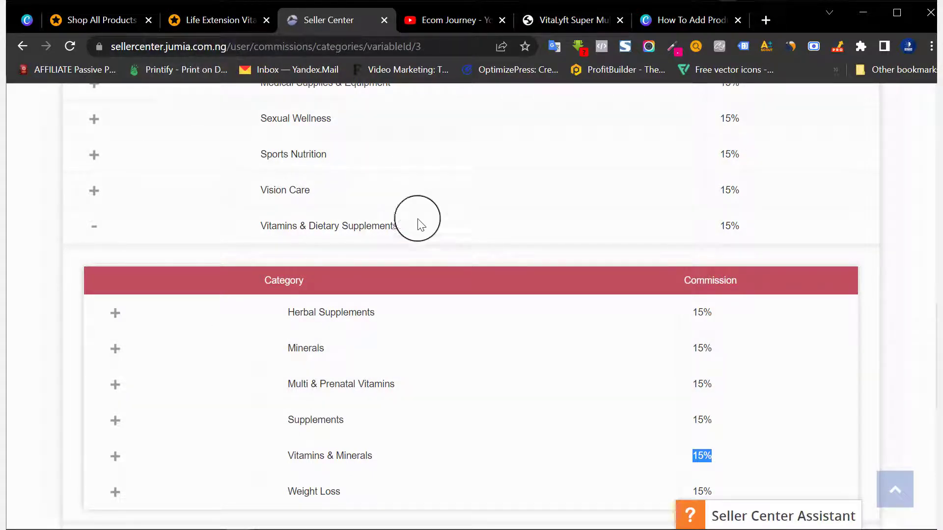
- Start creating a new product that is not in Jumia's catalog
scroll(421, 225, "up", 15)
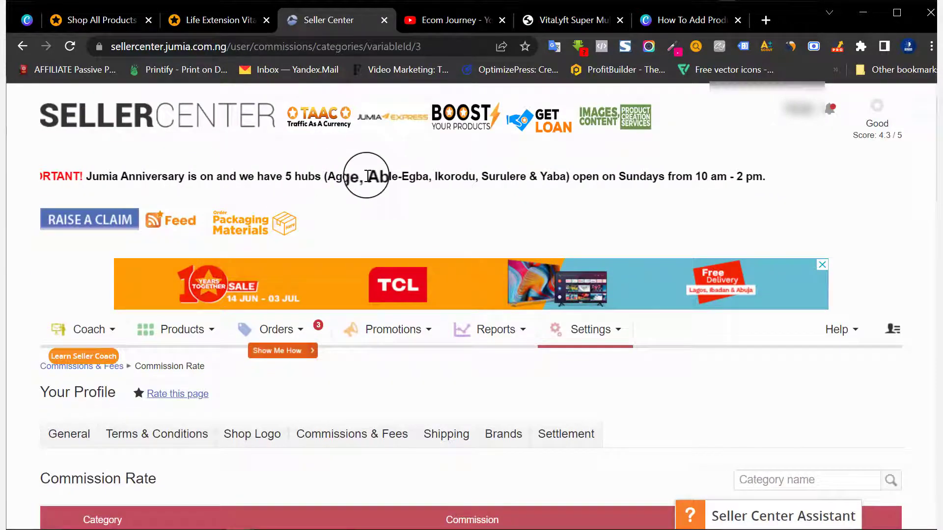
left_click(175, 338)
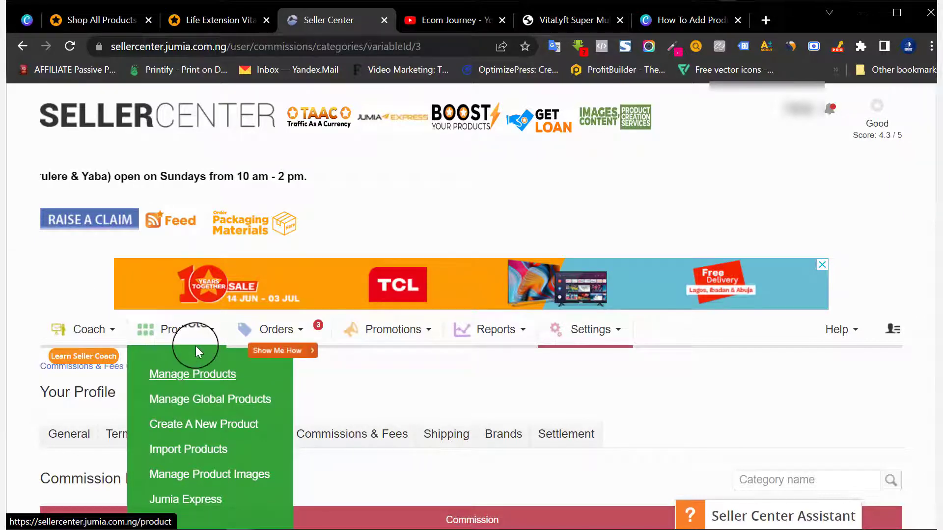
left_click(189, 330)
left_click(212, 329)
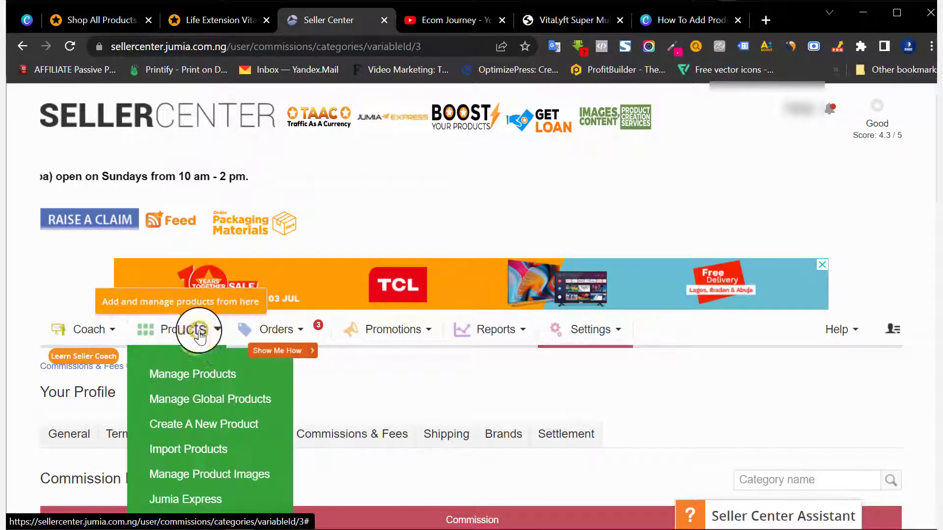
left_click(194, 425)
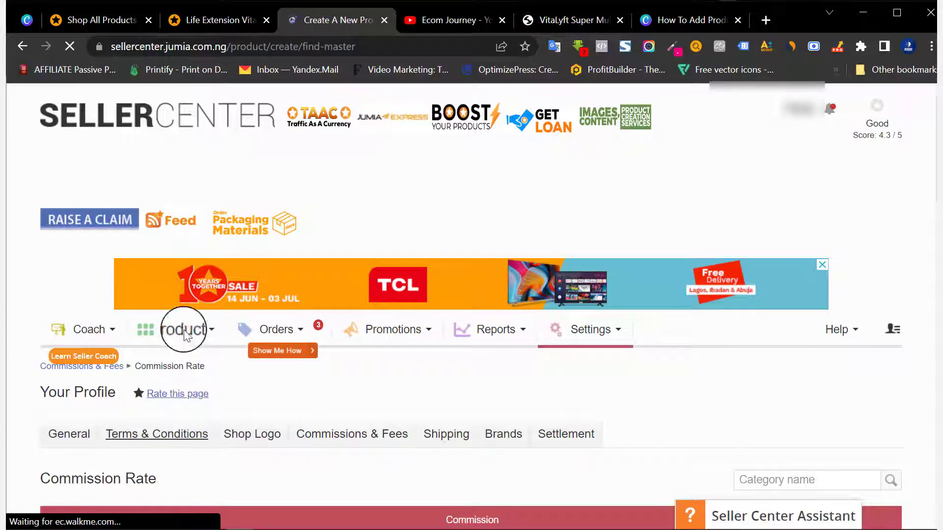
scroll(389, 362, "down", 3)
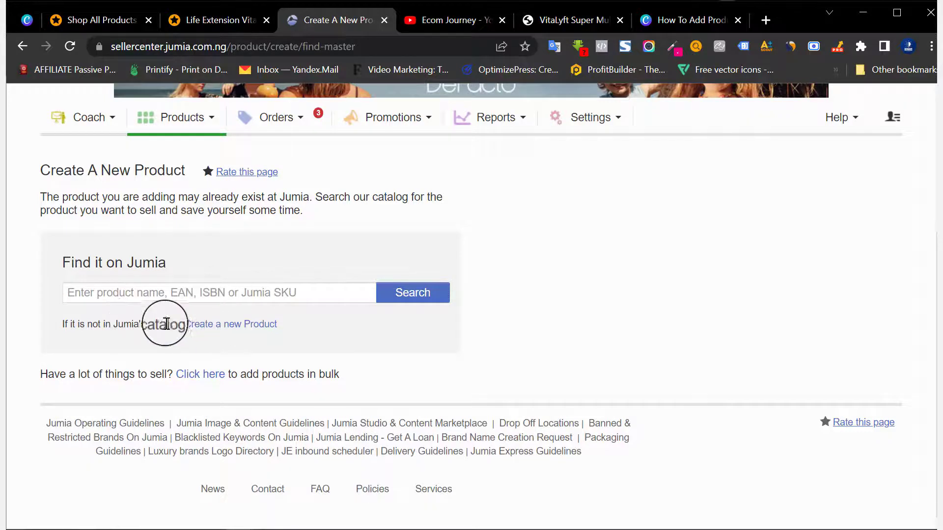
left_click(235, 326)
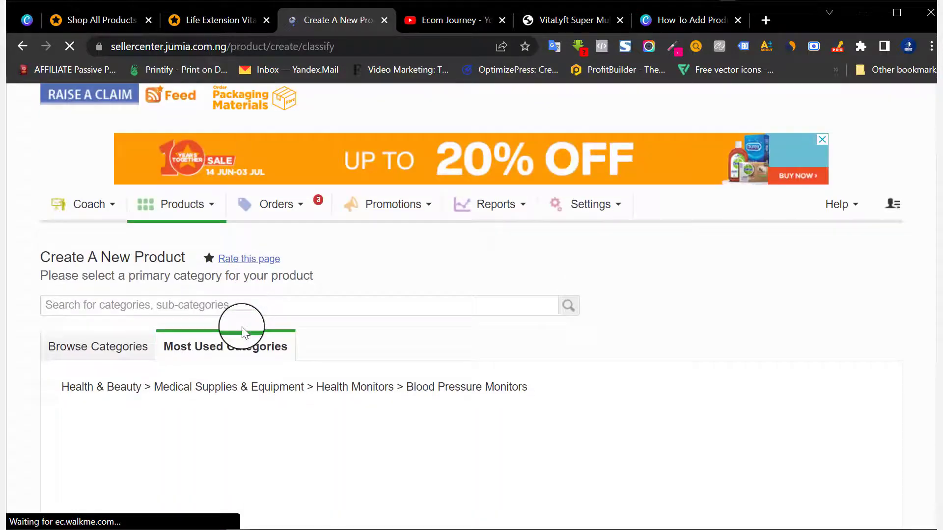
- Browse the product categories and choose Health & Beauty, with Vitamins & Dietary Supplements as its subcategory
left_click(132, 326)
scroll(233, 255, "down", 4)
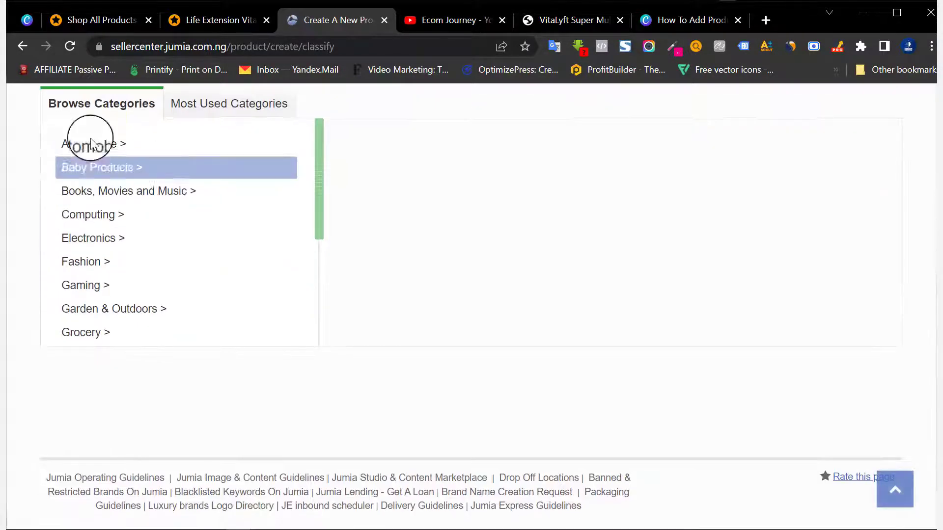
scroll(118, 113, "up", 2)
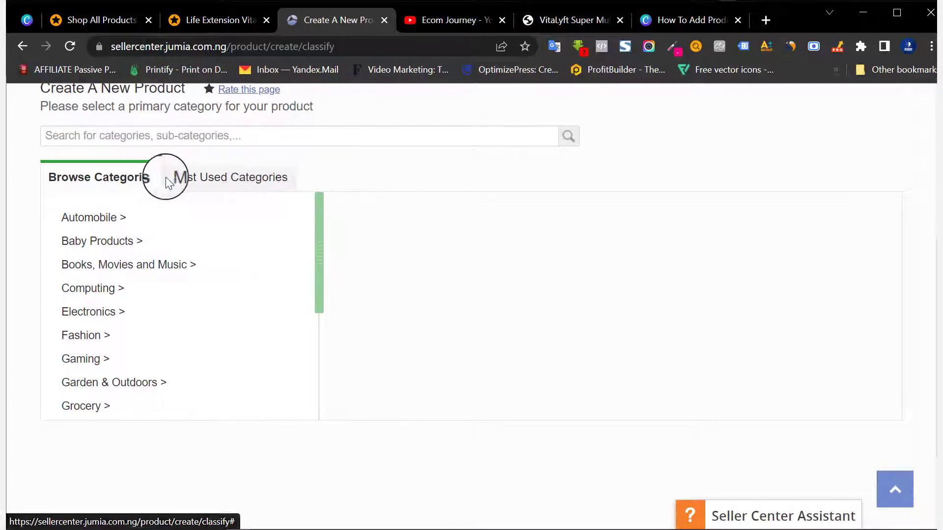
left_click_drag(320, 215, 319, 273)
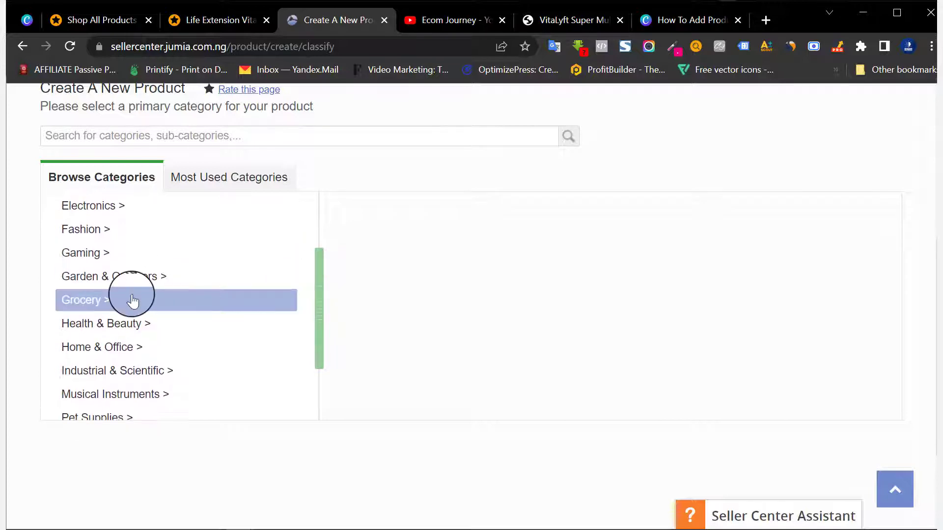
left_click(117, 326)
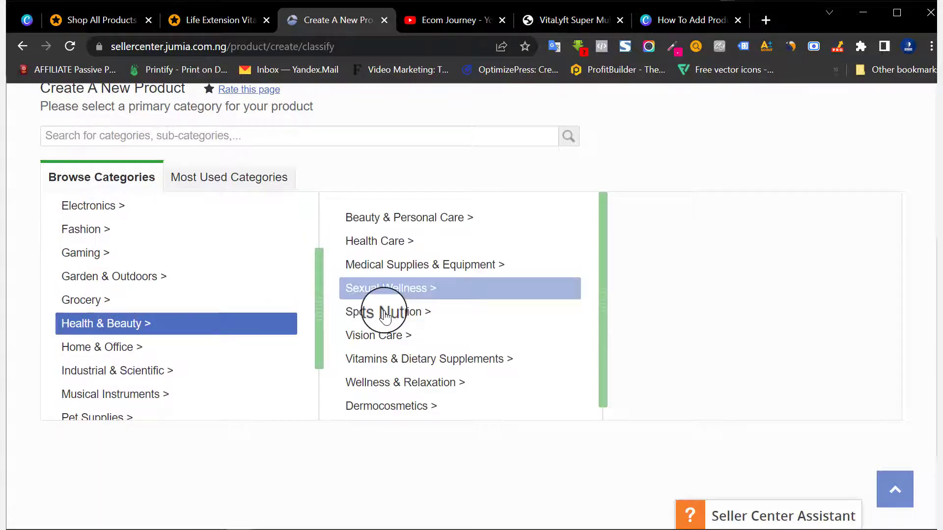
left_click(393, 362)
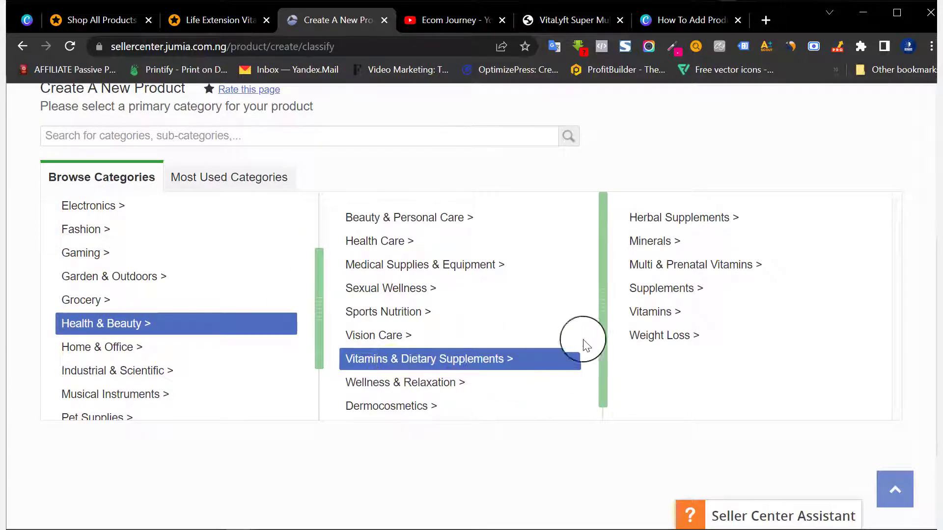
- Look through the Supplements and Vitamins subcategories and compare them with the category path of the Life Extension Vitamin D3 listing
left_click(645, 294)
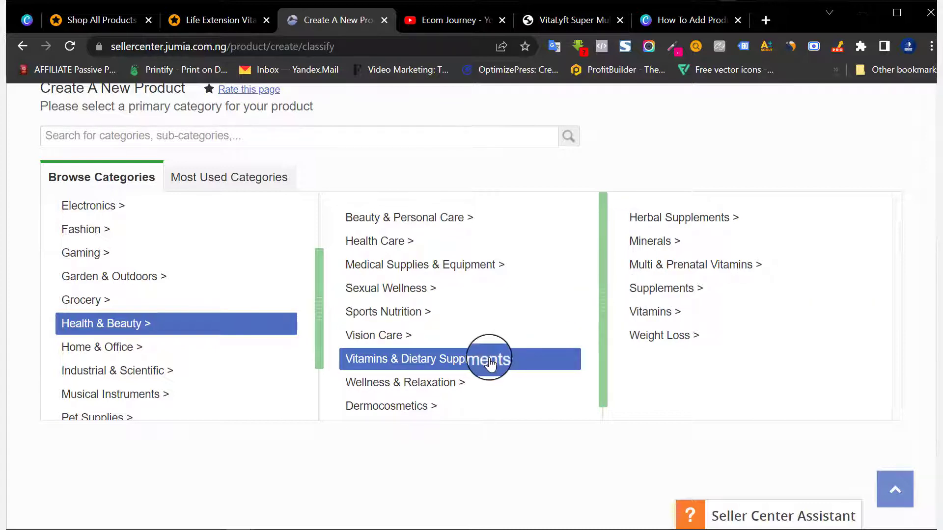
left_click(633, 287)
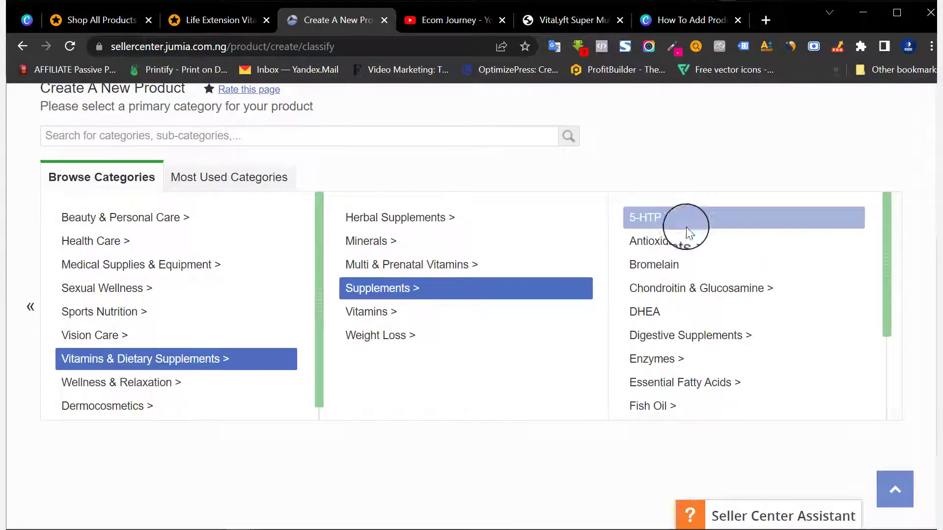
left_click(651, 412)
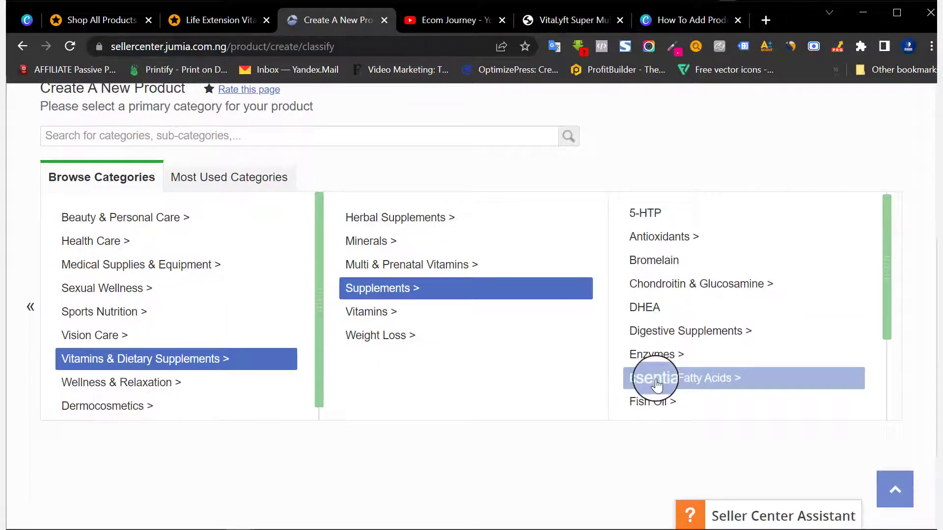
scroll(673, 379, "down", 1)
scroll(695, 383, "down", 1)
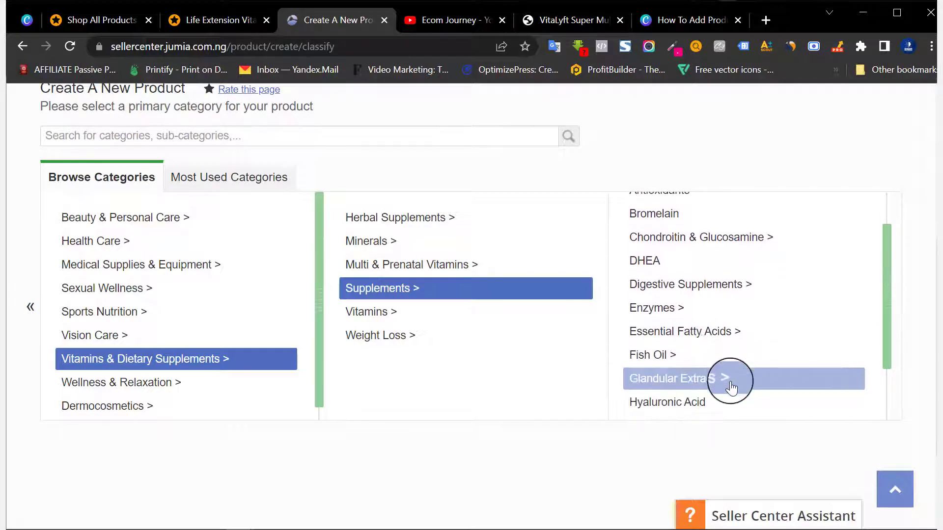
scroll(656, 306, "up", 1)
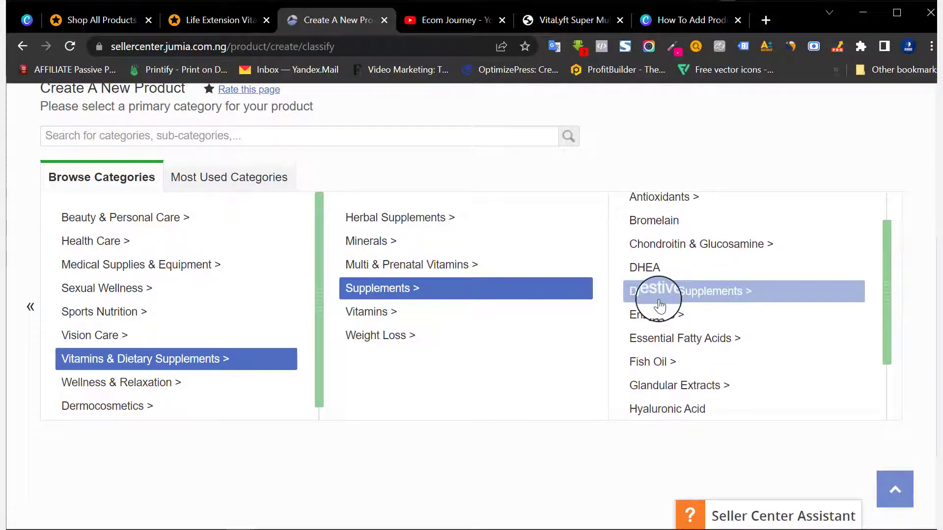
left_click(426, 311)
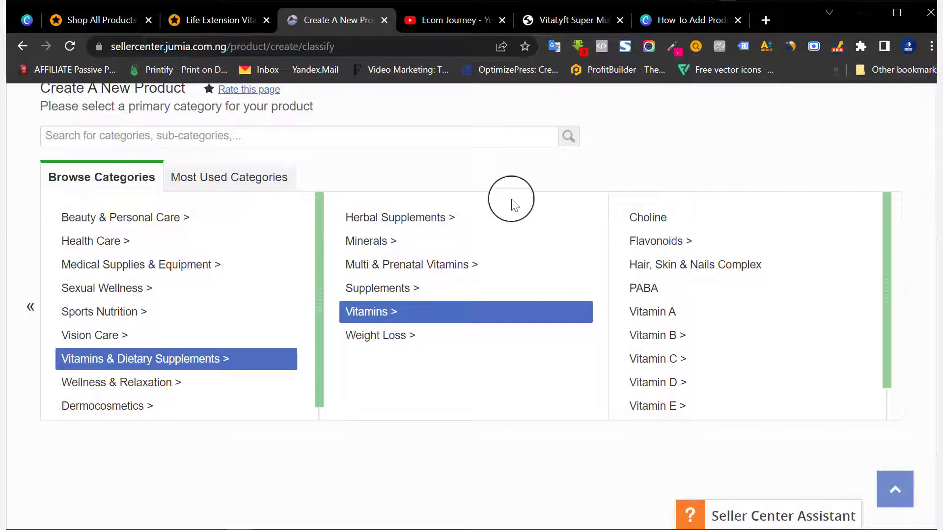
left_click(197, 21)
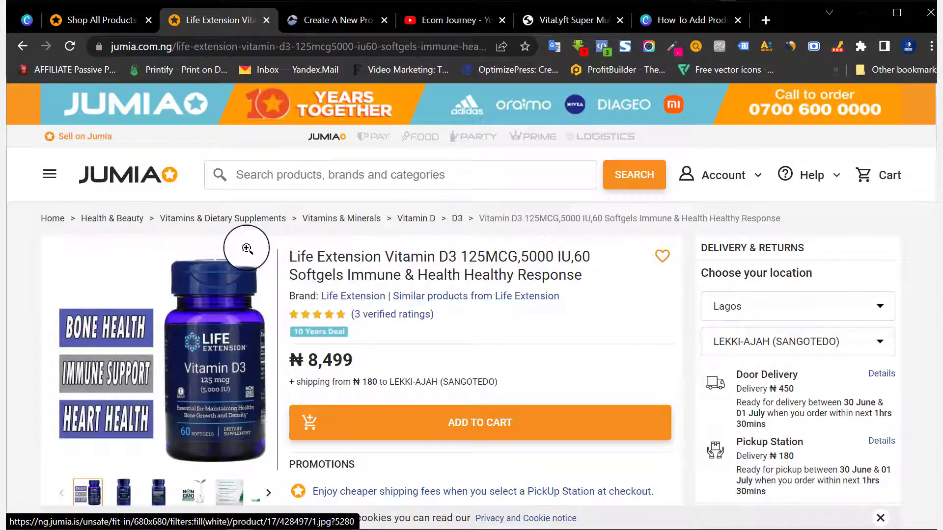
left_click(334, 17)
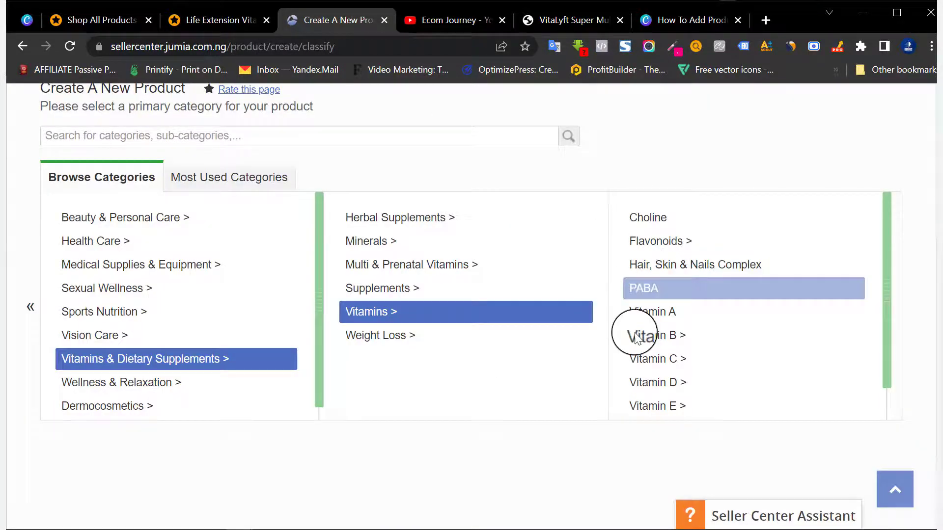
- Set the product's primary category to Multivitamins under Multi & Prenatal Vitamins
left_click(384, 272)
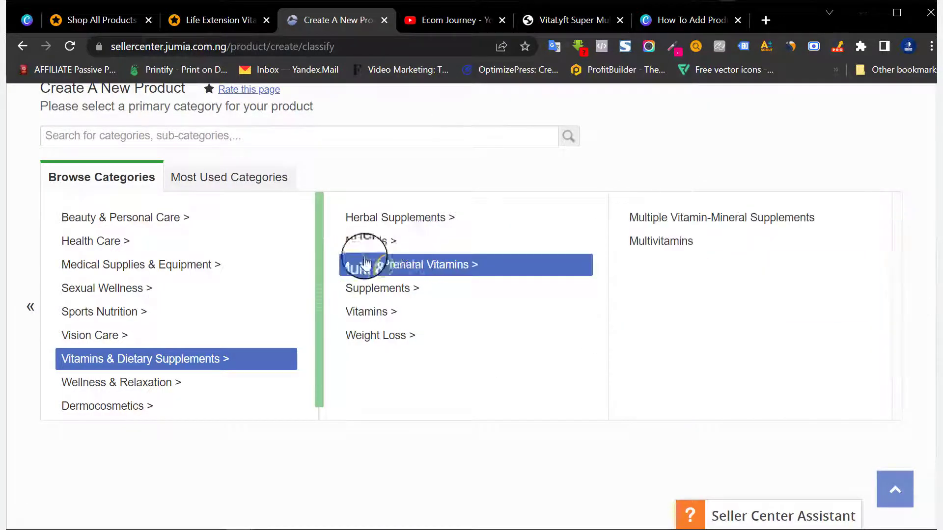
left_click(661, 243)
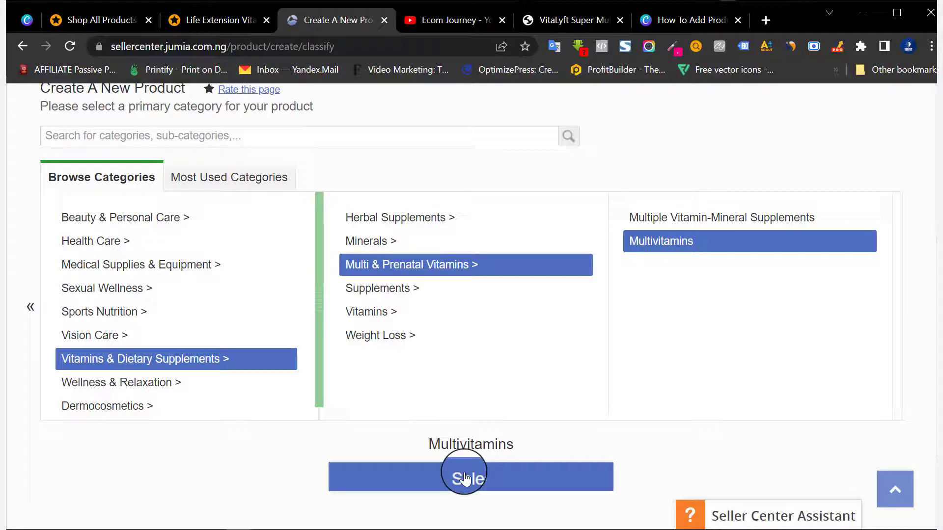
left_click(486, 478)
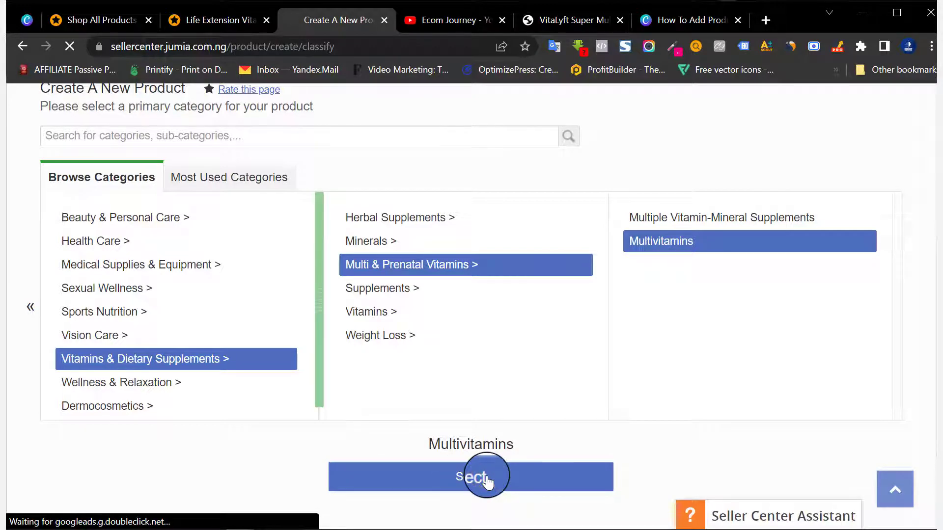
- Examine the product information form and the Content Score requirements for the title, description, bullets and attributes
scroll(304, 280, "down", 5)
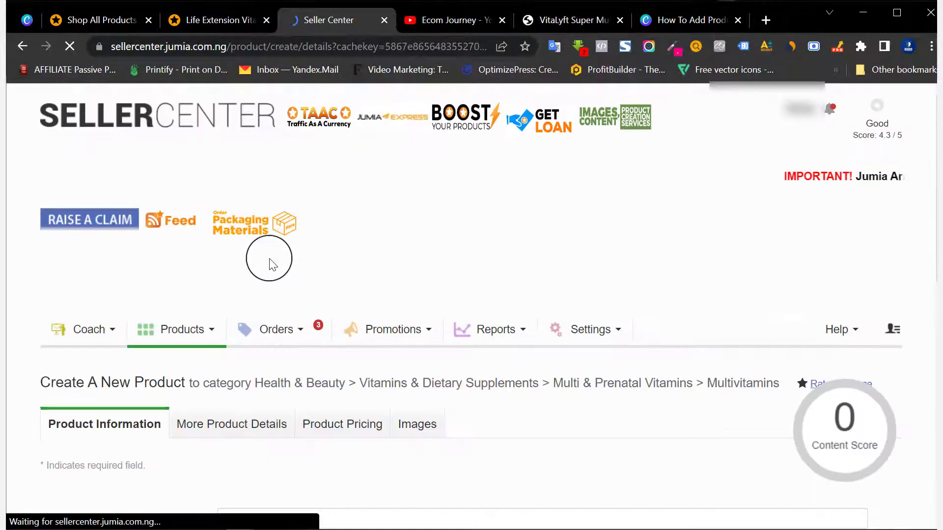
scroll(269, 259, "down", 6)
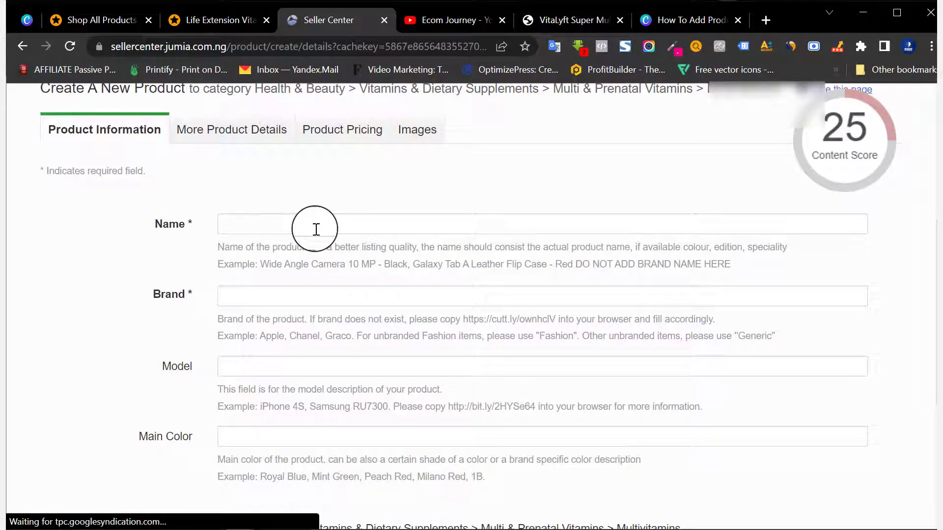
scroll(316, 231, "up", 3)
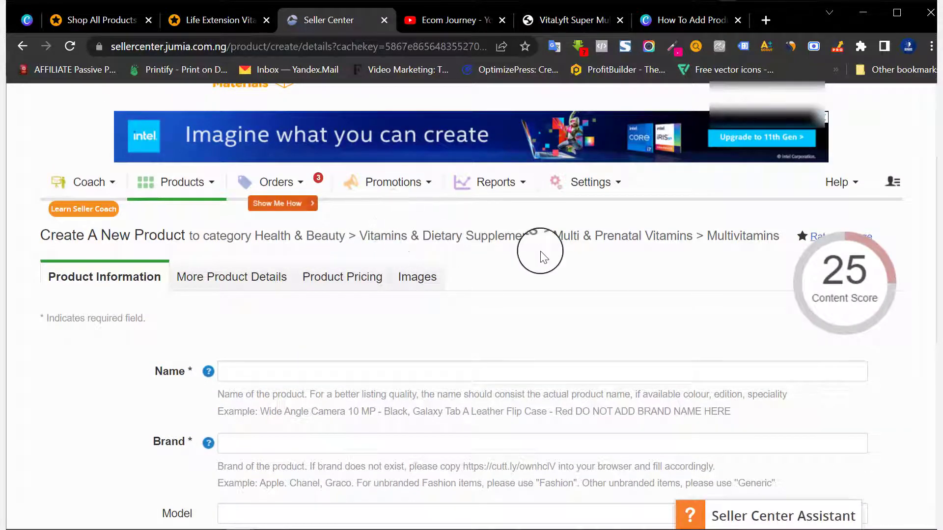
scroll(542, 255, "down", 2)
mouse_move(828, 197)
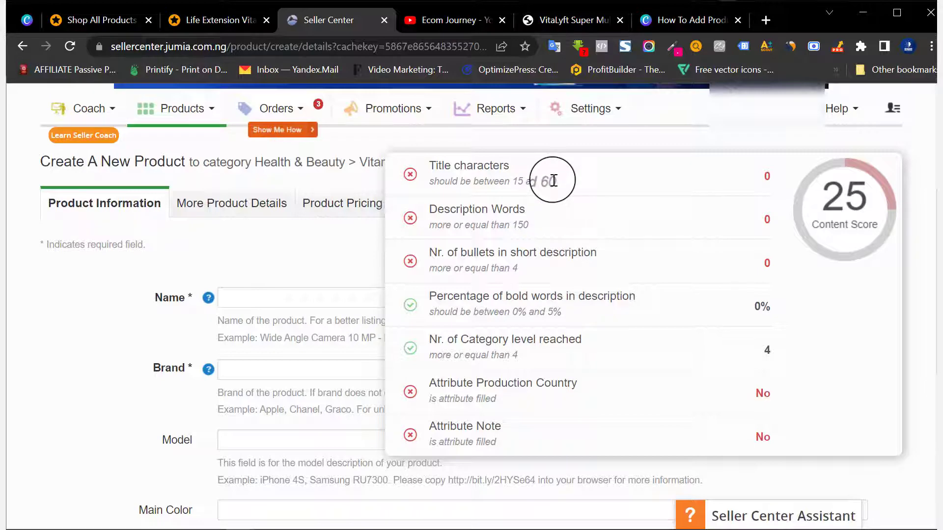
left_click_drag(556, 190, 516, 196)
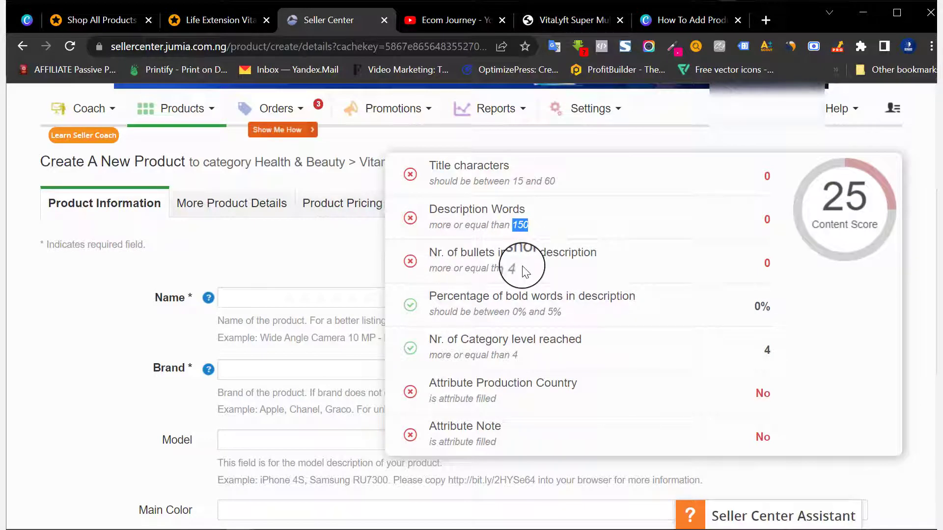
- Review the Content Score criteria alongside the product form, checking the permitted title length for the Name field
scroll(471, 302, "down", 2)
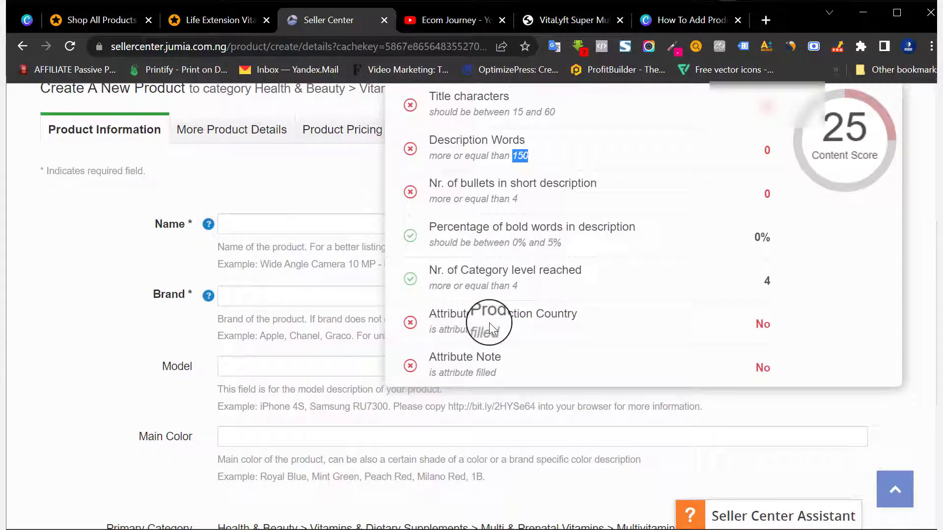
scroll(490, 334, "down", 2)
scroll(448, 369, "up", 6)
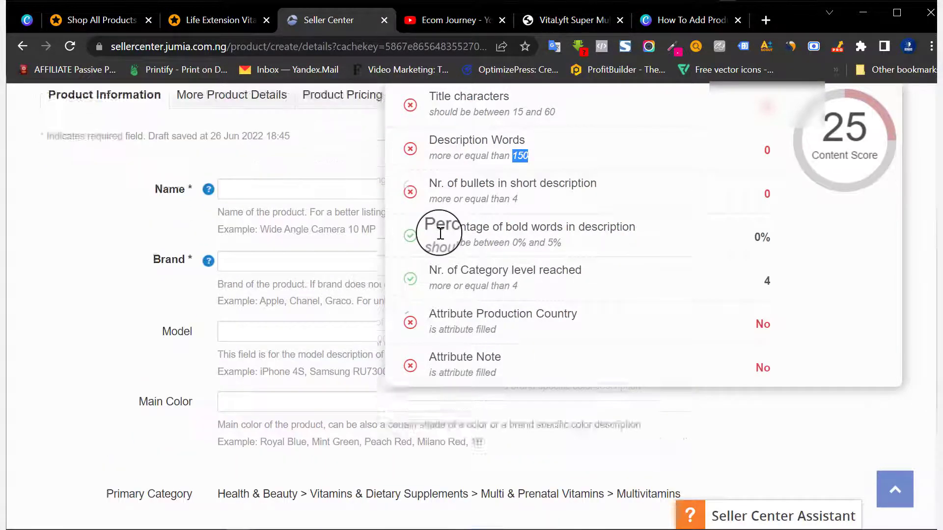
scroll(387, 336, "down", 10)
scroll(307, 238, "up", 4)
left_click(301, 151)
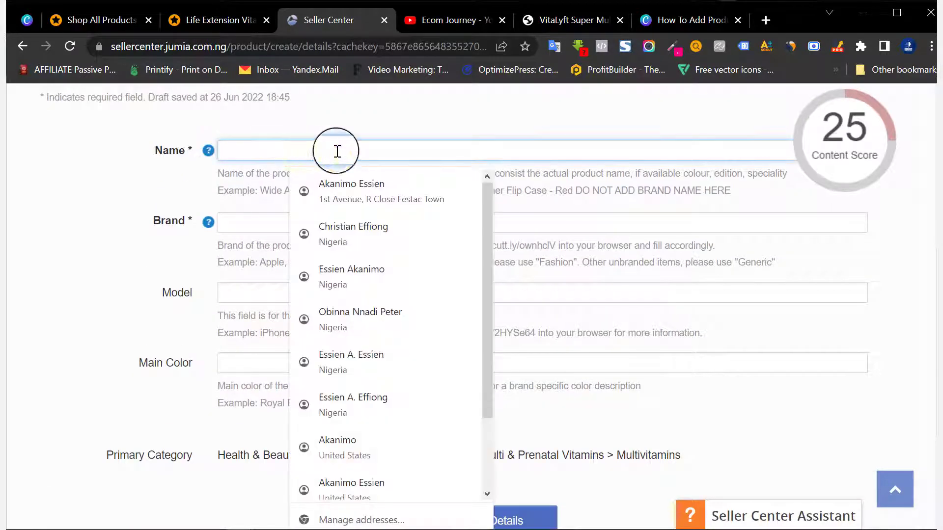
left_click(230, 162)
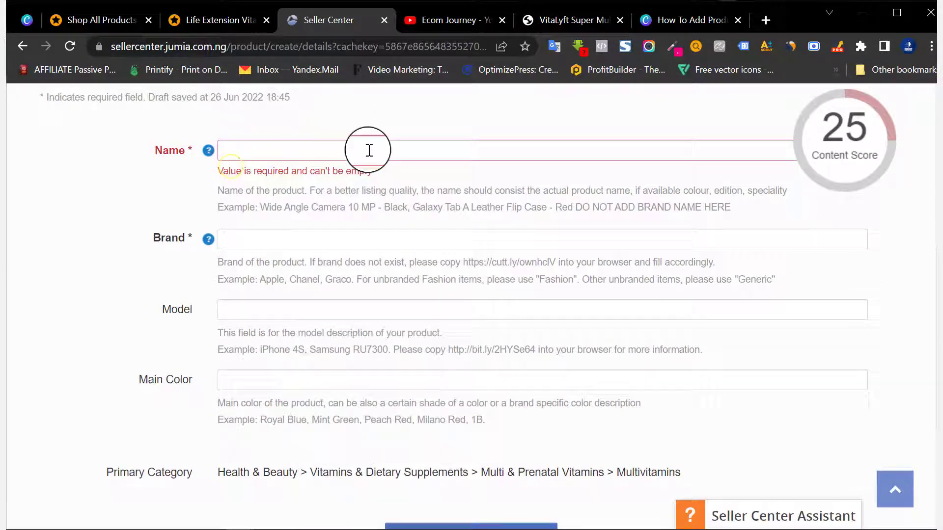
mouse_move(857, 145)
scroll(548, 131, "up", 2)
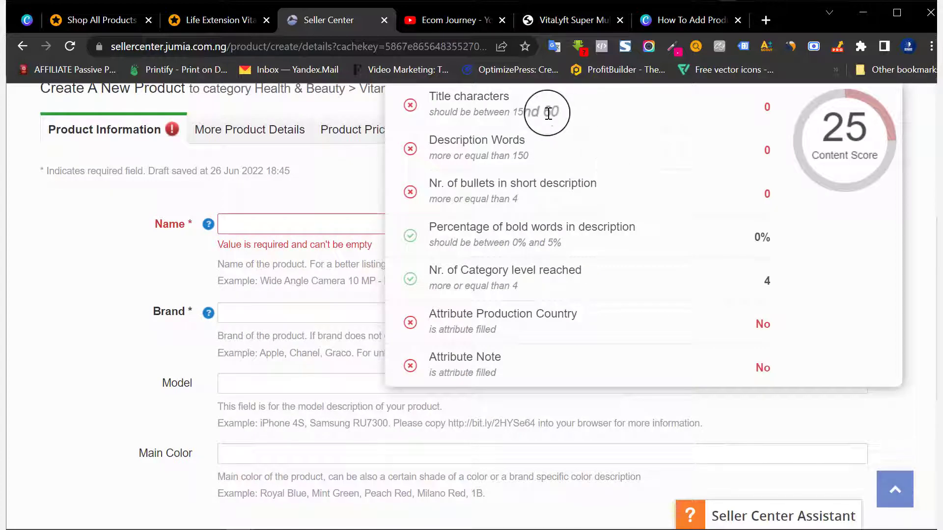
scroll(167, 270, "down", 2)
- Set the product's brand to Generic
left_click(240, 238)
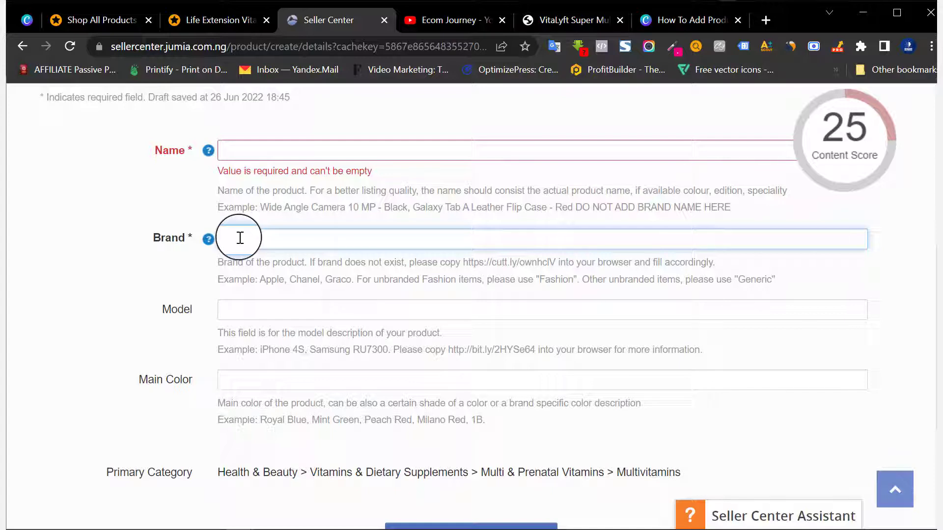
type("Gener")
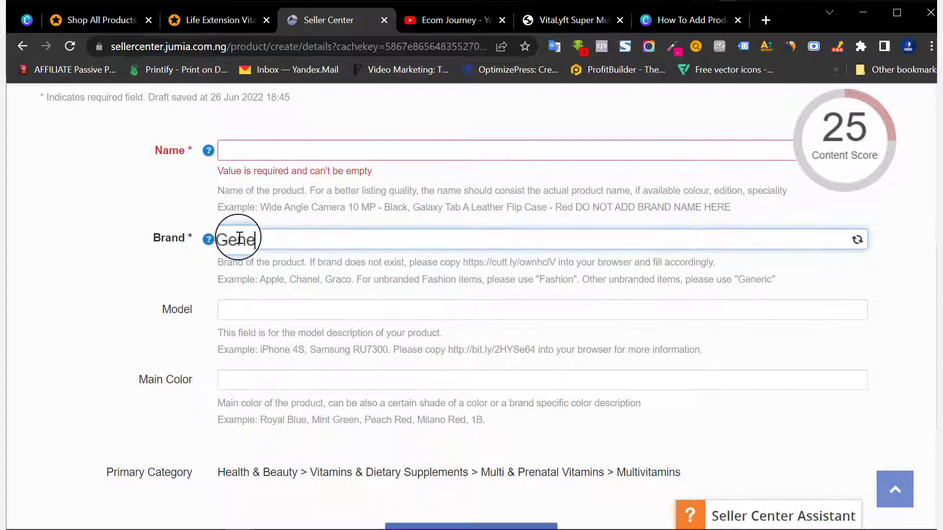
left_click(248, 266)
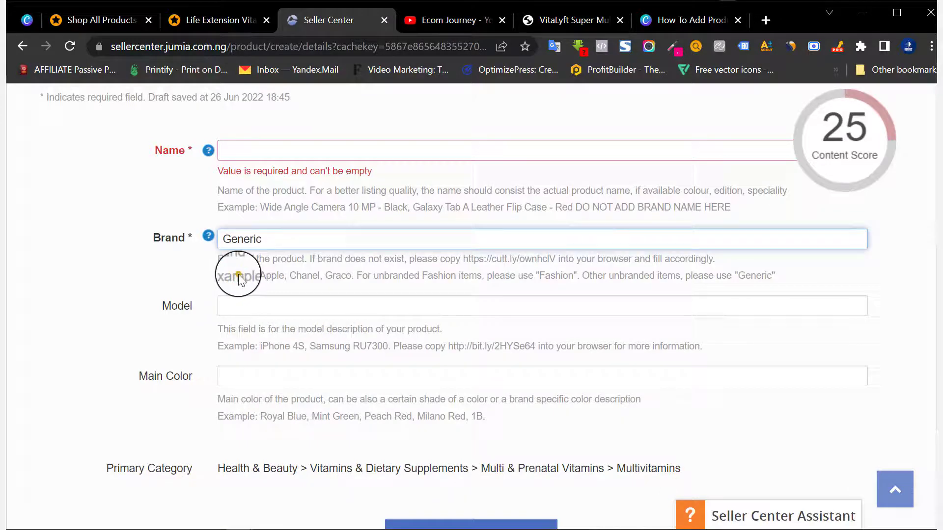
- Try other brand values by searching for Fashion and natural, and pick one of the brands suggested for natural
double_click(256, 237)
type("Fashion")
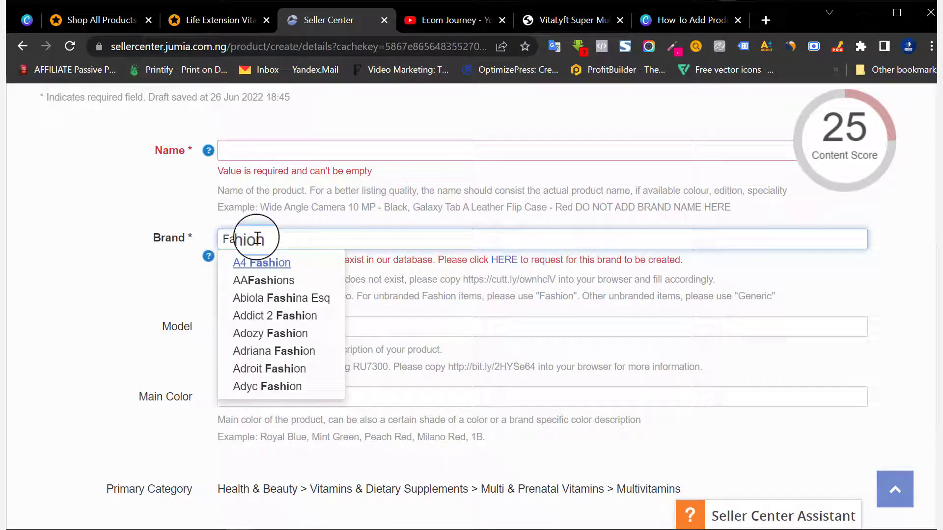
double_click(257, 237)
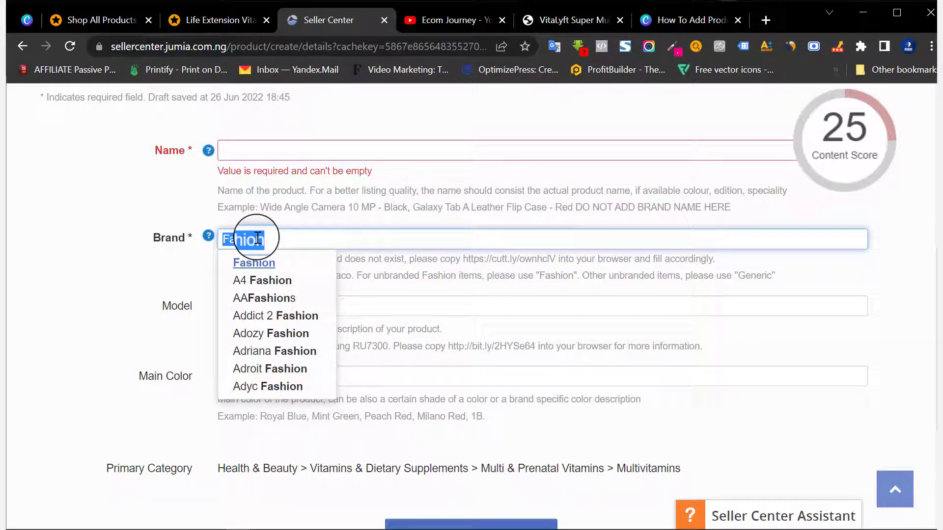
type("natural")
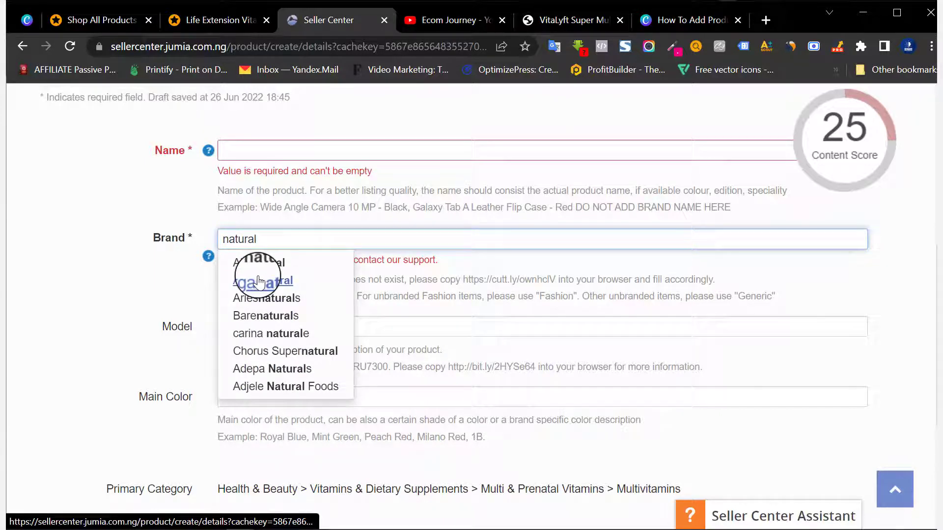
left_click(259, 282)
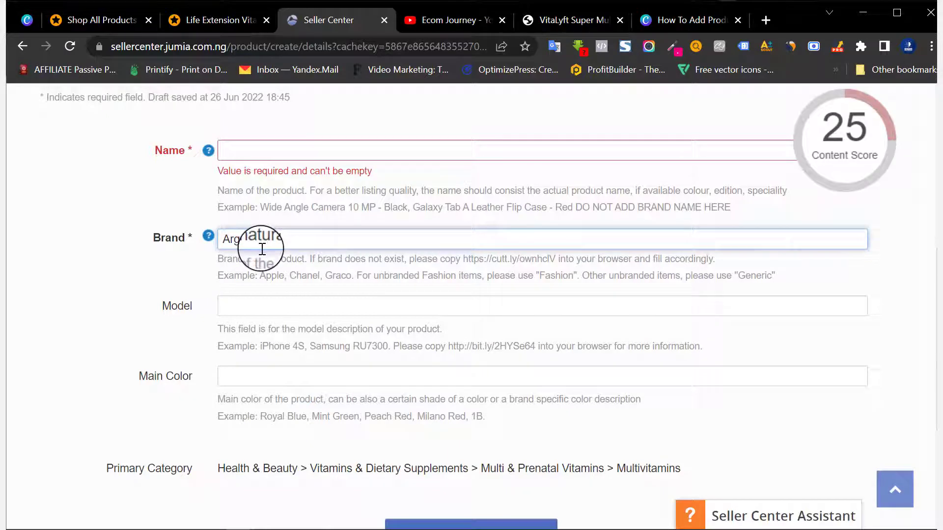
- Set the brand to Life Extension, matching the brand shown on the Vitamin D3 listing
left_click(220, 19)
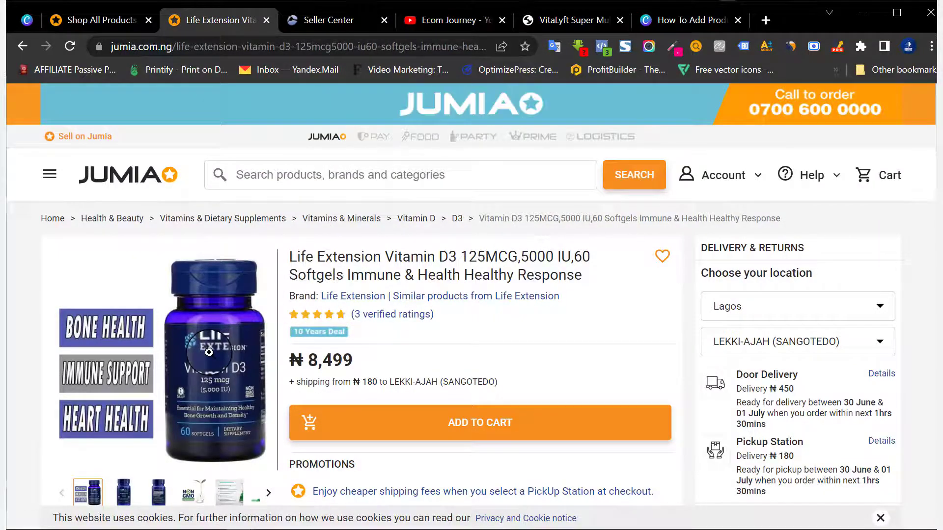
left_click(337, 20)
double_click(294, 237)
type("life ext")
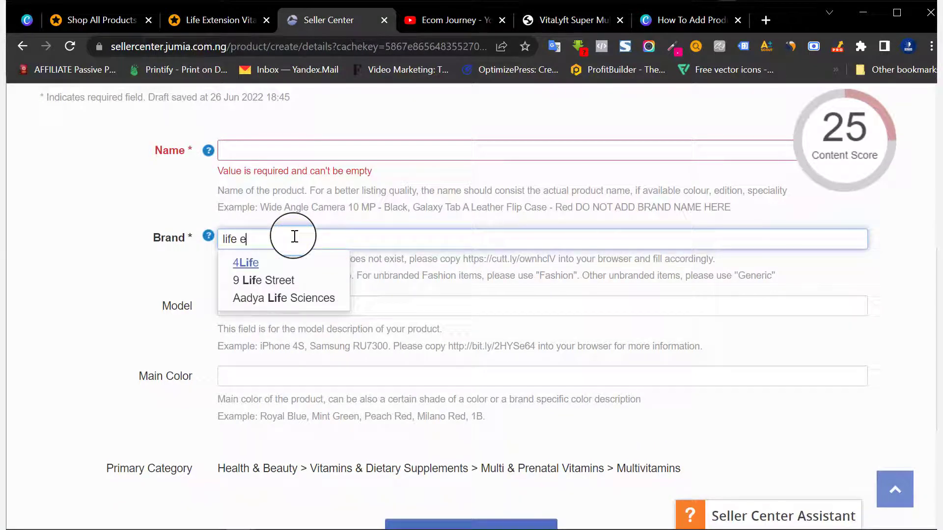
left_click(288, 262)
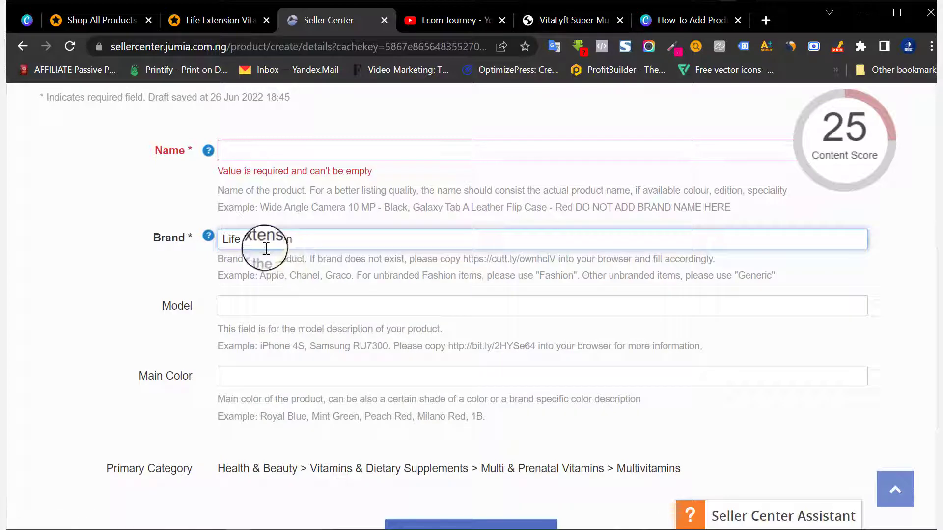
left_click(214, 19)
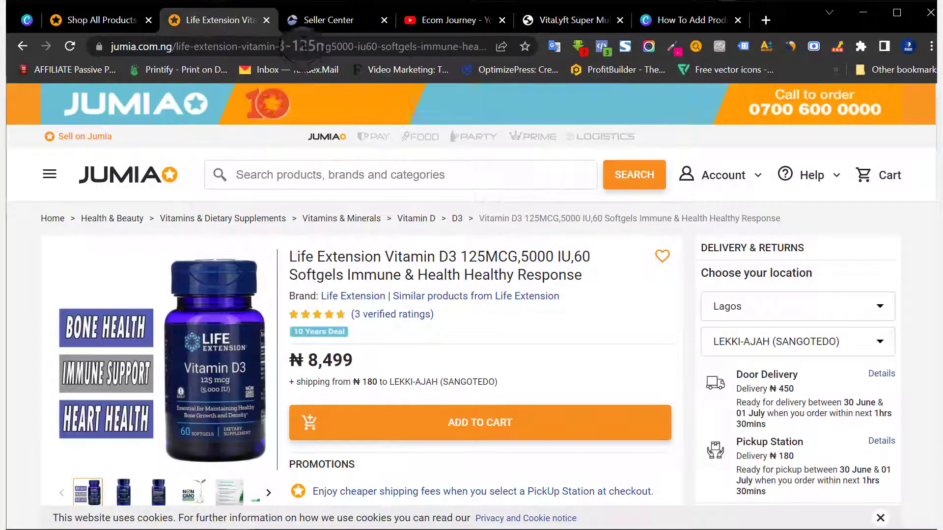
left_click(309, 22)
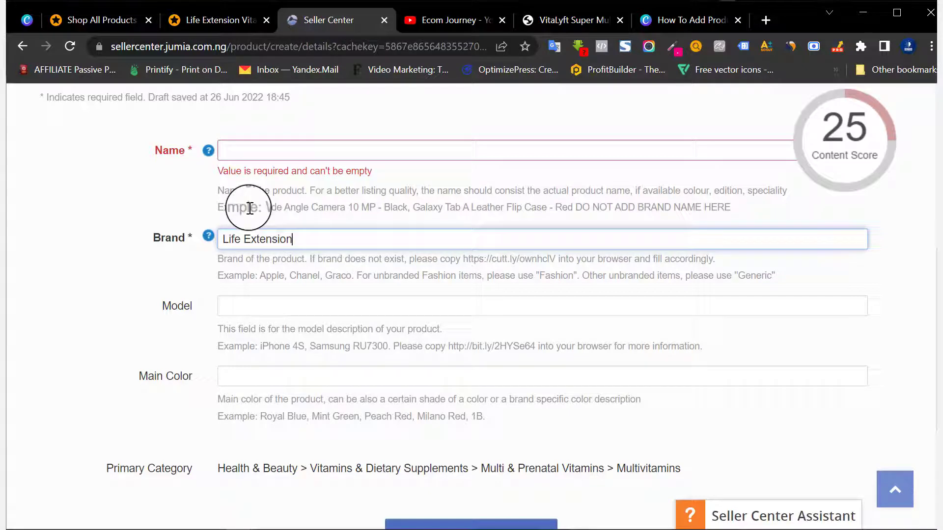
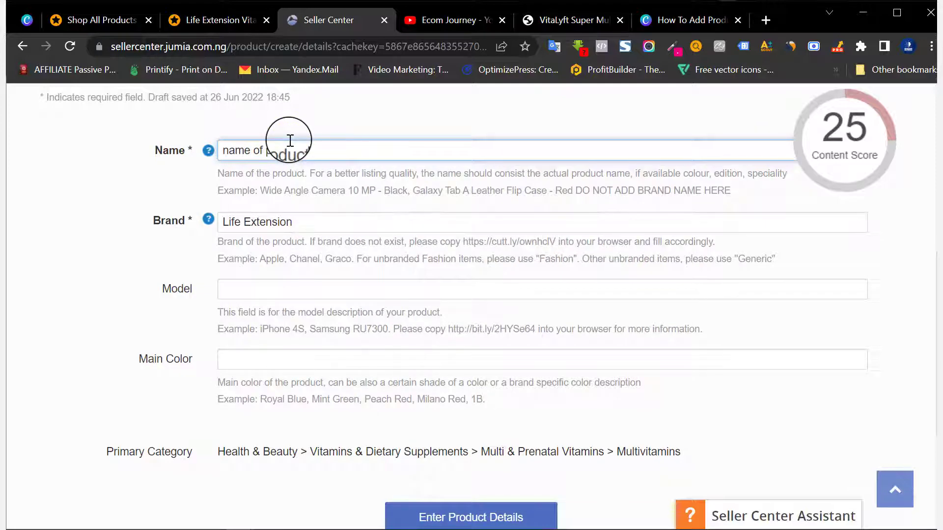
- Copy the full product title from the Life Extension Vitamin D3 listing into the new product's Name field
left_click(212, 21)
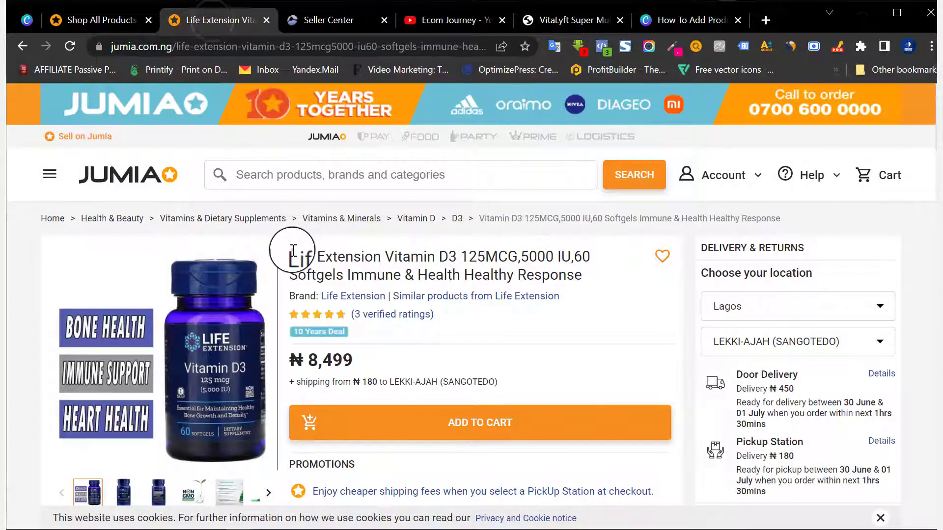
left_click_drag(292, 253, 589, 280)
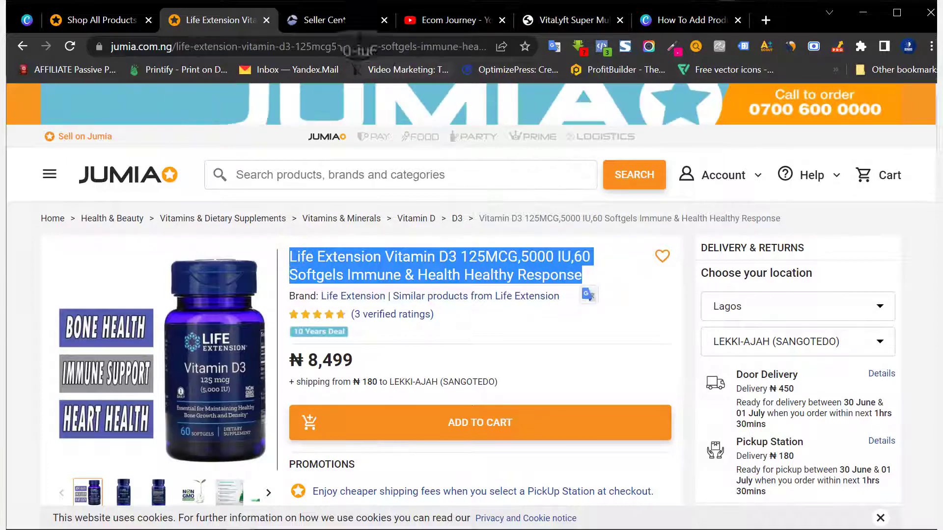
right_click(378, 256)
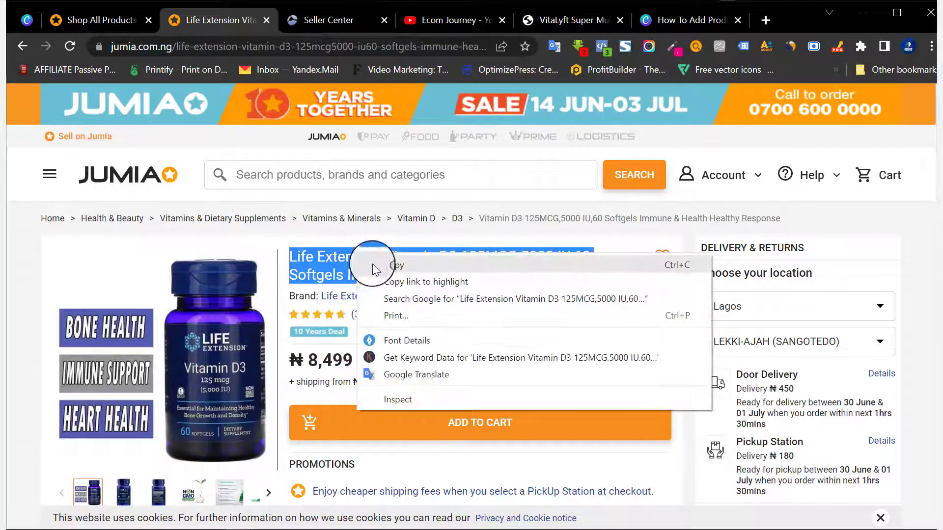
left_click(400, 264)
left_click(322, 20)
triple_click(316, 151)
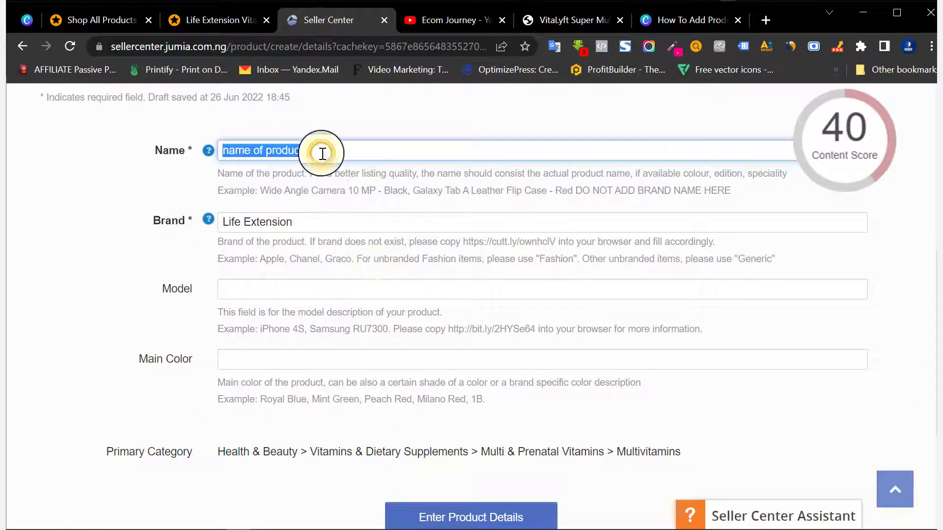
key("ctrl+v")
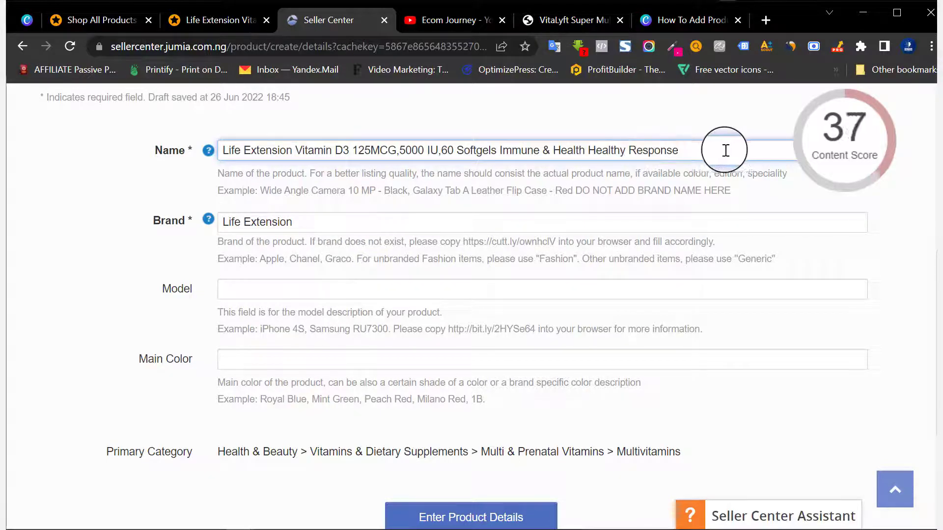
- Shorten the product name to "Life Extension Vitamin D3 Softgels Immune & Health Healthy" to fit the 15 to 60 character range
mouse_move(864, 148)
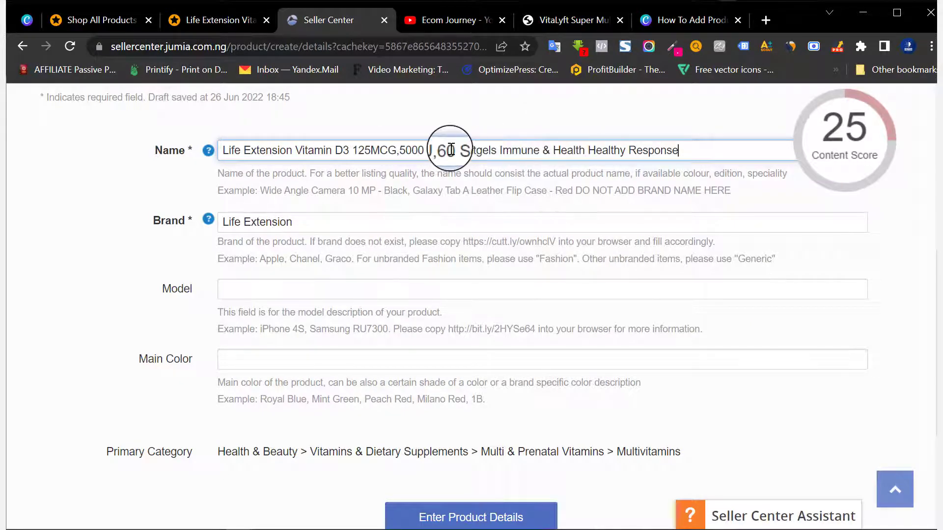
left_click_drag(455, 150, 350, 156)
key("BackSpace")
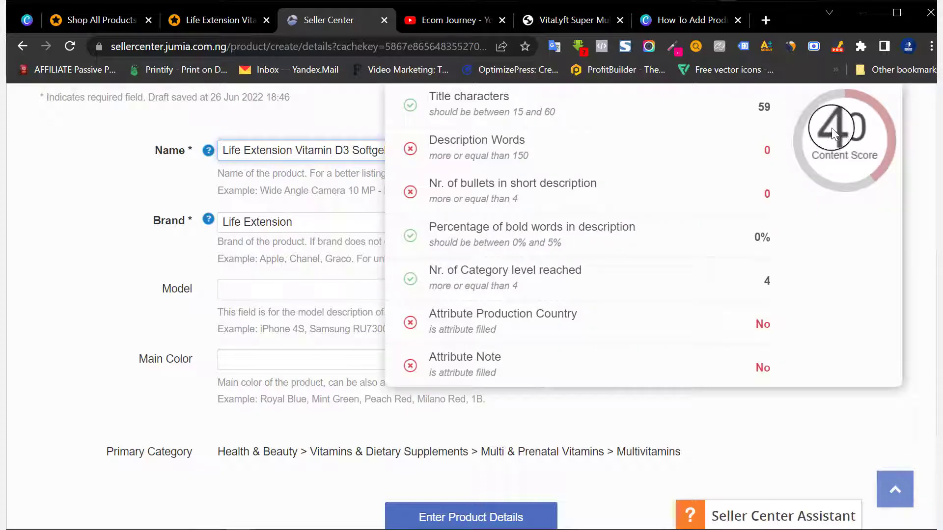
scroll(347, 211, "up", 3)
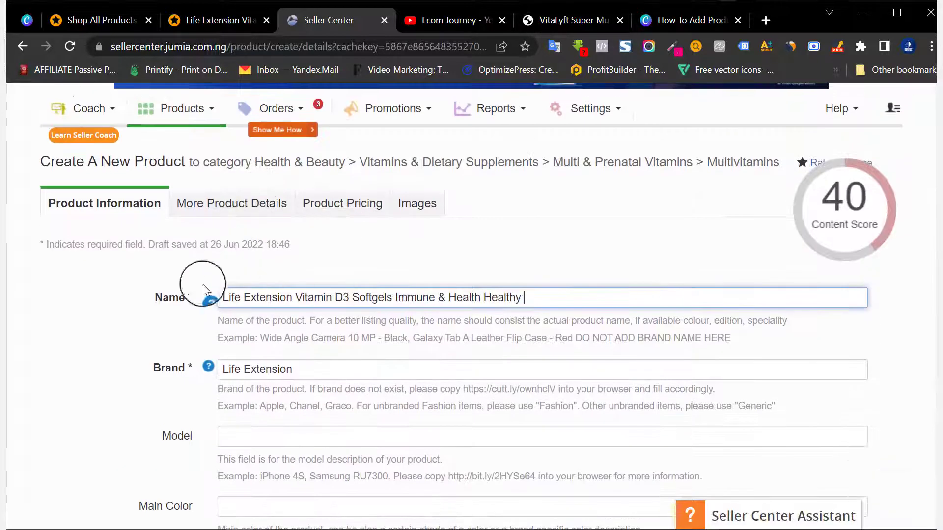
- Continue to the additional product details and set the Product Line to the store name Kaness
scroll(249, 326, "down", 6)
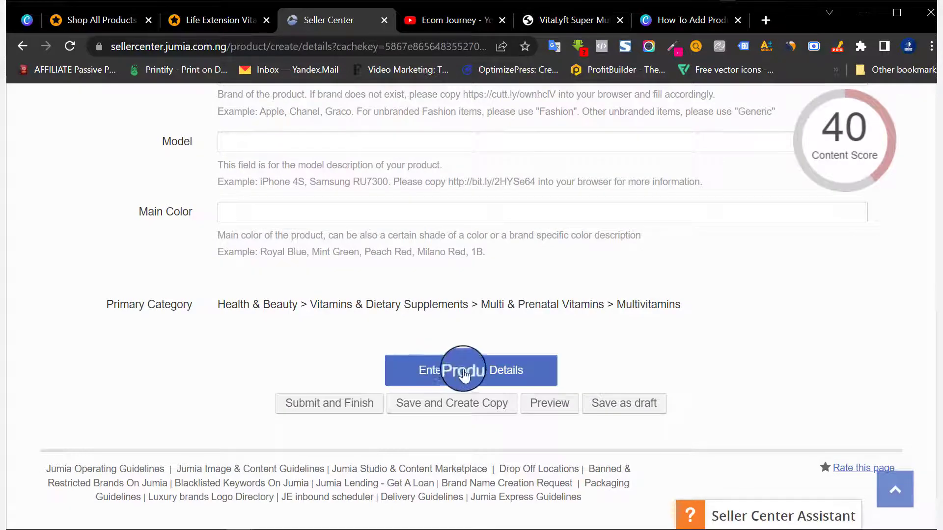
left_click(464, 374)
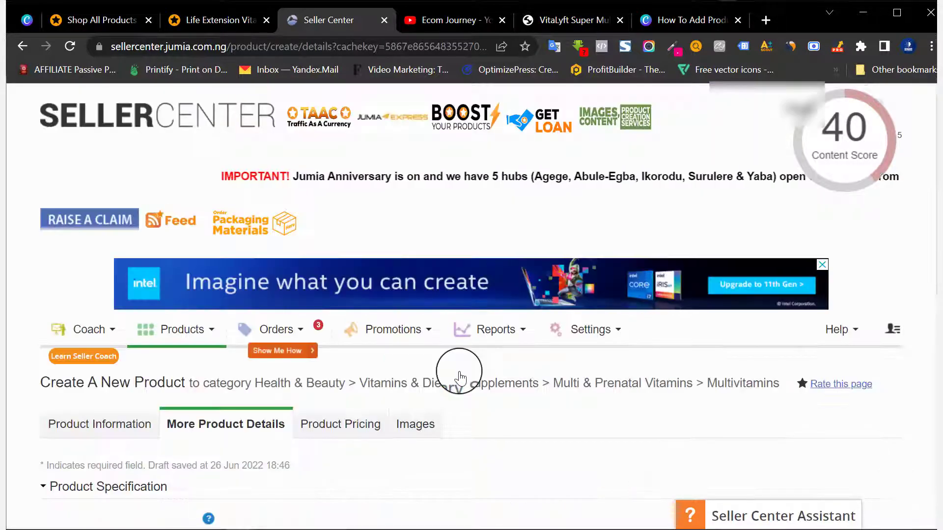
scroll(459, 378, "down", 3)
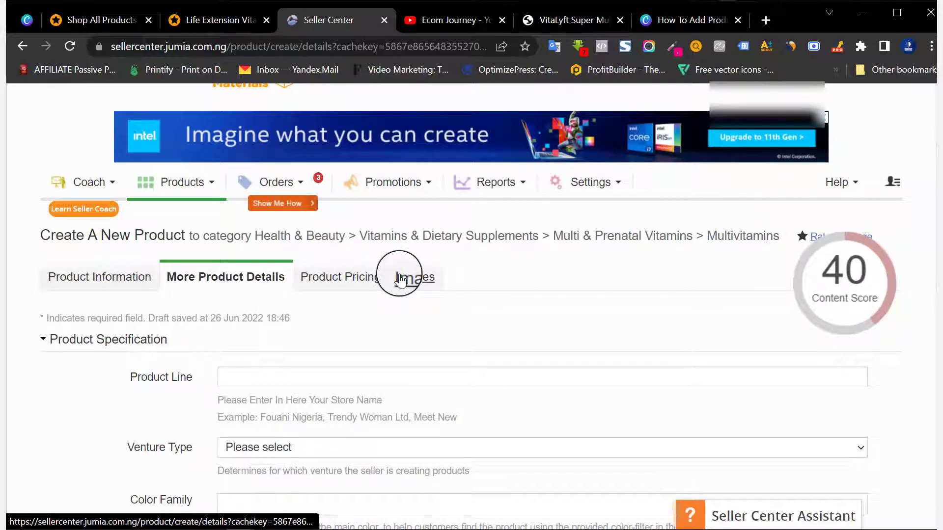
scroll(399, 274, "down", 3)
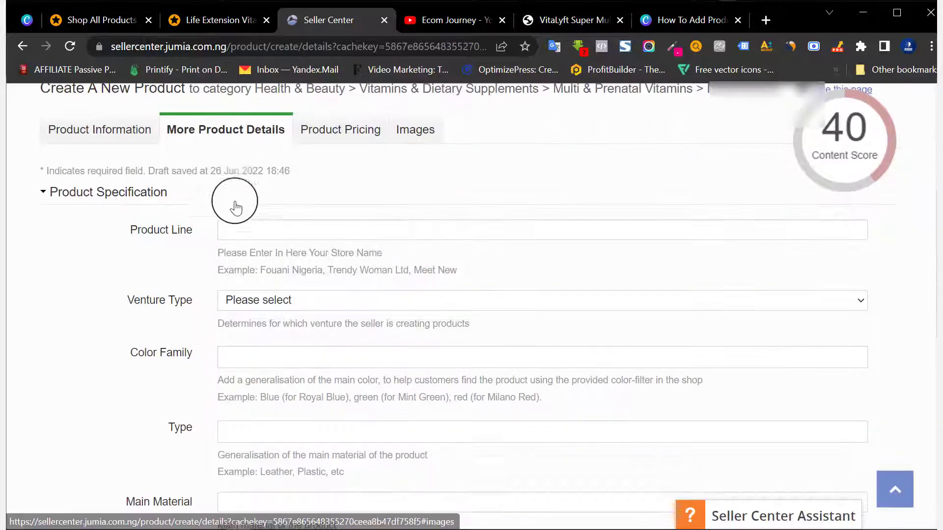
left_click(229, 226)
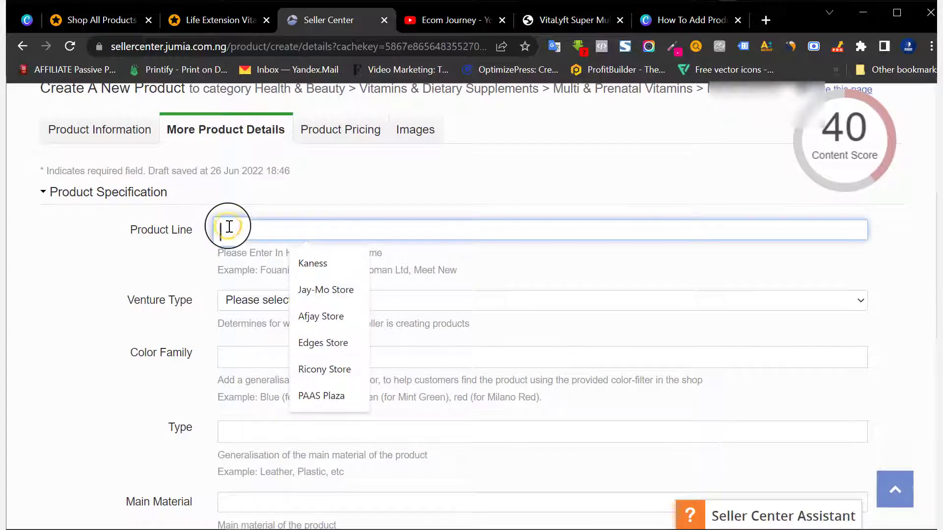
left_click(308, 261)
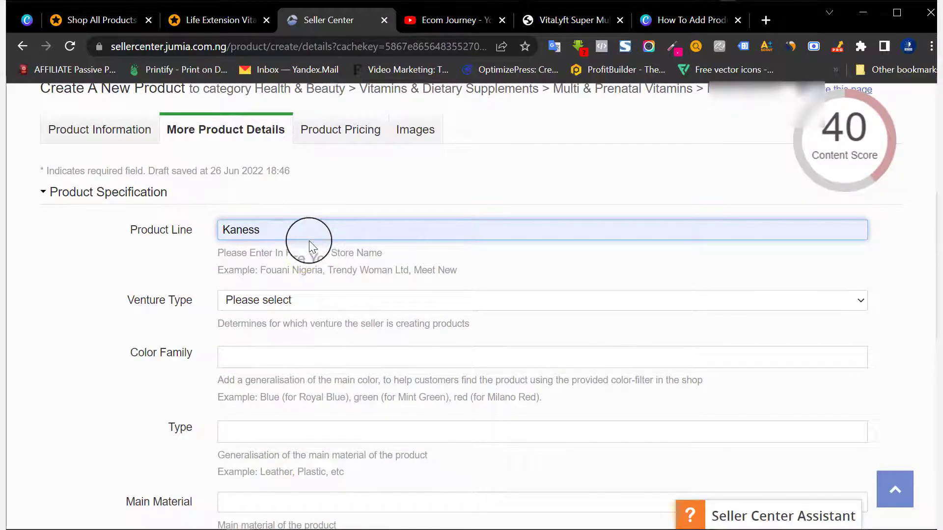
- Set the Venture Type in the product specification to Jumia Mall
scroll(308, 241, "down", 2)
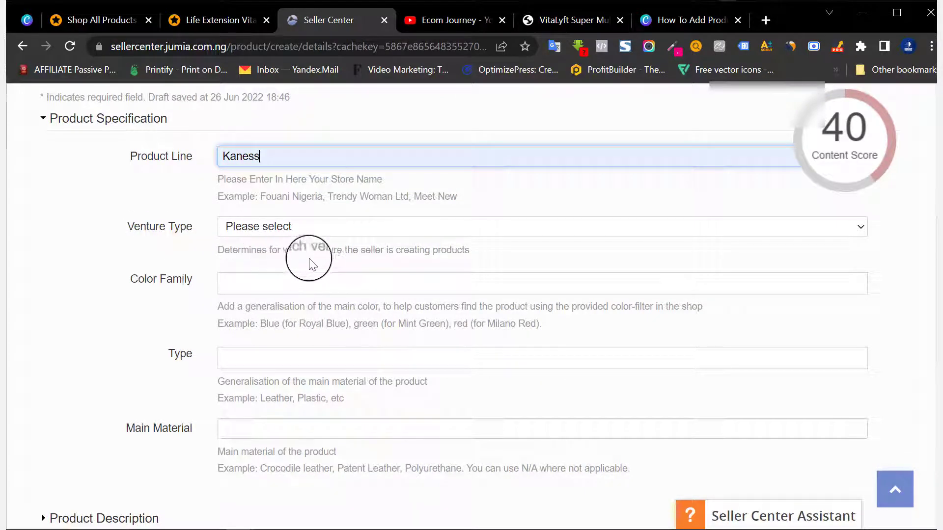
left_click(420, 234)
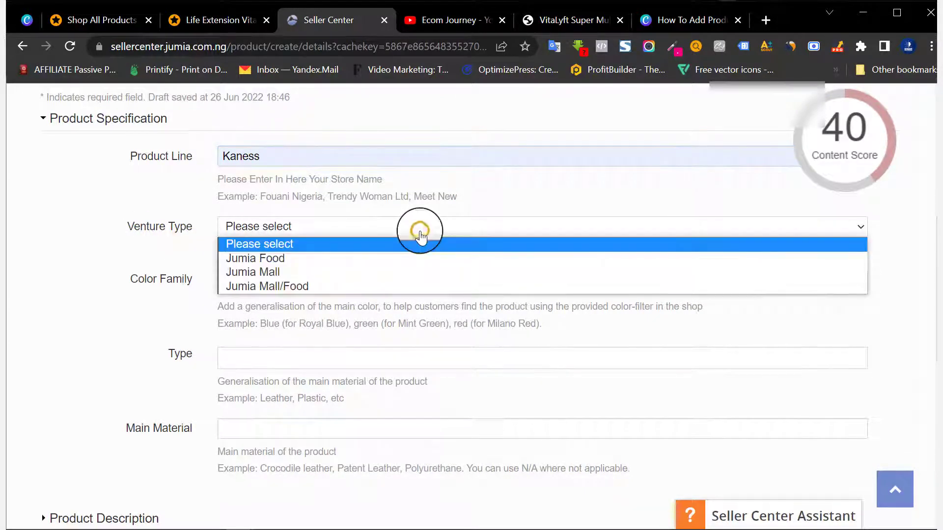
left_click(336, 271)
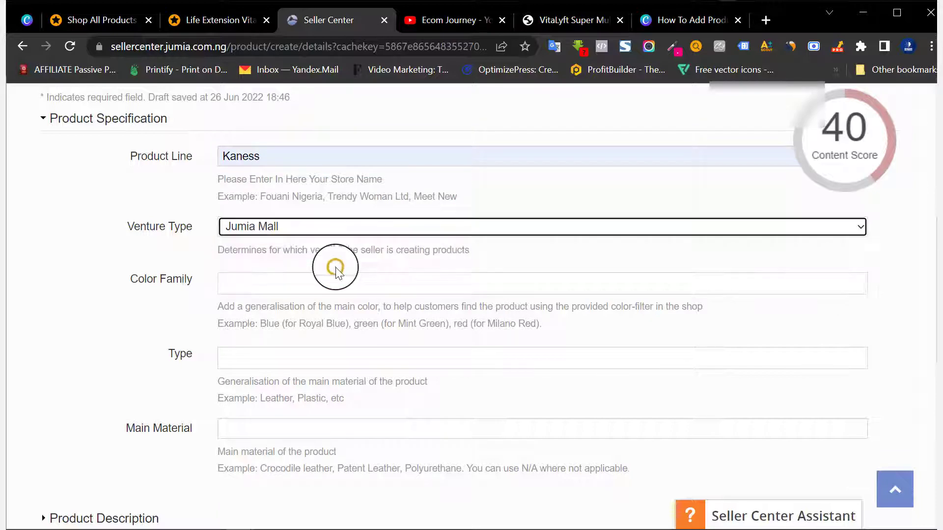
- Collapse the Product Specification section and expand Product Description, with the empty description box ready for text
scroll(315, 216, "down", 3)
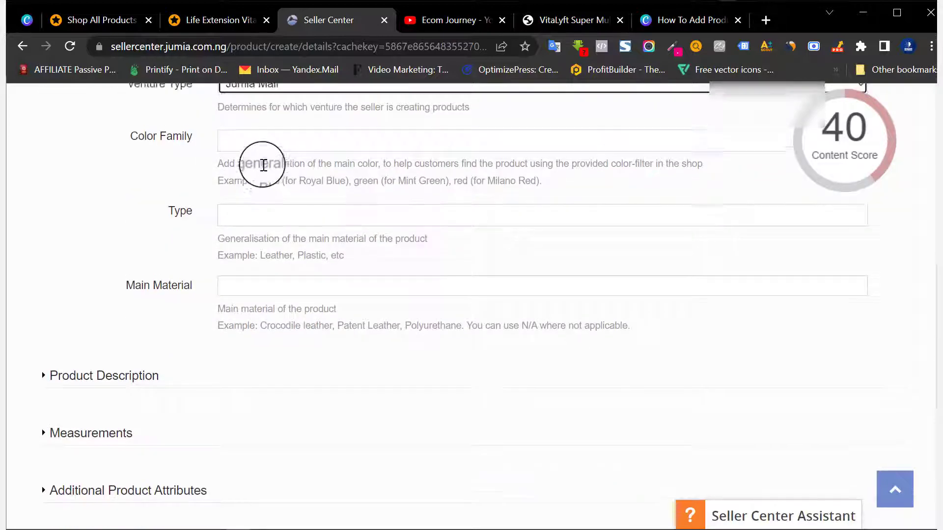
scroll(294, 177, "up", 3)
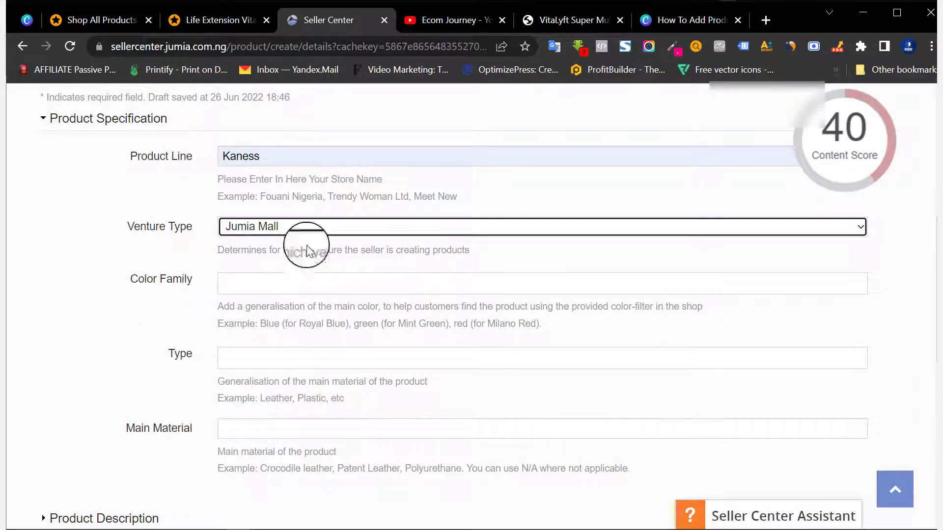
left_click(287, 123)
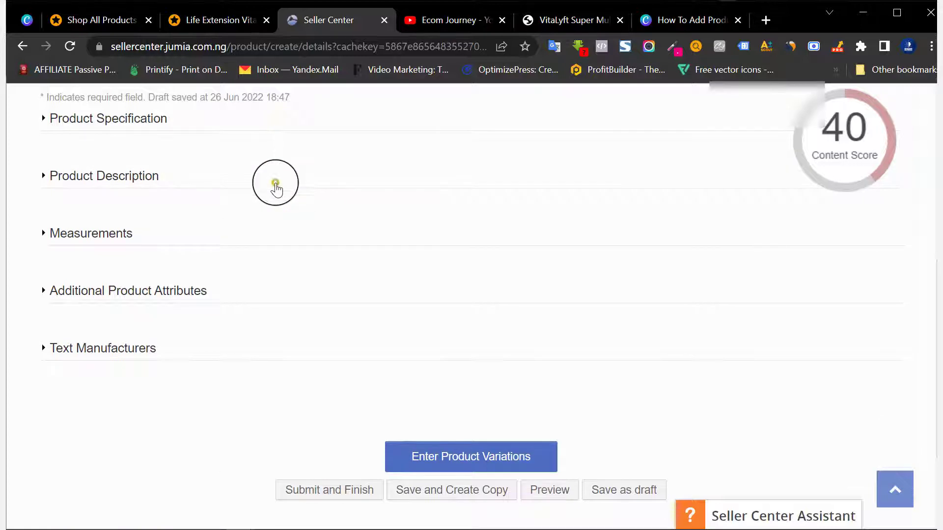
left_click(276, 189)
scroll(231, 208, "down", 2)
left_click(273, 260)
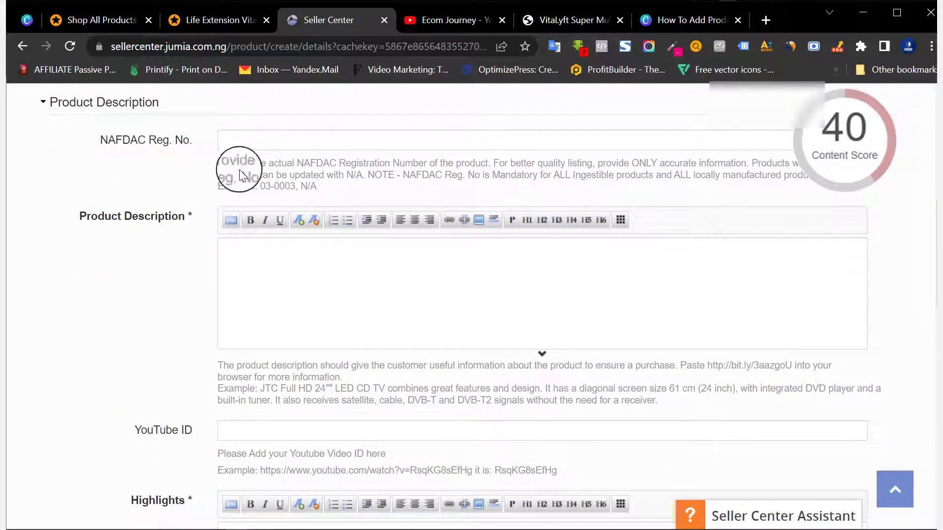
- Look through the VitaLyft Super Multi sales page for product information and return to the product form
left_click(566, 19)
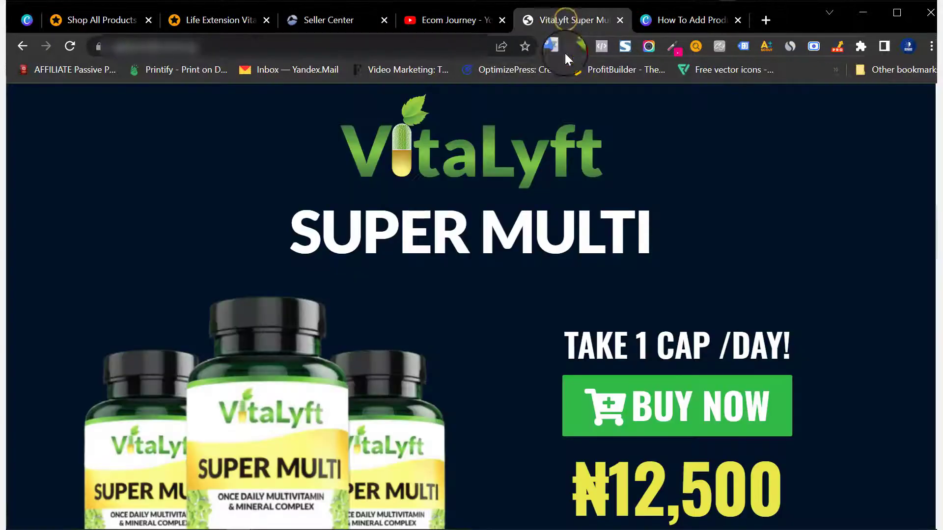
scroll(510, 295, "down", 5)
scroll(471, 307, "up", 3)
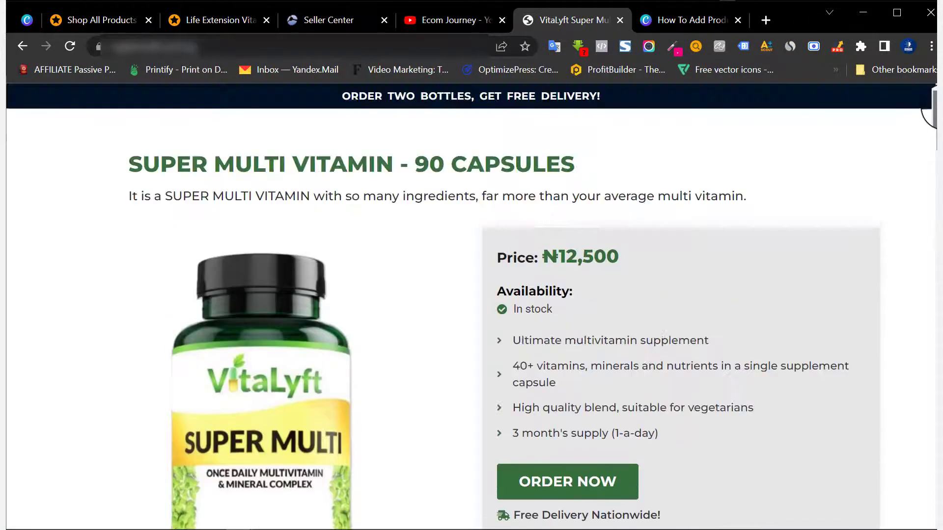
scroll(926, 143, "down", 15)
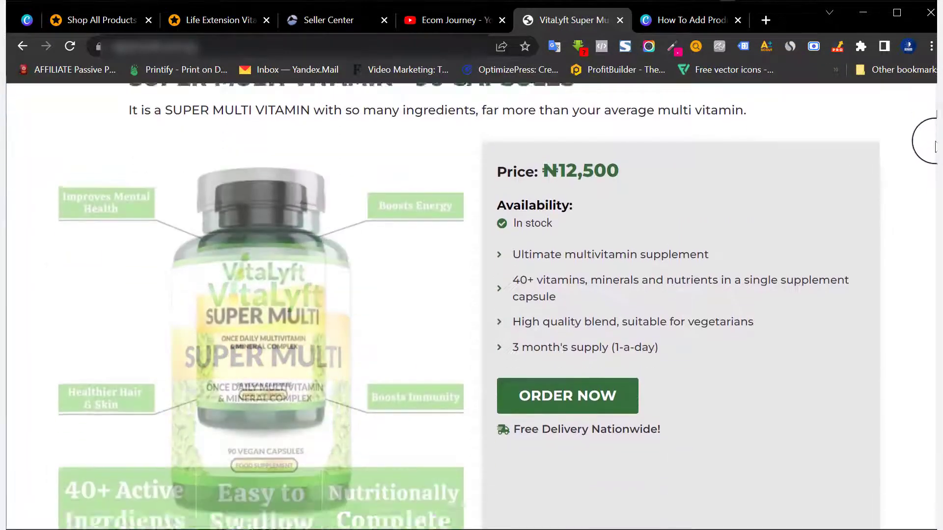
scroll(925, 270, "up", 15)
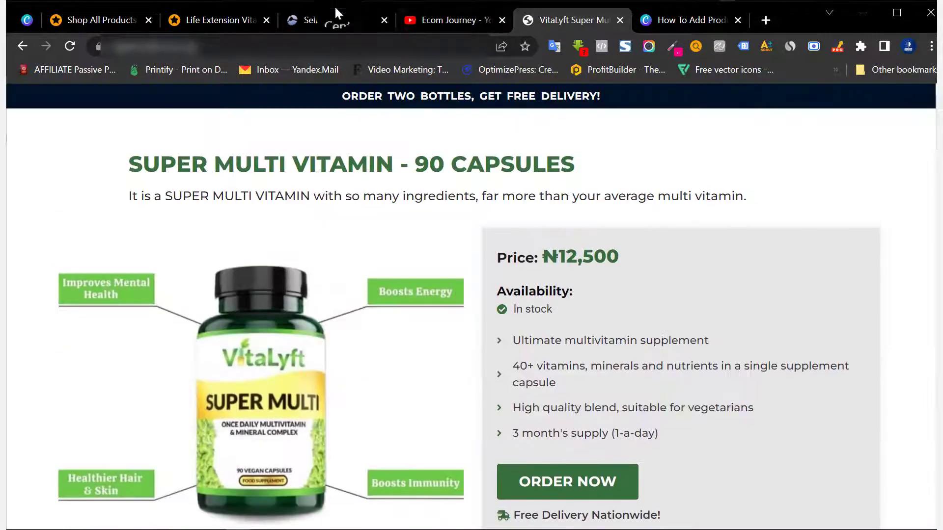
left_click(326, 14)
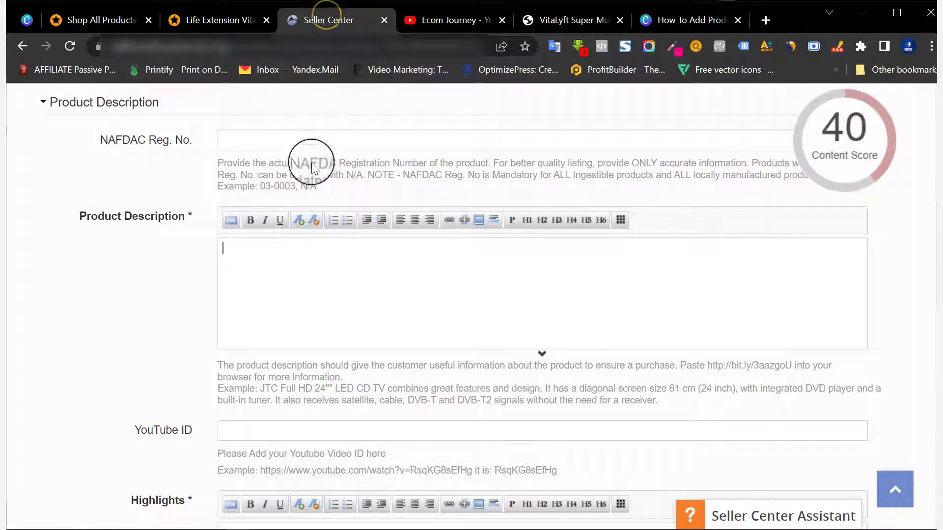
- Copy the "SUPER MULTI VITAMIN - 90 CAPSULES" heading and the sentence beneath it from the VitaLyft sales page
left_click(582, 23)
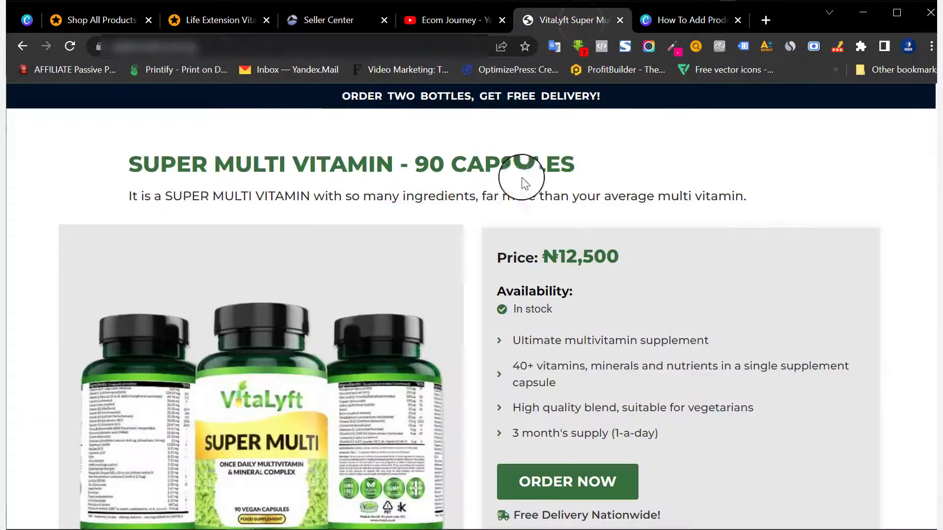
left_click_drag(129, 162, 753, 200)
key("ctrl+c")
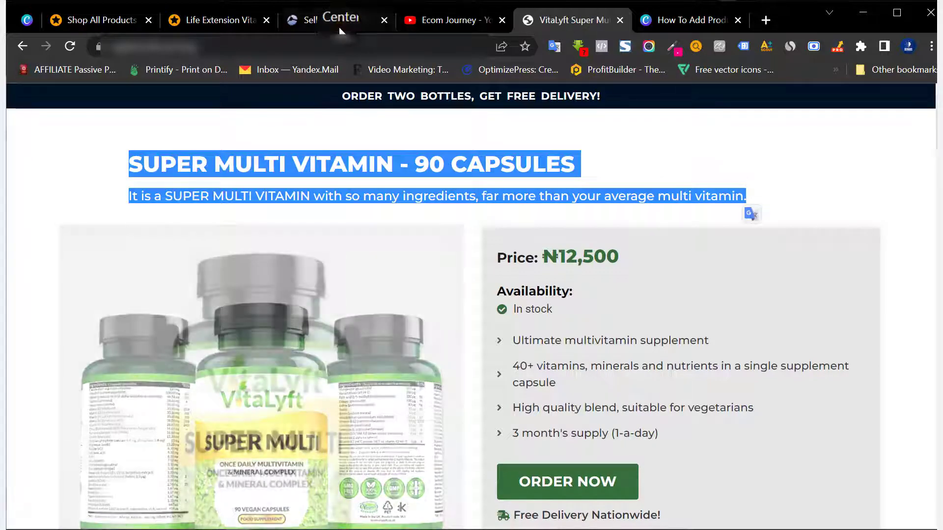
- Try pasting the copied heading and sentence with their formatting into the Product Description, and undo the paste
left_click(326, 19)
left_click(348, 261)
key("ctrl+v")
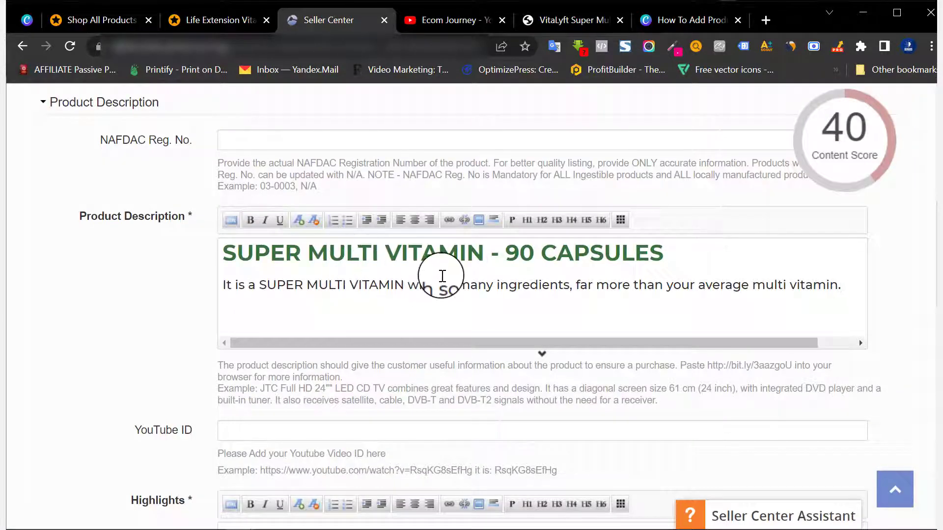
key("ctrl+z")
- Move the copied text through Notepad into the Product Description as plain text and check the description word requirement in the content score
mouse_move(369, 510)
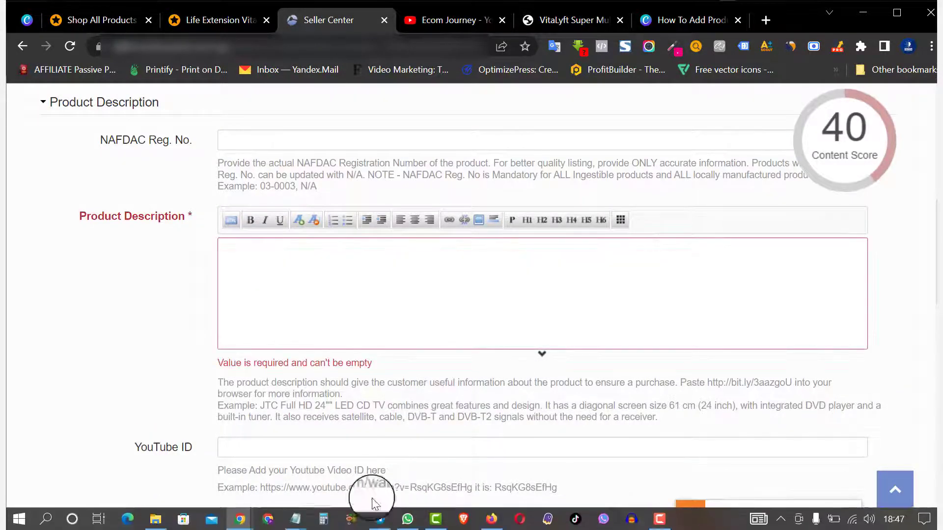
mouse_move(295, 522)
left_click(403, 467)
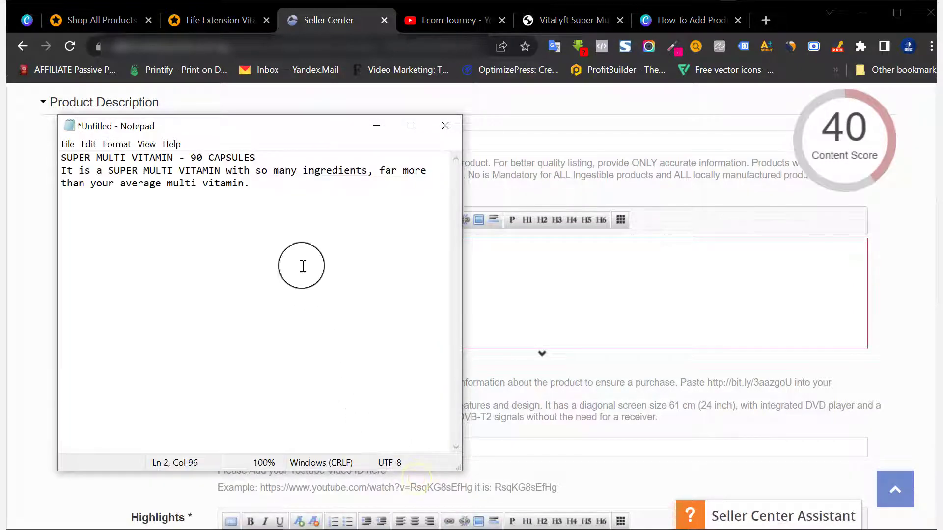
left_click_drag(253, 185, 63, 152)
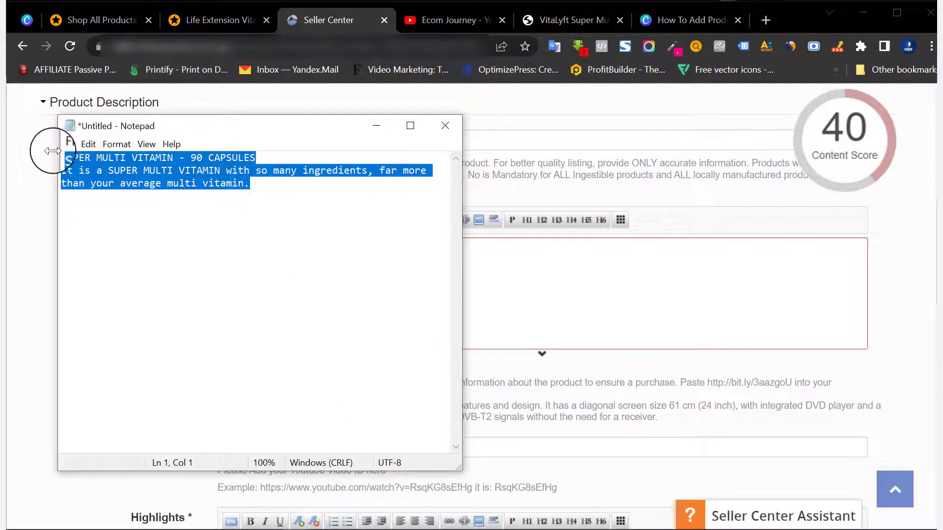
key("ctrl+x")
left_click(515, 250)
key("ctrl+v")
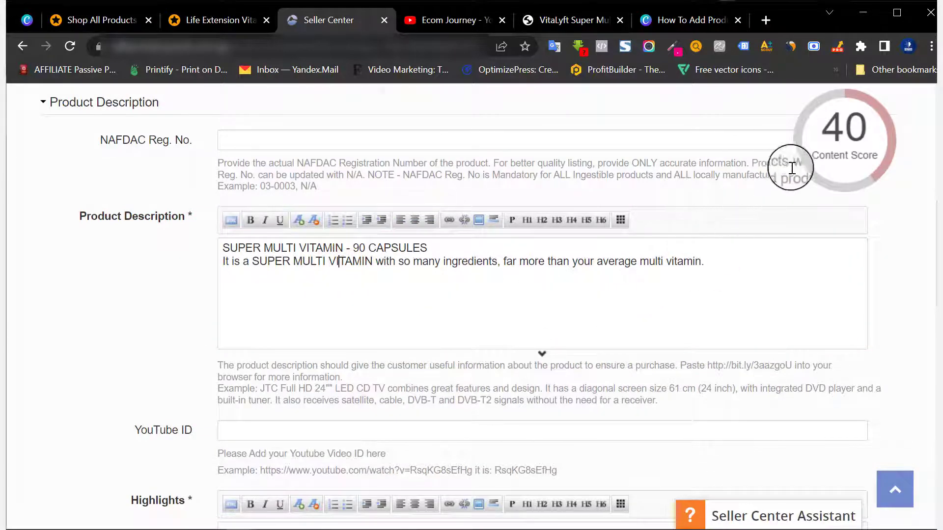
mouse_move(789, 166)
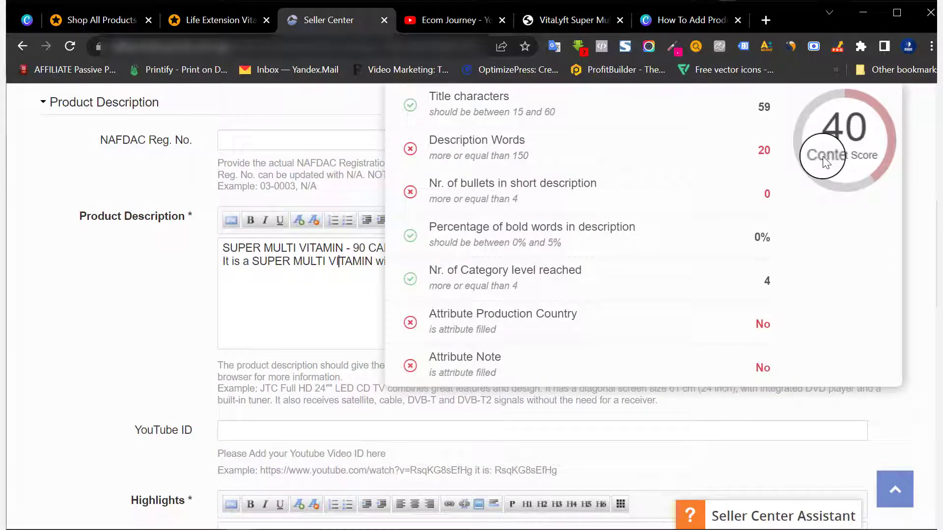
double_click(516, 156)
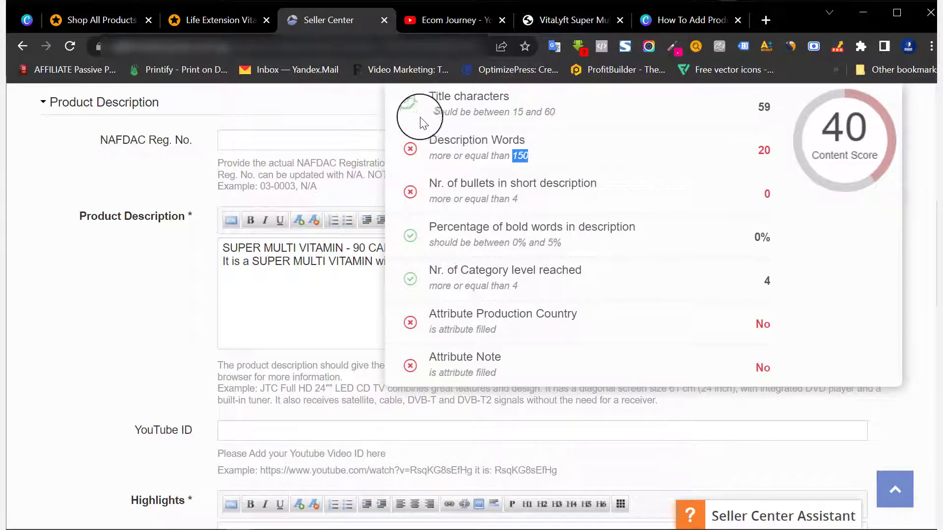
- Copy the four bullet points, from "Ultimate multivitamin supplement" to "3 month's supply (1-a-day)", from the VitaLyft page into the Highlights field
scroll(208, 283, "down", 8)
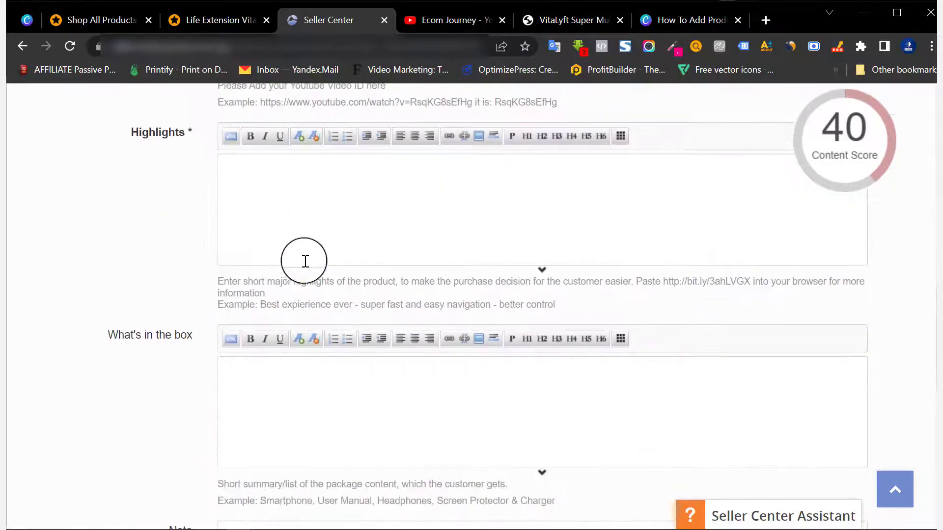
left_click(342, 226)
left_click(594, 13)
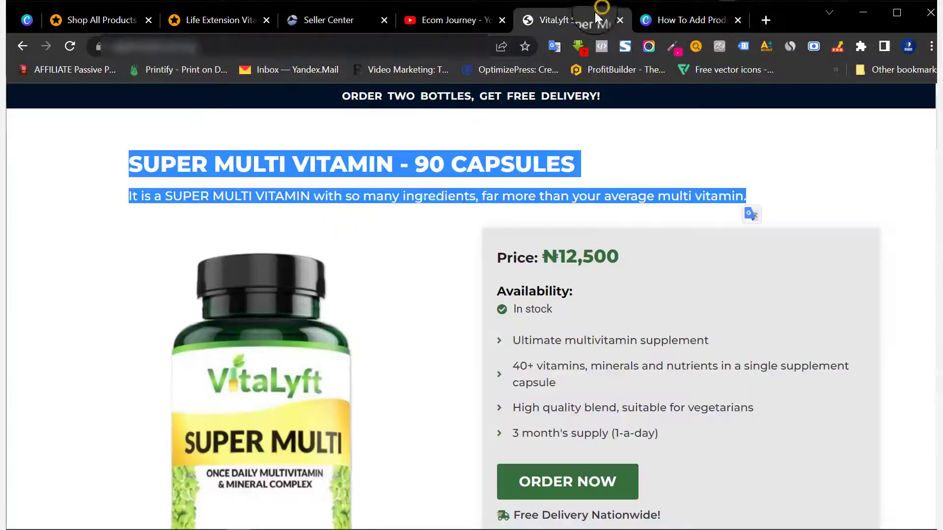
scroll(480, 231, "down", 2)
left_click_drag(509, 267, 671, 365)
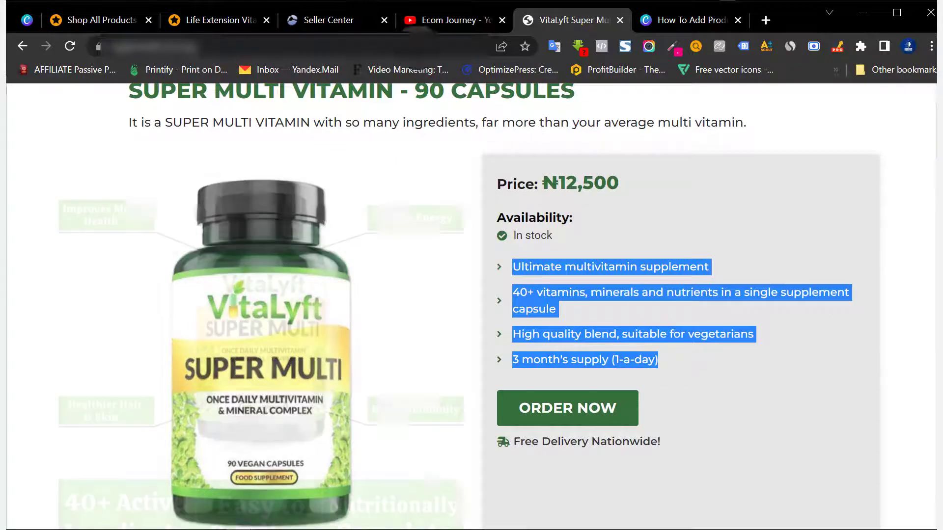
left_click(353, 23)
key("ctrl+v")
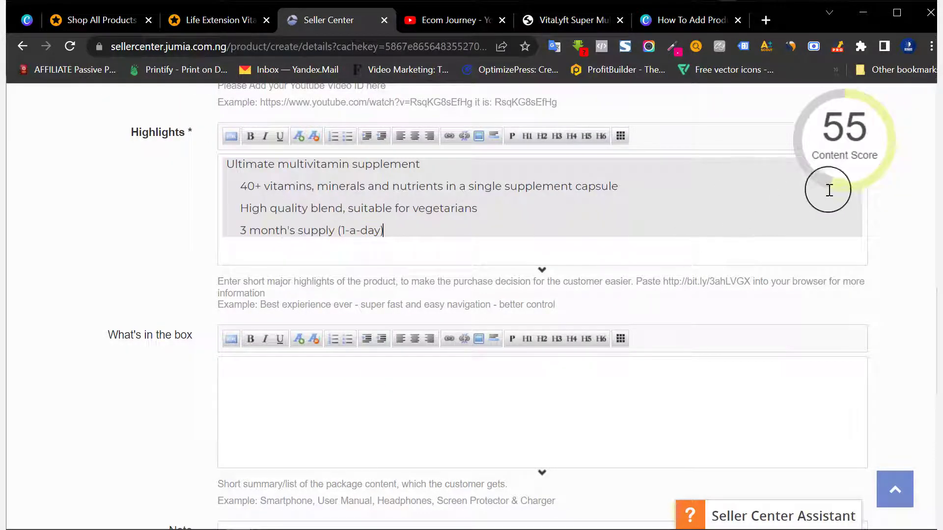
- Review the content score criteria against the product description and the highlights entered
mouse_move(847, 169)
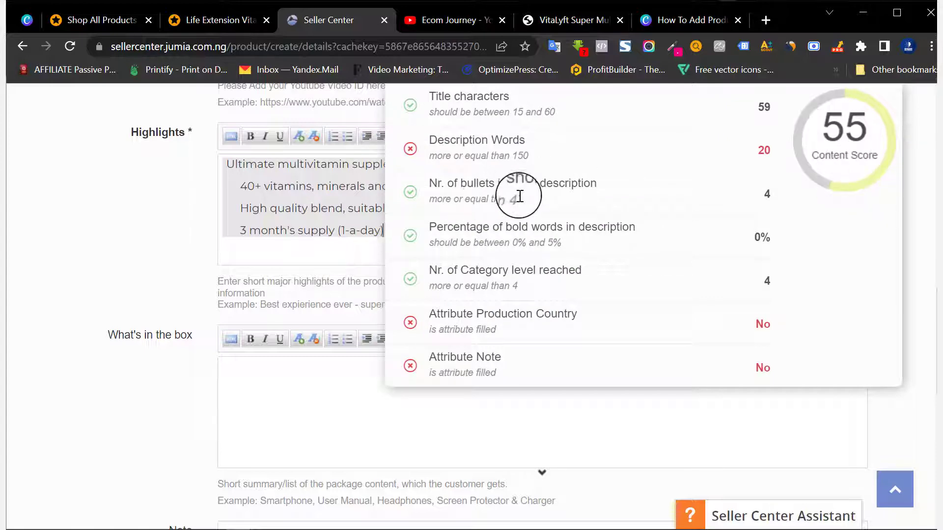
scroll(408, 185, "up", 3)
scroll(416, 169, "up", 5)
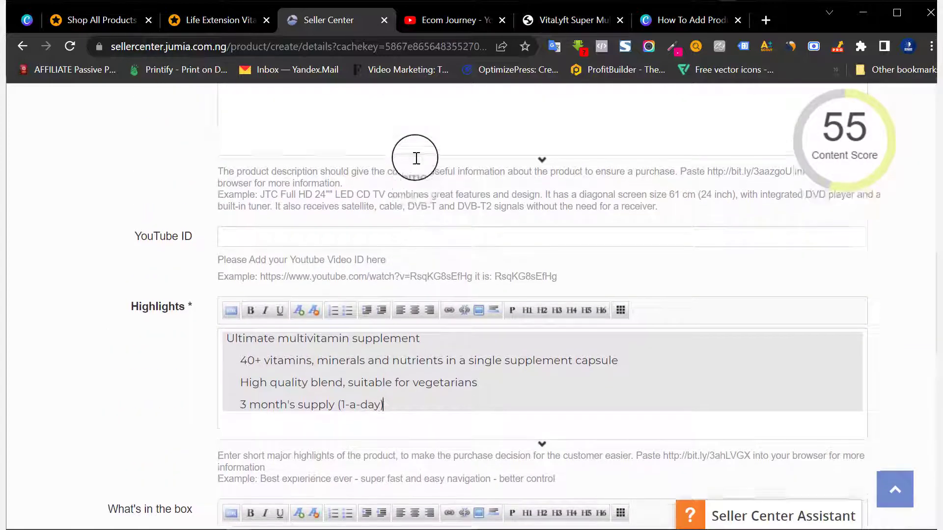
mouse_move(791, 181)
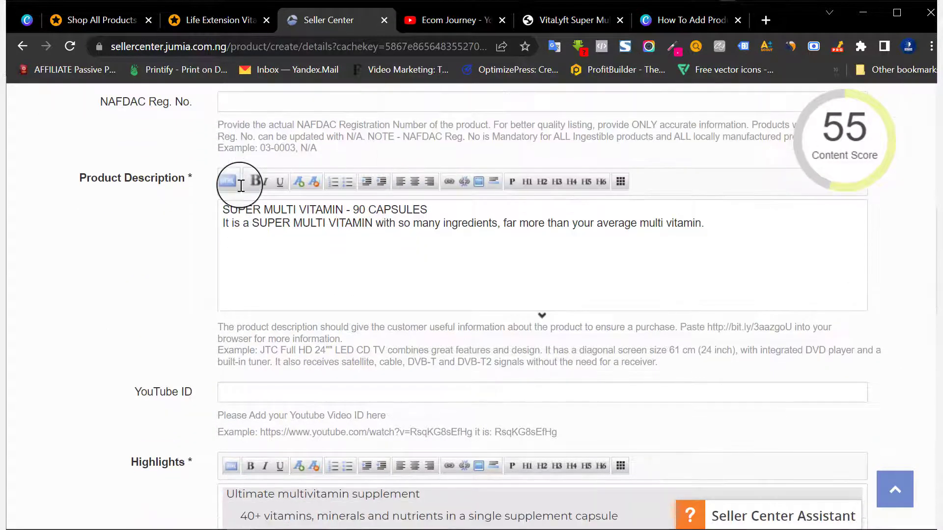
scroll(241, 186, "down", 6)
mouse_move(830, 143)
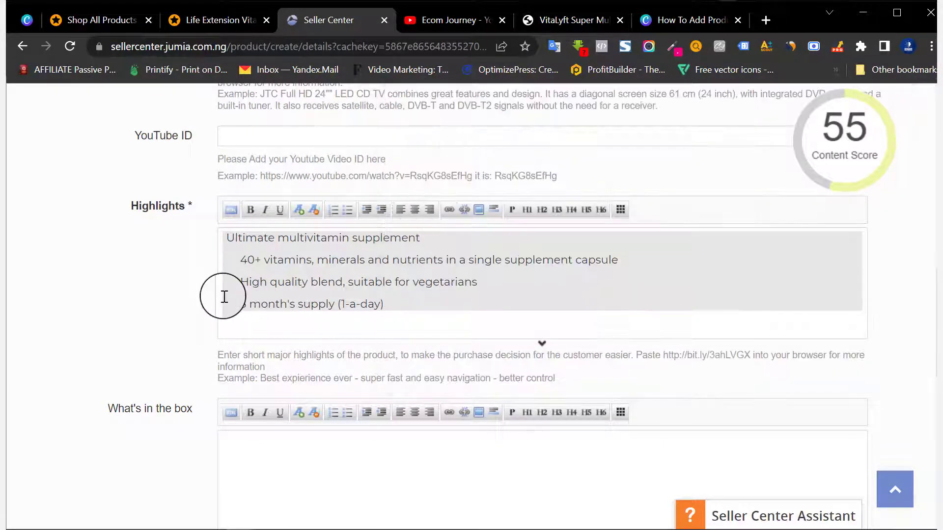
- Enter "1 bottle Super Multi Capsule" in What's in the box and set the Note to "Not to be taken by Nursing Mothers or Pregnant Women"
scroll(221, 294, "down", 6)
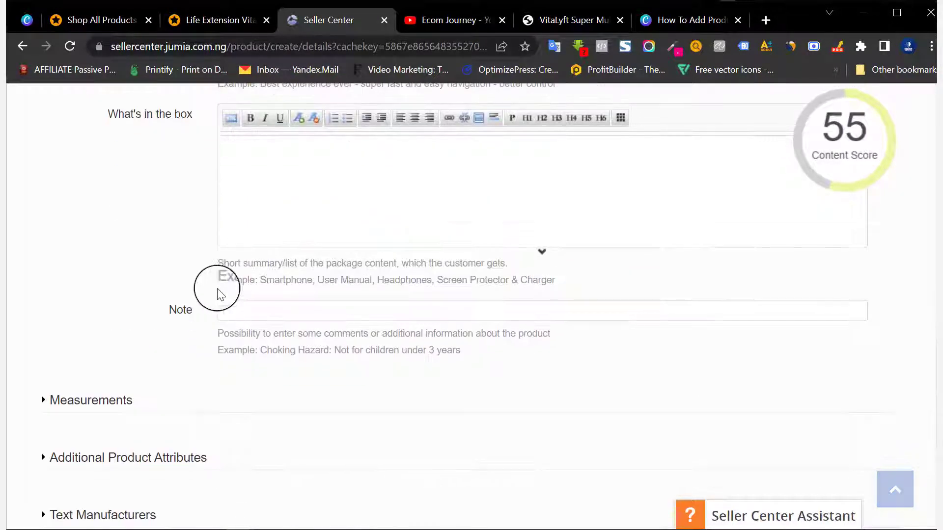
left_click(306, 169)
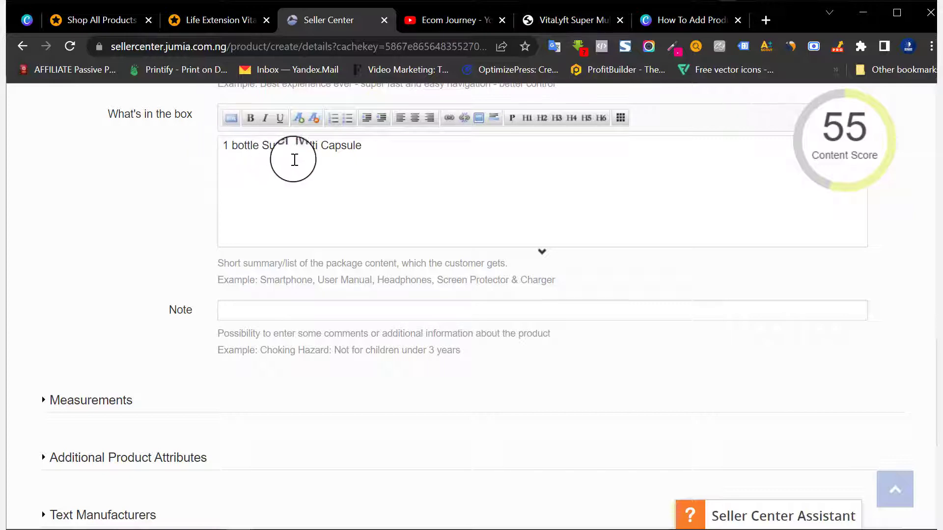
scroll(248, 206, "down", 2)
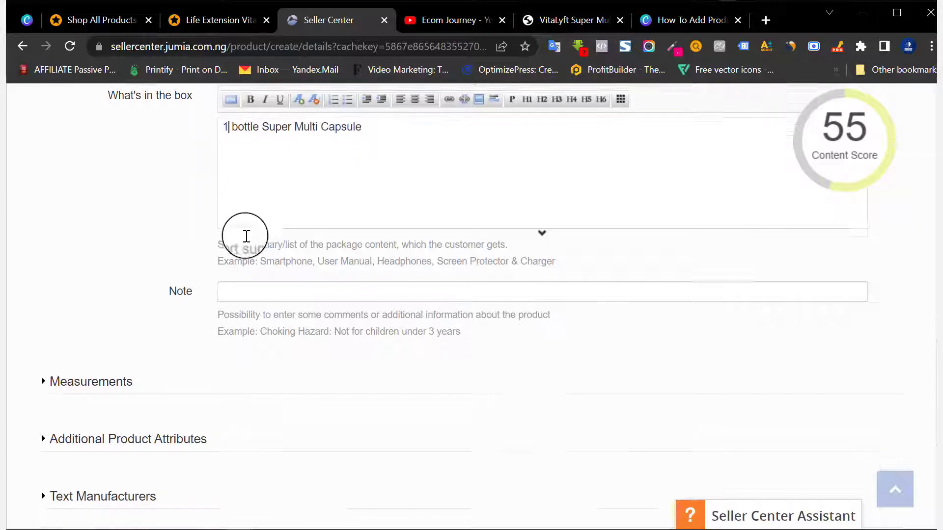
left_click(310, 235)
left_click(336, 268)
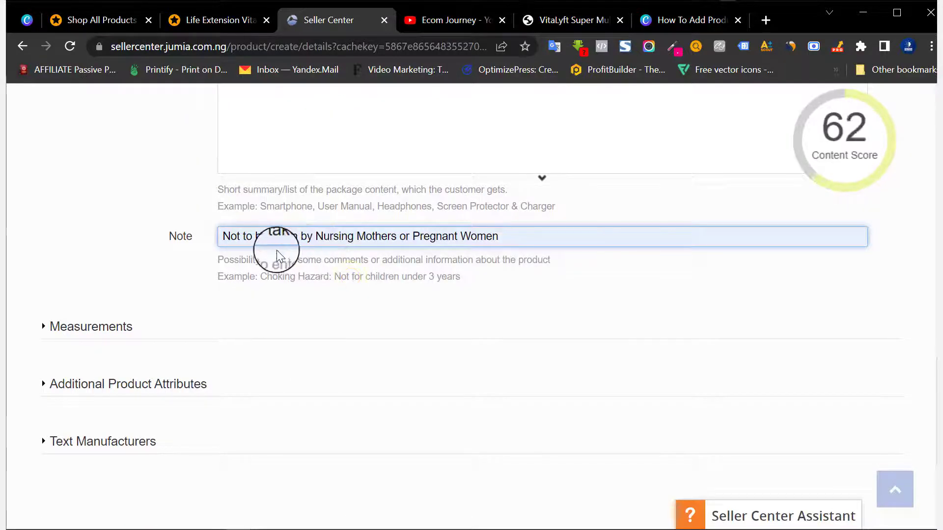
- Check the content score for attributes still missing and expand the Additional Product Attributes section to reach Production Country
mouse_move(859, 138)
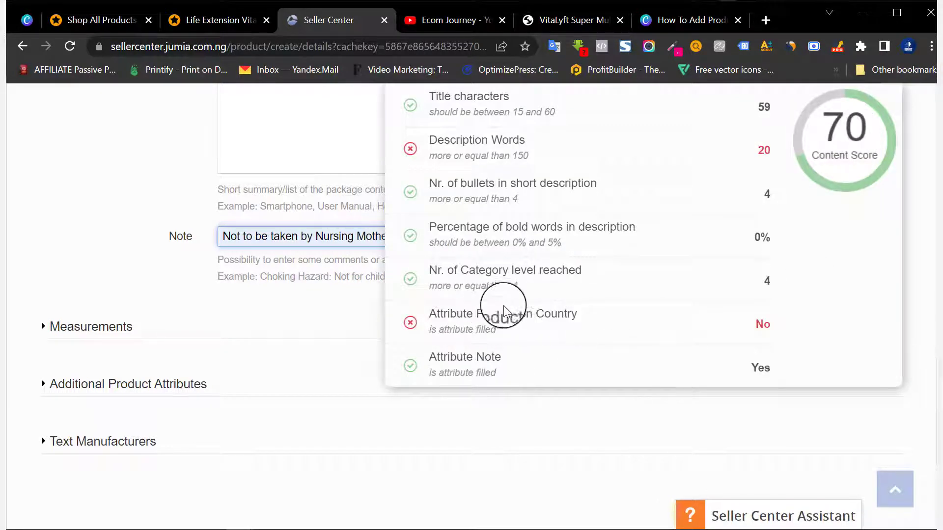
scroll(162, 292, "down", 1)
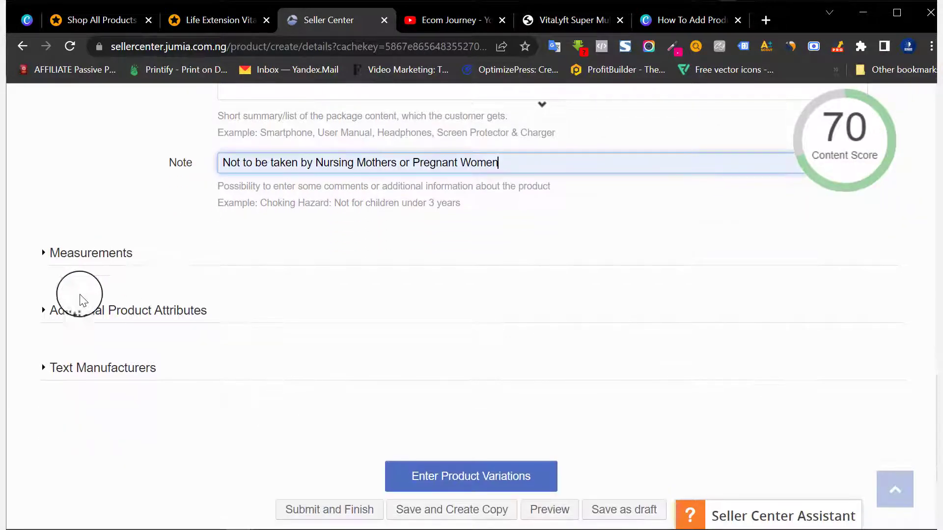
left_click(167, 314)
scroll(181, 304, "down", 4)
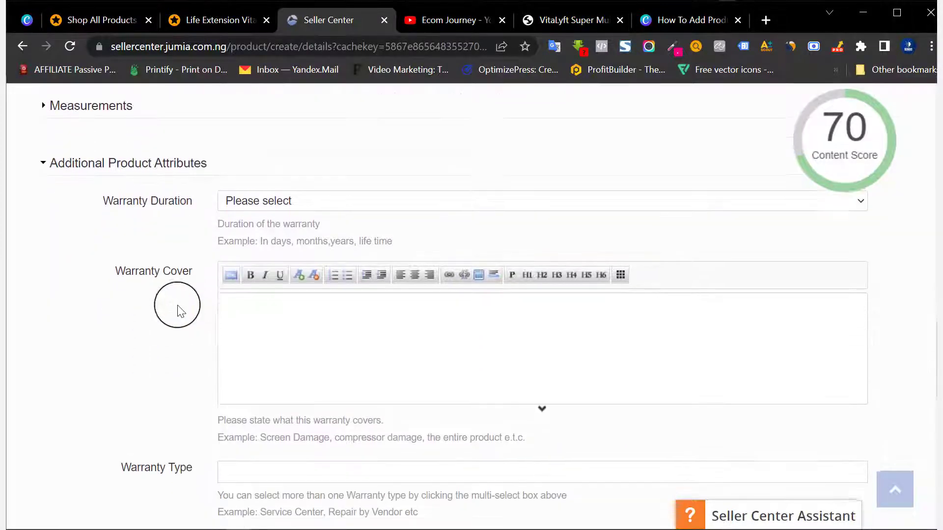
scroll(179, 305, "down", 5)
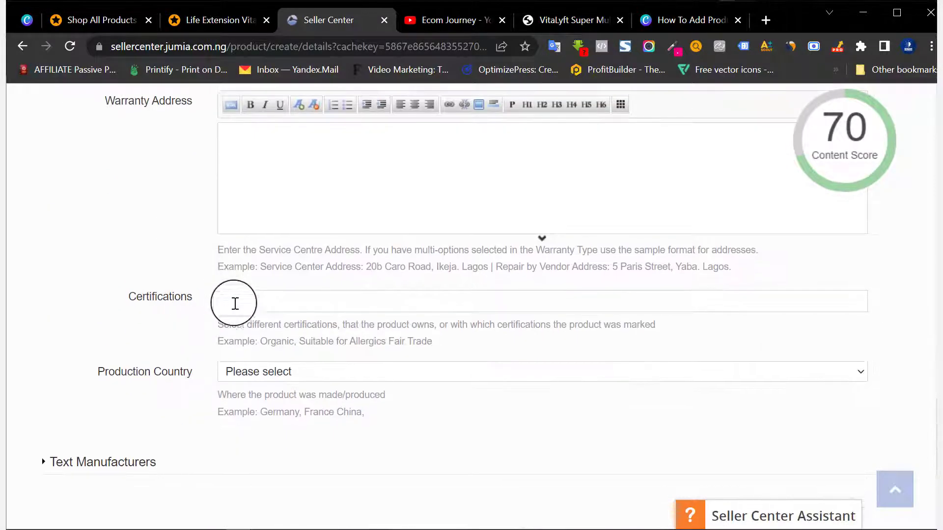
scroll(235, 304, "down", 1)
- Set the Production Country to China
left_click(257, 297)
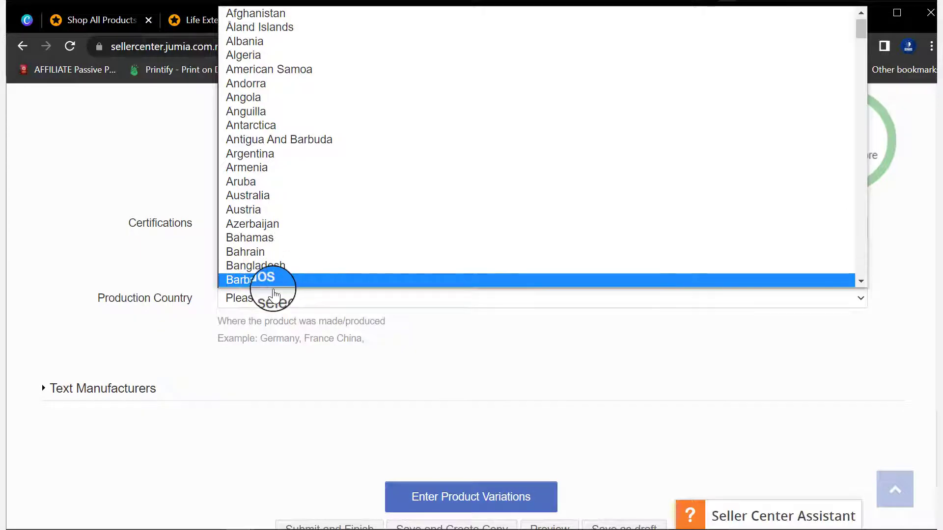
key("c")
scroll(273, 275, "down", 3)
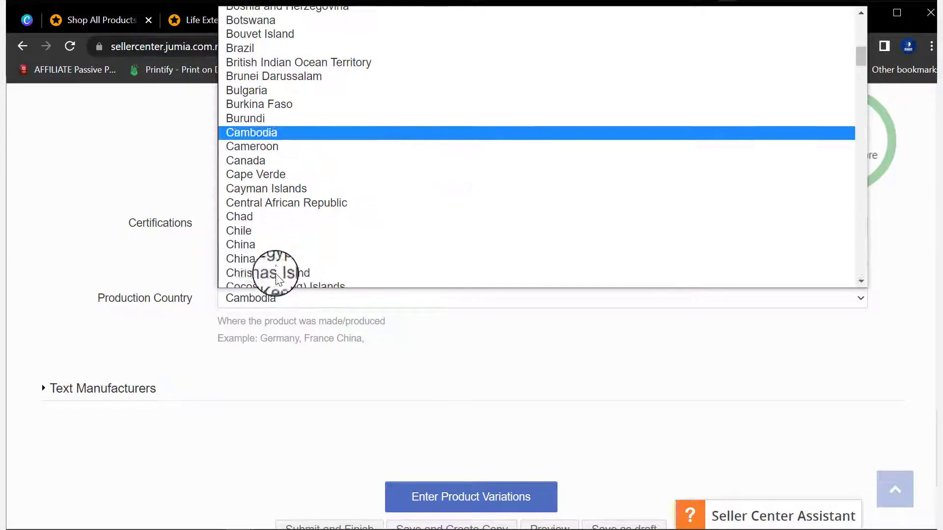
left_click(267, 250)
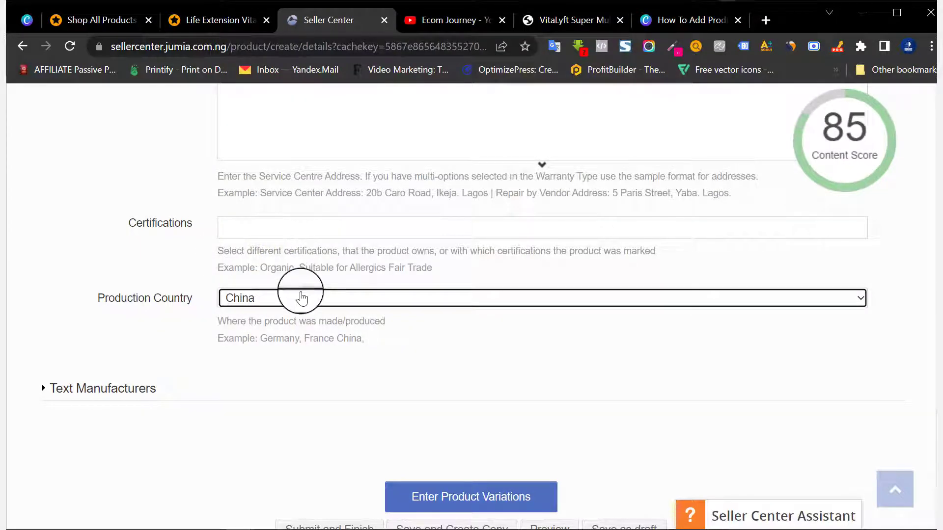
- Change the Production Country to UK and check the content score criteria
left_click(301, 298)
key("u")
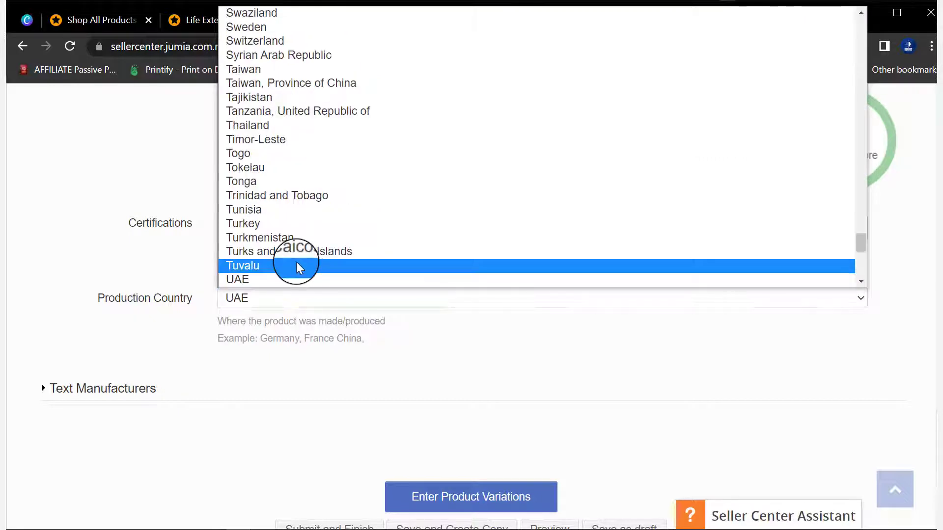
key("u")
key("u")
left_click(299, 265)
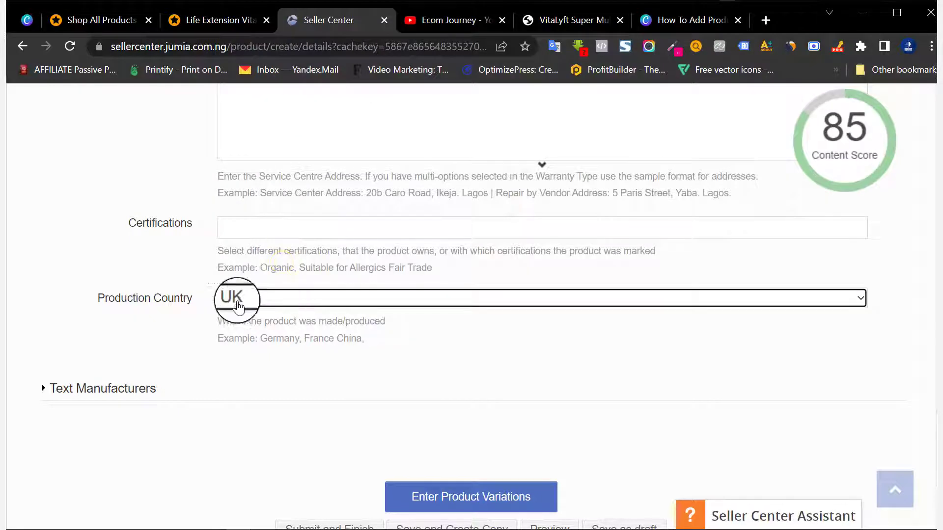
scroll(227, 285, "up", 3)
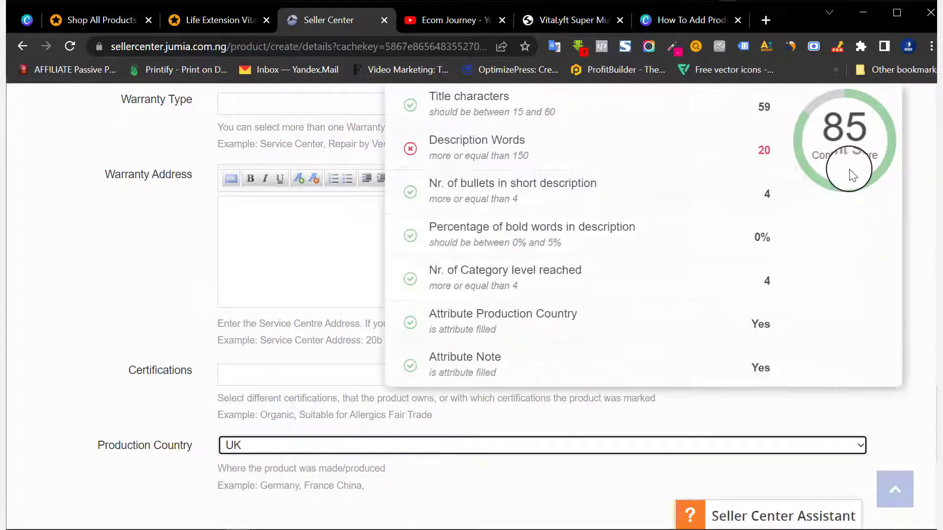
- Copy the two-line Product Description text and paste it repeatedly below itself to raise the description word count
scroll(299, 200, "up", 9)
scroll(315, 202, "up", 10)
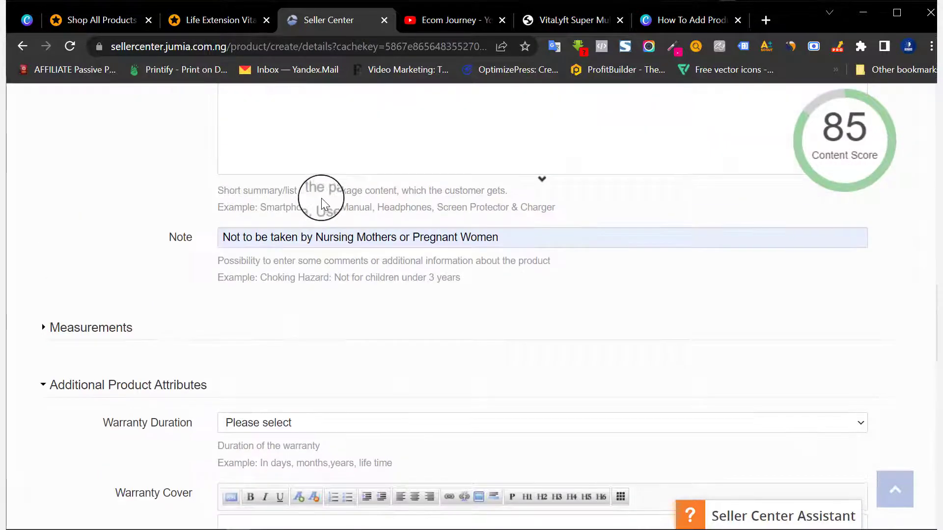
scroll(373, 286, "up", 5)
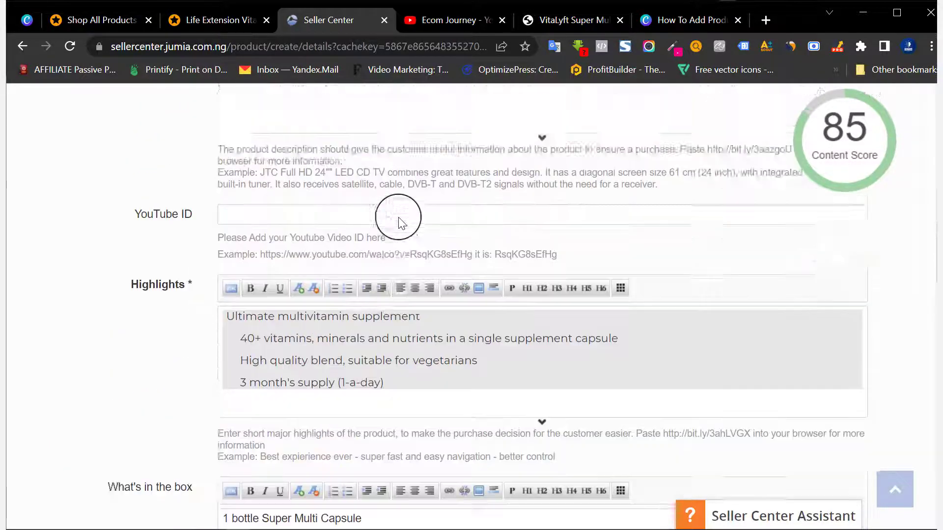
left_click_drag(710, 190, 210, 174)
key("ctrl+c")
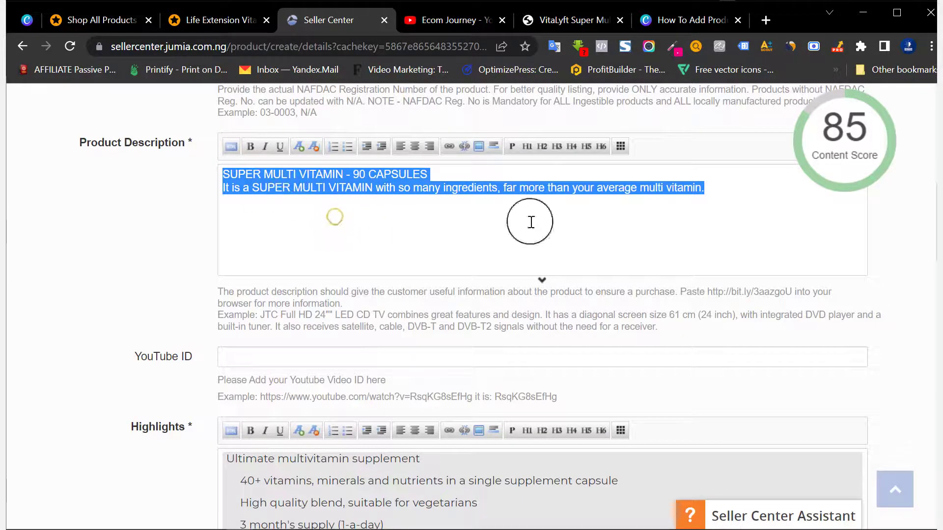
left_click(730, 196)
key("ctrl+v")
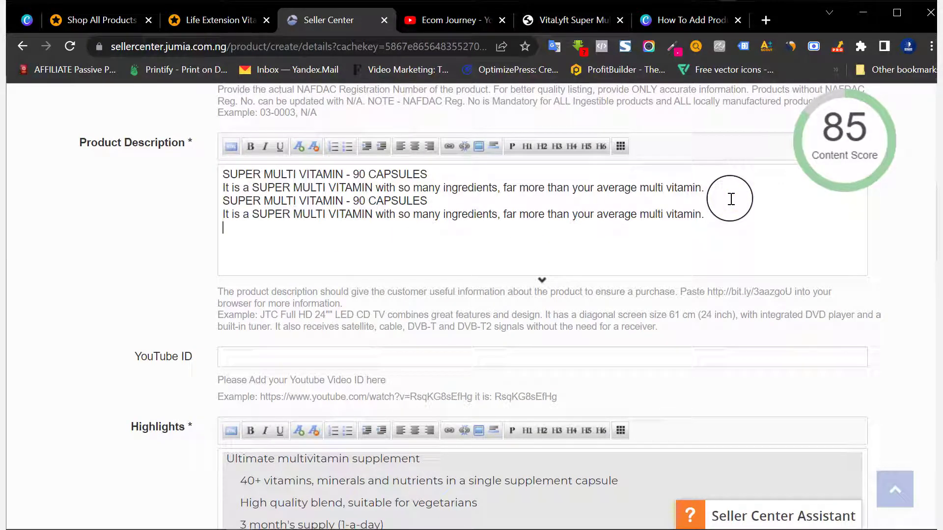
key("ctrl+v")
key("ctrl+v")
key("ctrl+v")
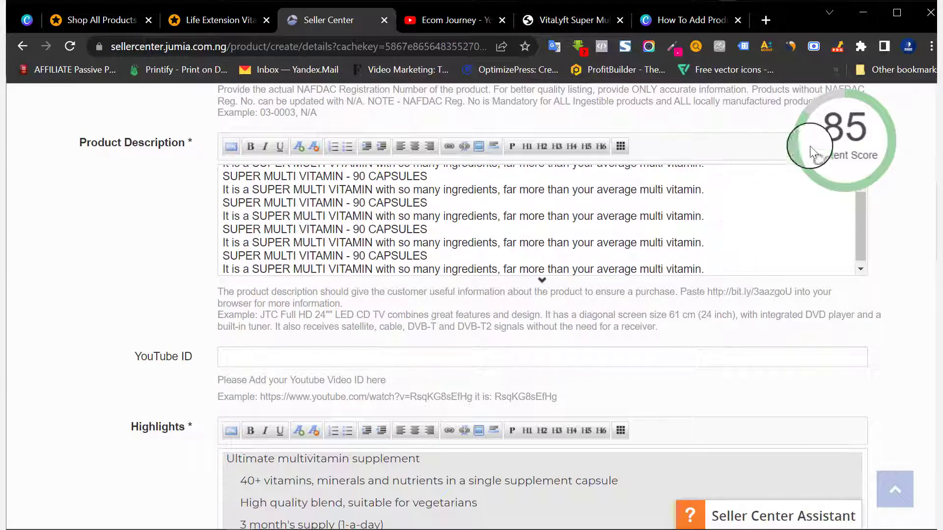
mouse_move(825, 137)
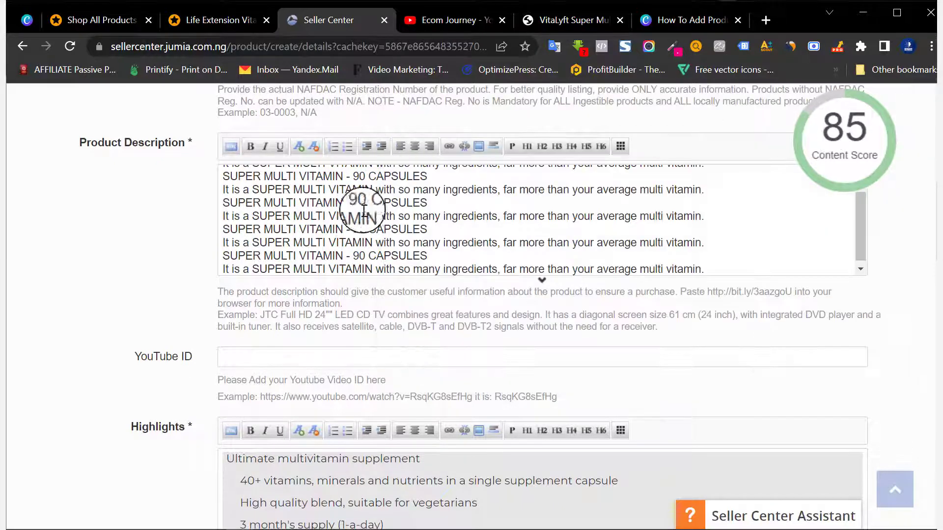
- Paste further copies of the text into the Product Description and check the 150-word requirement in the content score
scroll(362, 223, "down", 2)
key("ctrl+v")
key("ctrl+v")
key("ctrl+v")
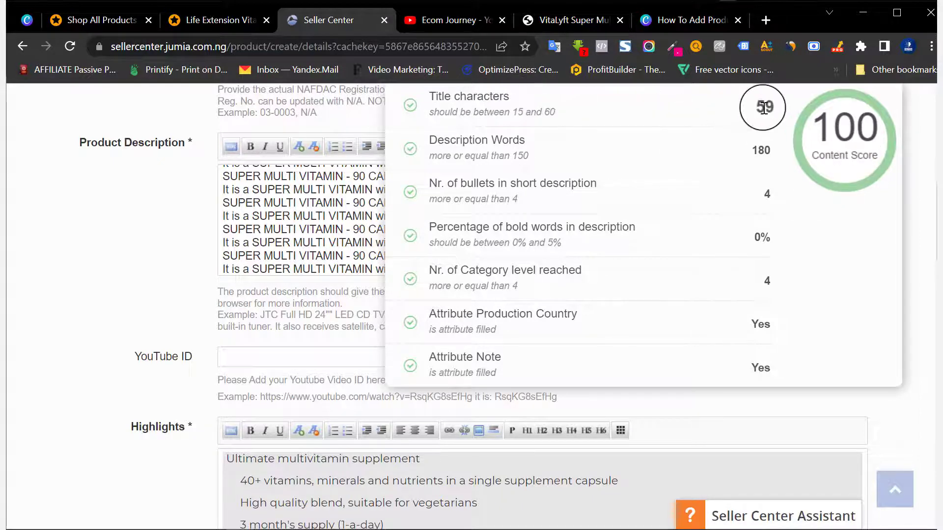
double_click(521, 156)
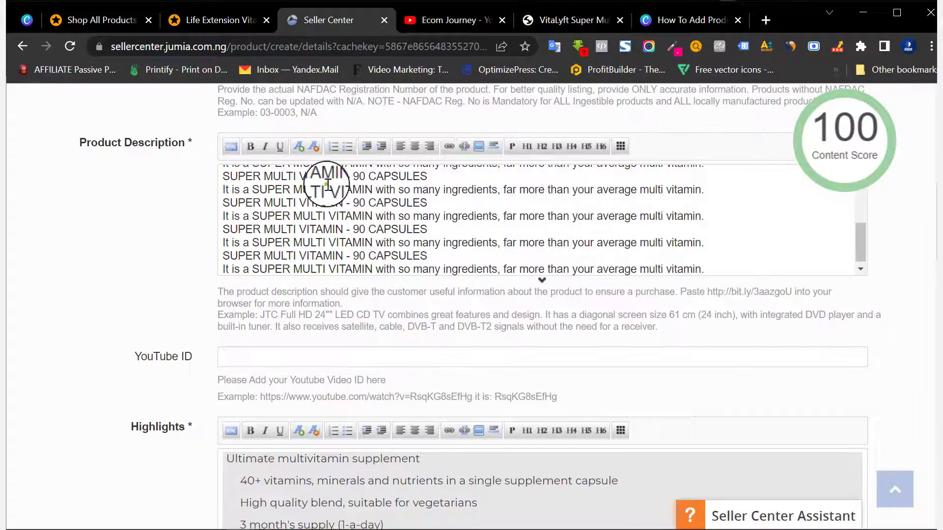
- Delete the repeated copies from the Product Description, keeping only the first two lines
scroll(271, 216, "up", 1)
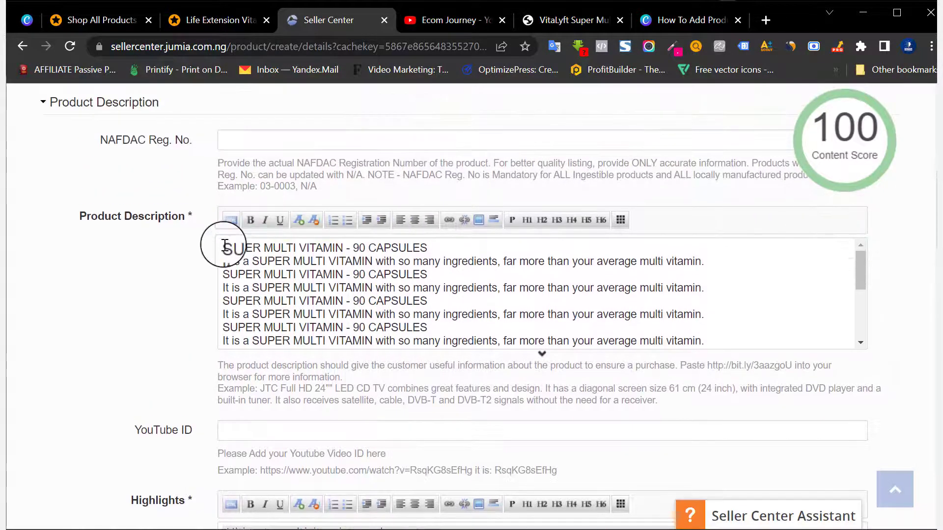
scroll(227, 269, "down", 2)
left_click(222, 267)
left_click_drag(307, 299, 642, 343)
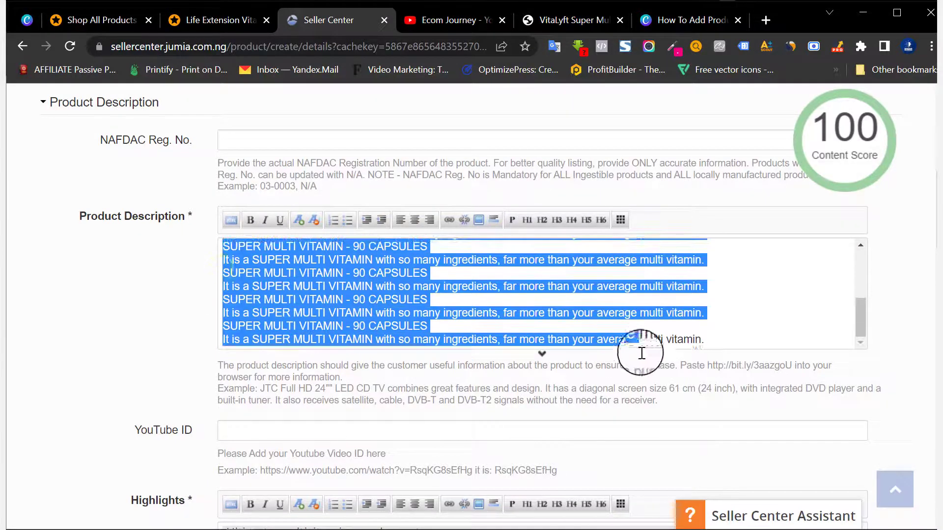
key("BackSpace")
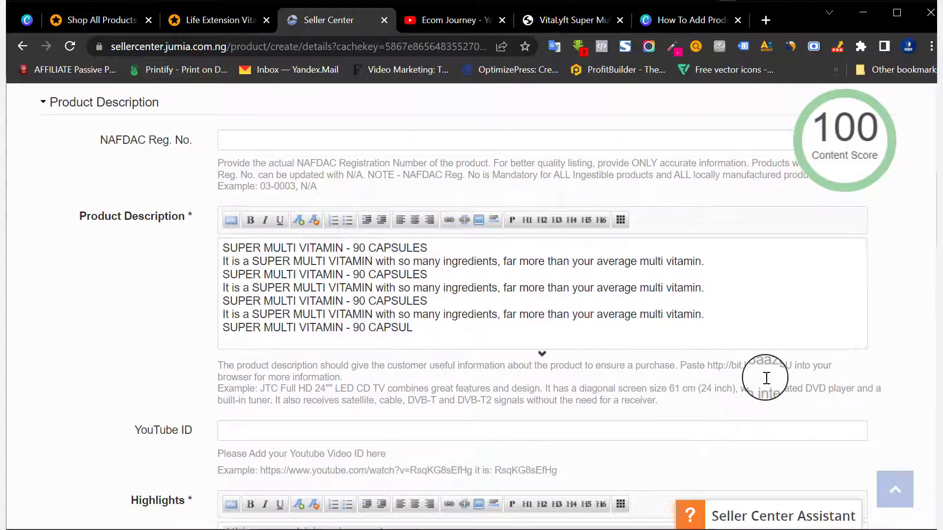
left_click_drag(421, 314, 197, 276)
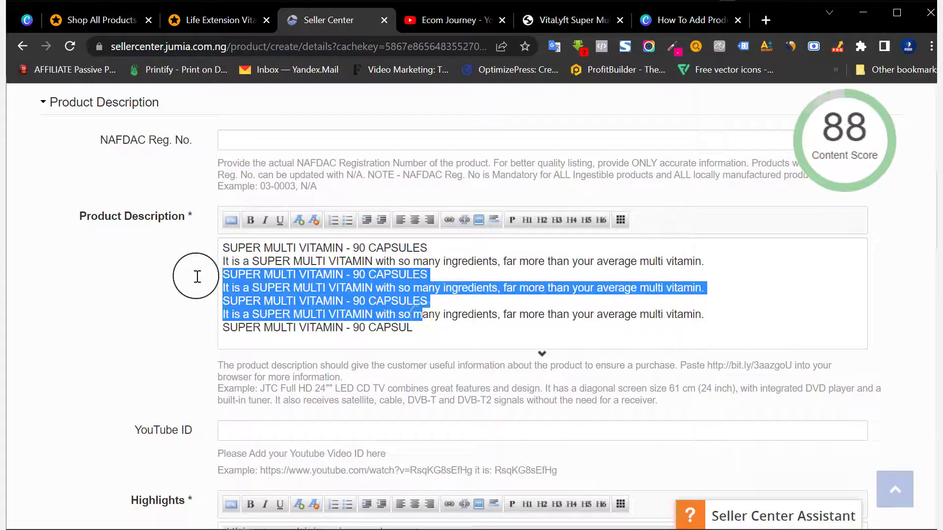
key("BackSpace")
left_click_drag(413, 289, 205, 276)
key("BackSpace")
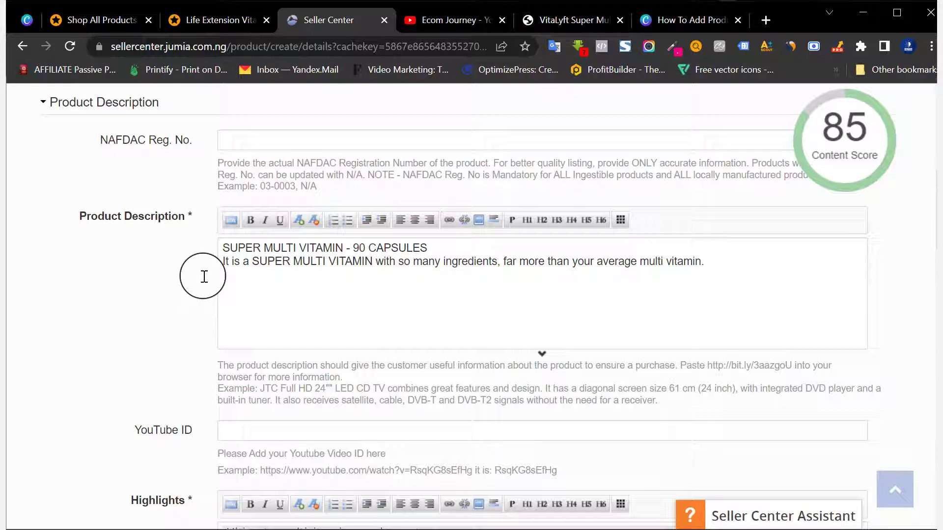
- Enter 0.3 as the required product Weight and proceed to the product variations
scroll(237, 334, "down", 15)
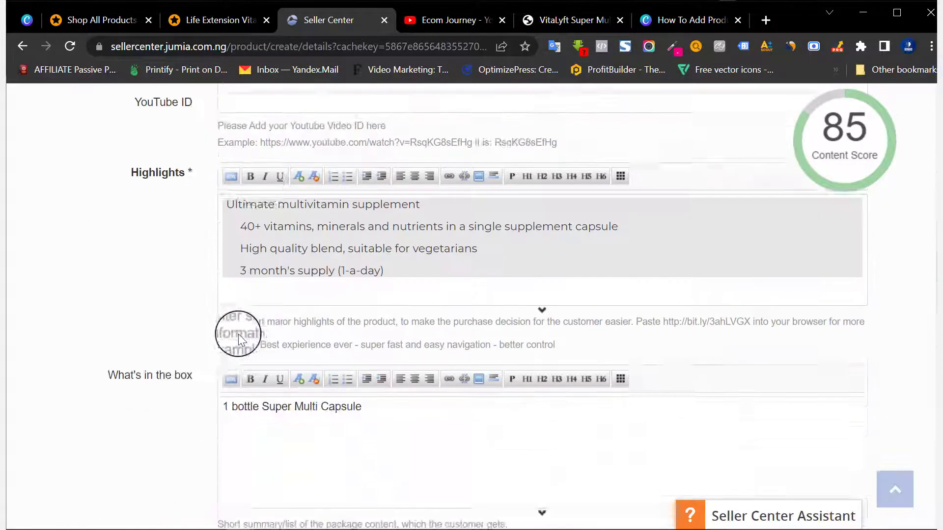
mouse_move(837, 131)
scroll(143, 205, "down", 10)
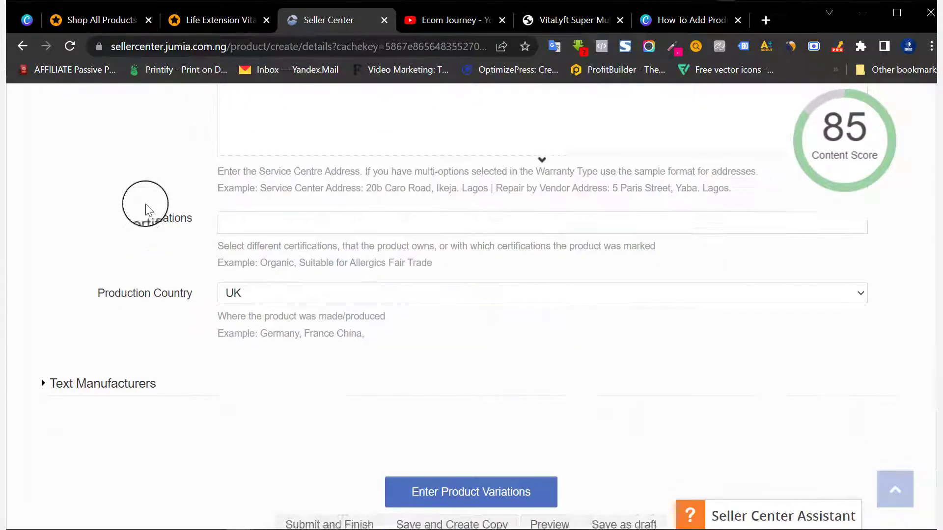
left_click(432, 336)
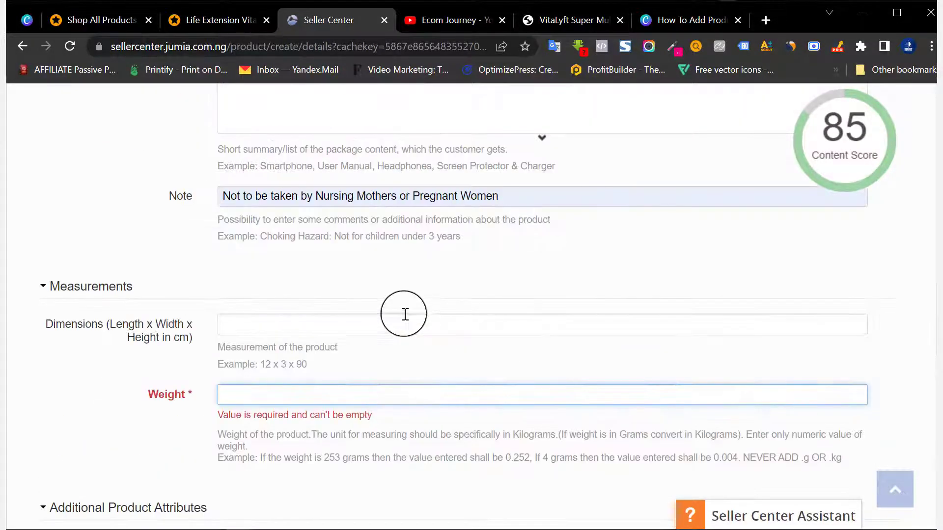
left_click(244, 398)
left_click(304, 335)
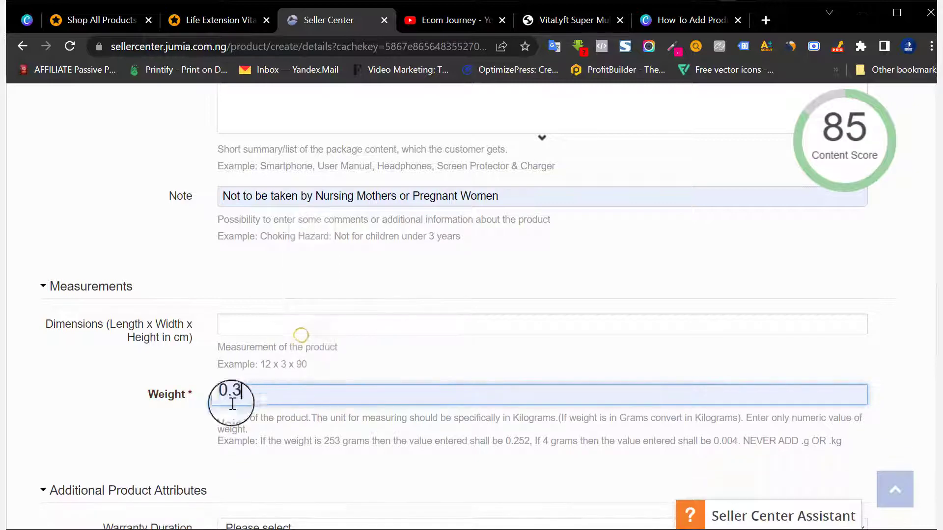
scroll(320, 385, "down", 10)
scroll(281, 371, "down", 5)
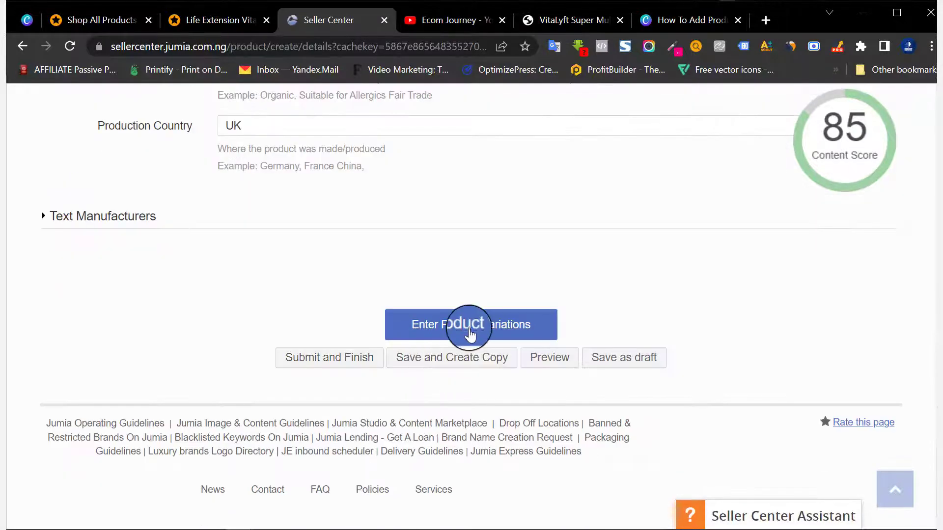
left_click(444, 325)
- Enter JMS-WD-SLV001 as the Product SKU, building on the suggested JMS-WD-SLV, and set the Quantity to 400
scroll(396, 354, "down", 3)
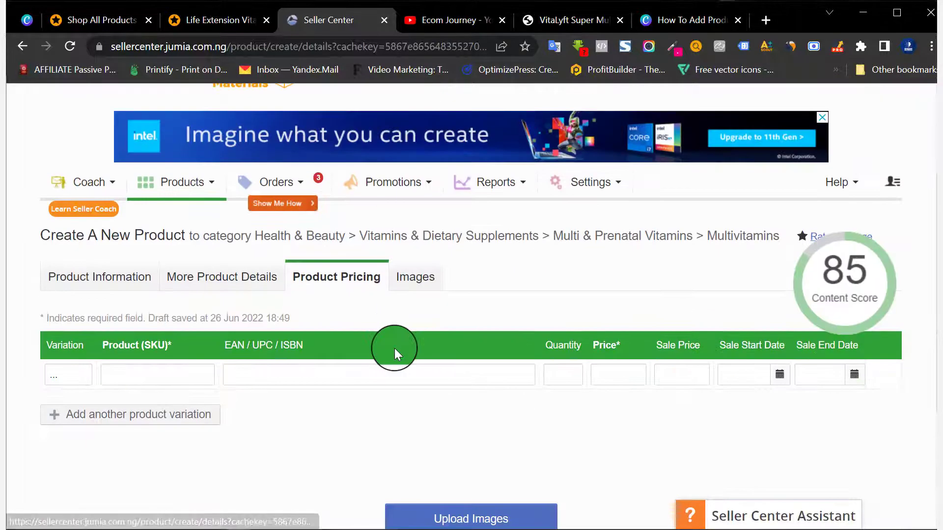
left_click(163, 374)
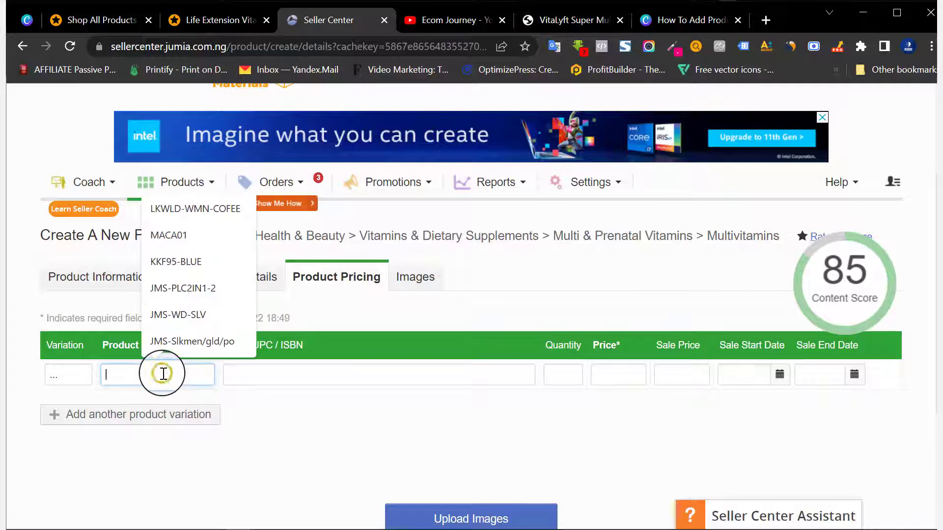
left_click(162, 315)
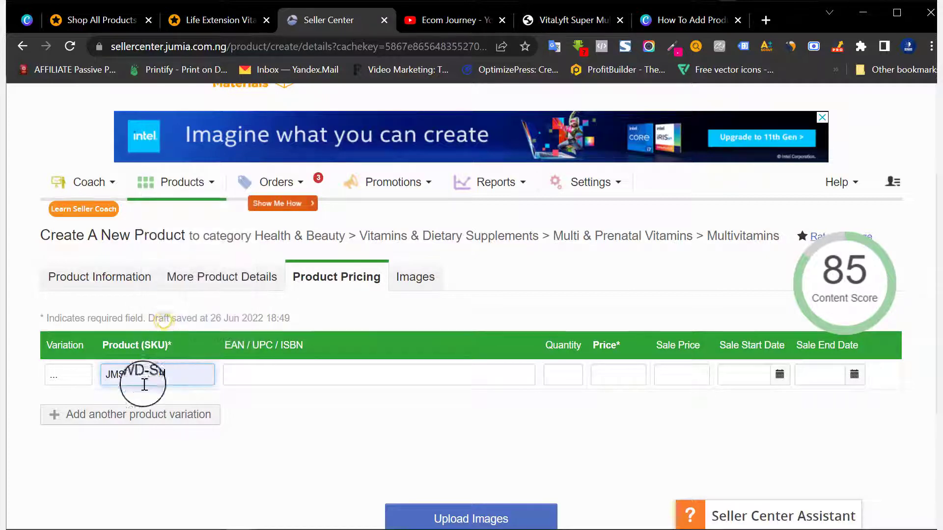
double_click(122, 375)
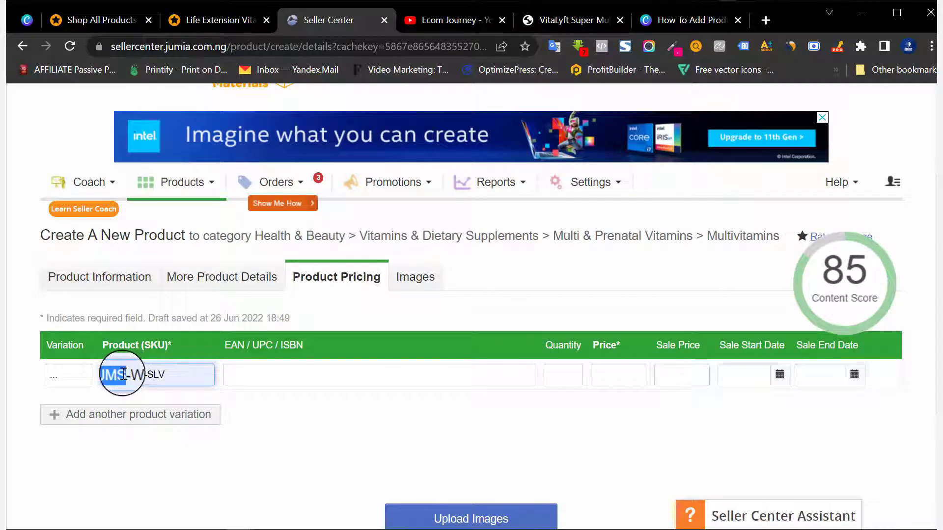
left_click(144, 374)
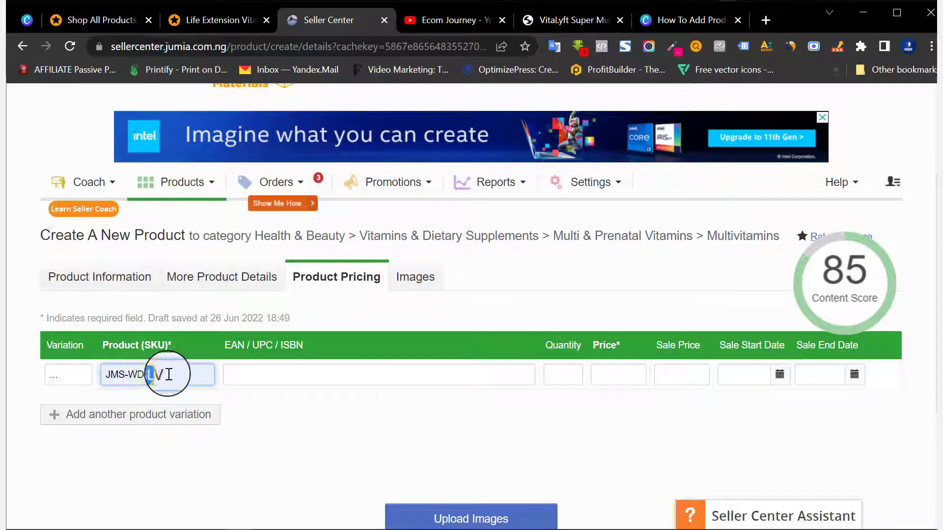
left_click(195, 376)
type("0")
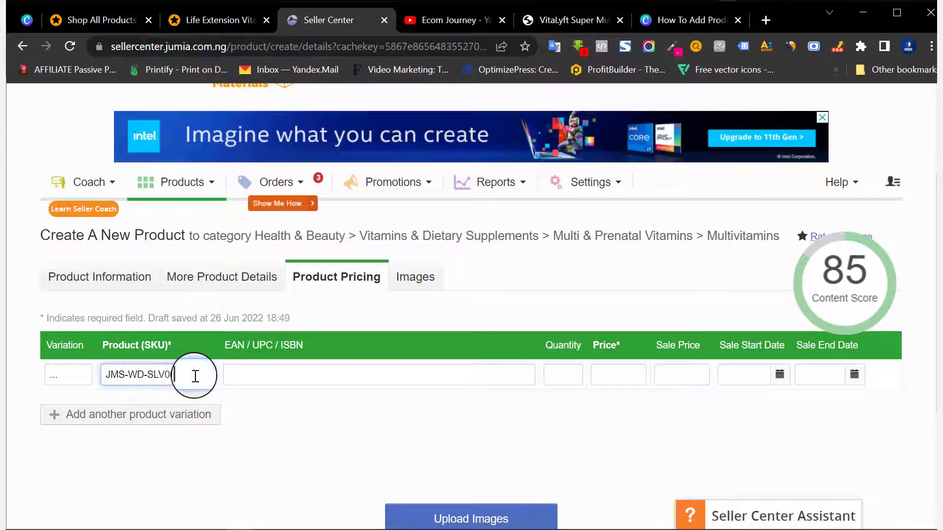
type("01")
left_click(225, 396)
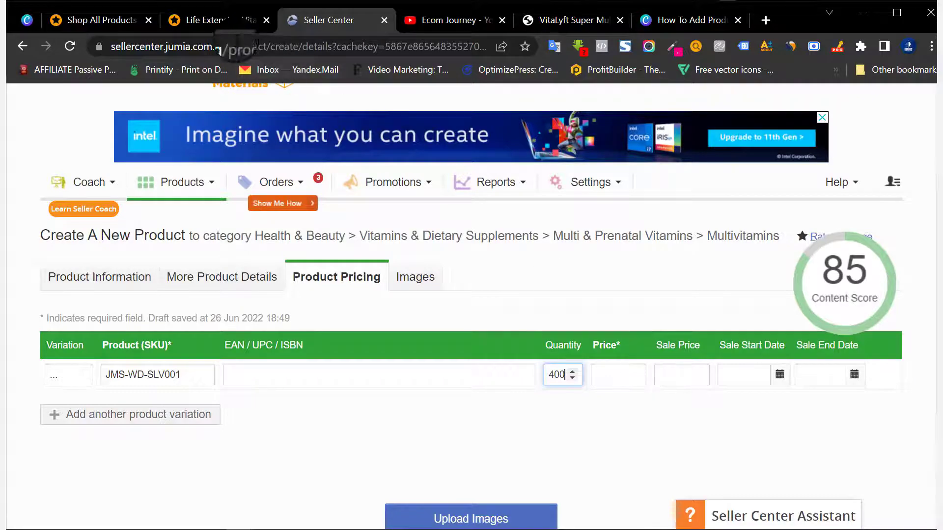
- Look at the discounted prices of the seller's other items on the Life Extension Vitamin D3 product page, and return to the new product's pricing form
left_click(221, 19)
left_click_drag(400, 355, 295, 358)
scroll(431, 368, "down", 15)
scroll(427, 363, "down", 20)
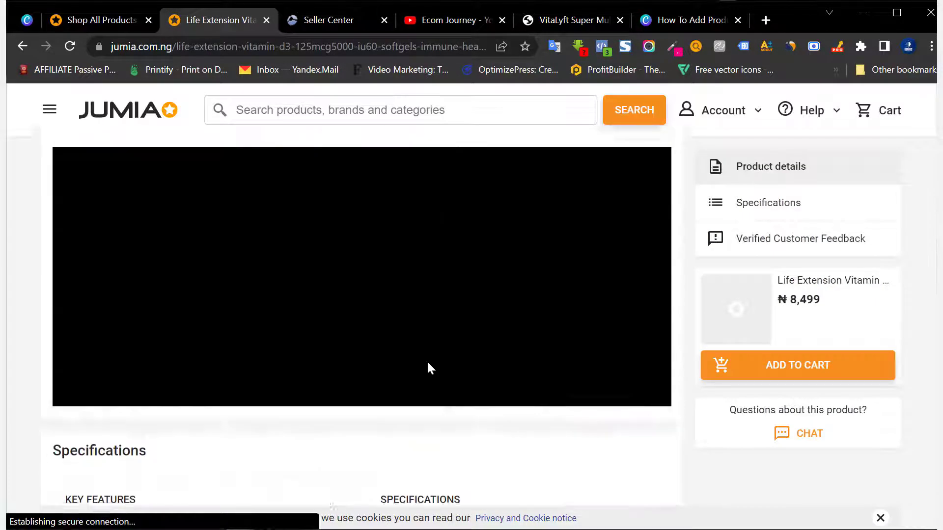
scroll(427, 362, "down", 6)
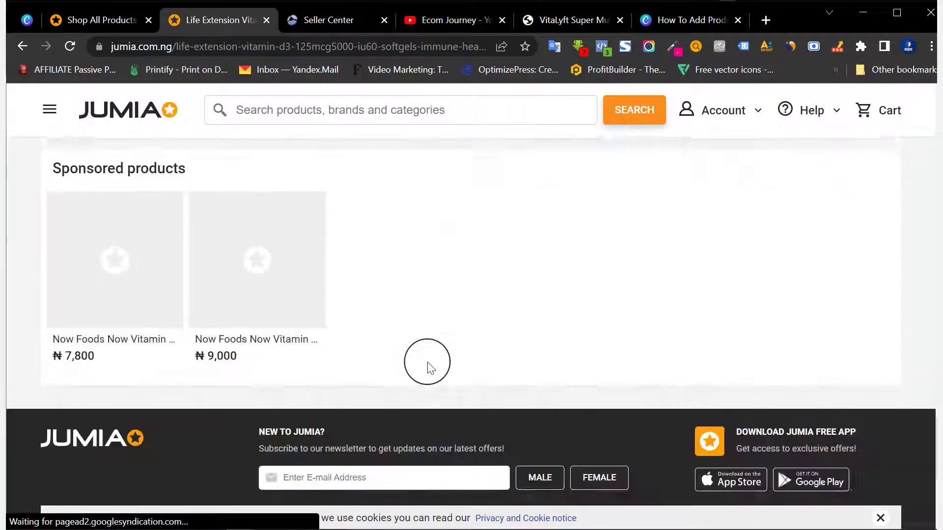
scroll(427, 362, "up", 5)
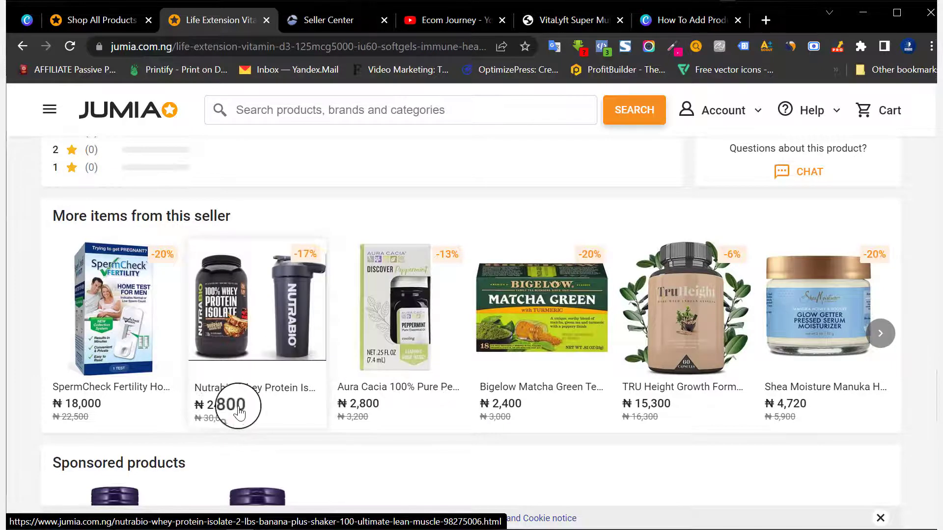
left_click(327, 17)
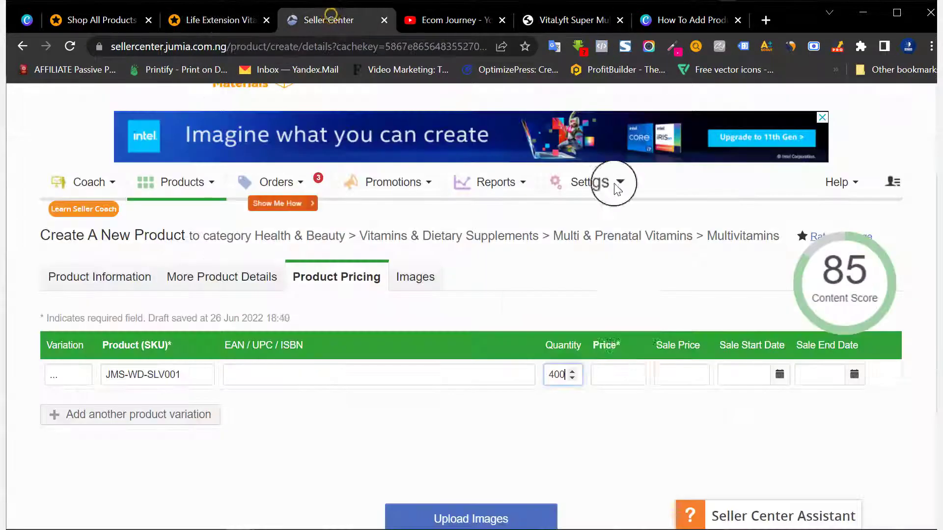
- Check the product's price on the VitaLyft Super Multi page, and set the Price to 12,500 and the Sale Price to 11,500
left_click(602, 368)
left_click(576, 20)
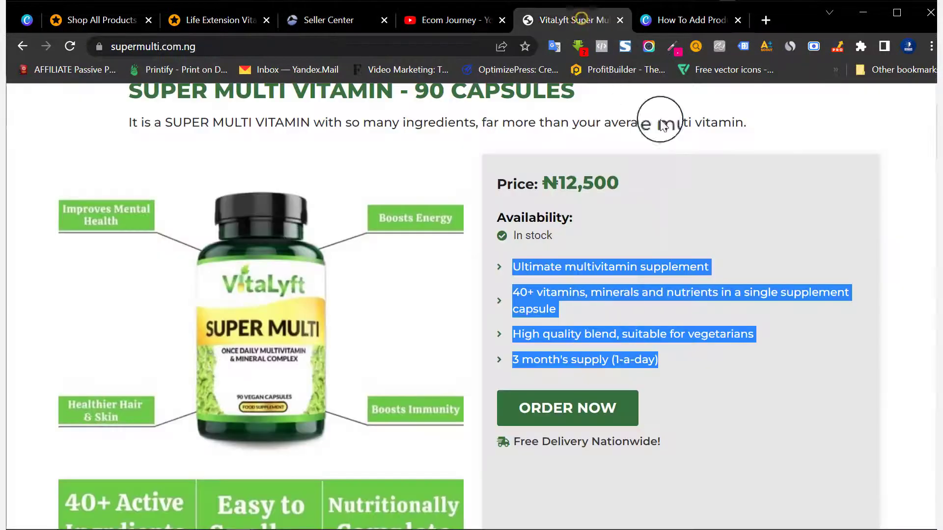
left_click(339, 17)
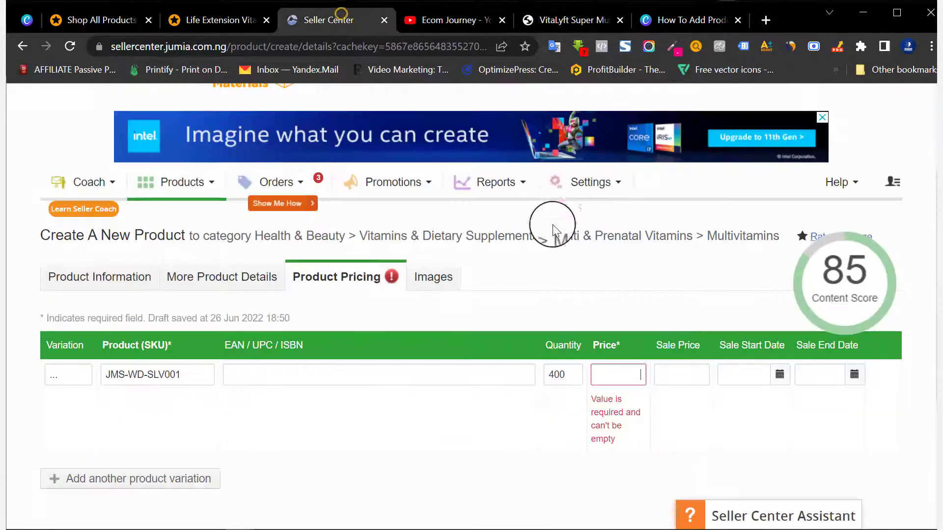
left_click(602, 376)
type("12500")
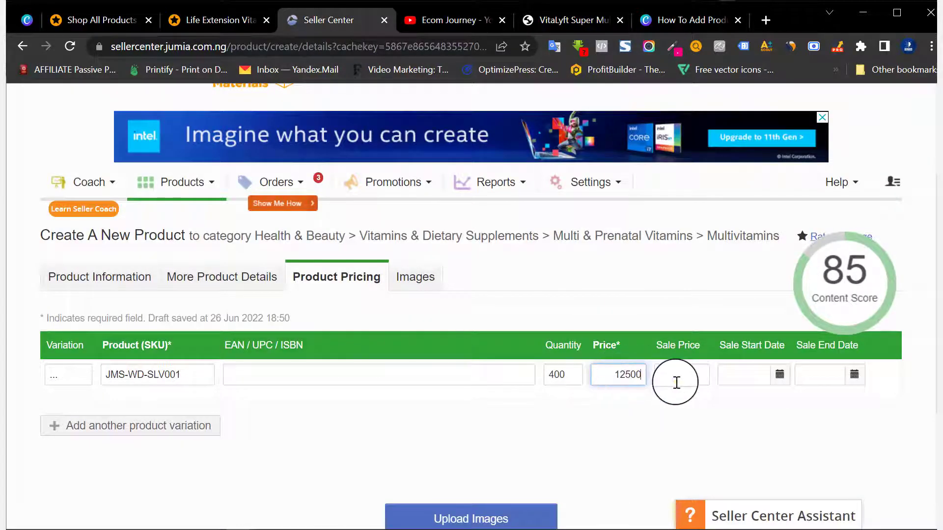
left_click(676, 382)
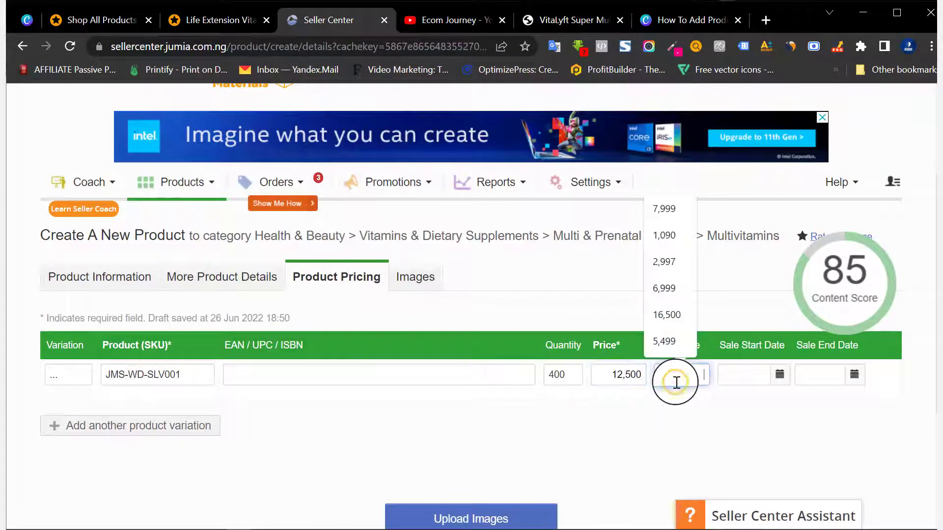
type("11150")
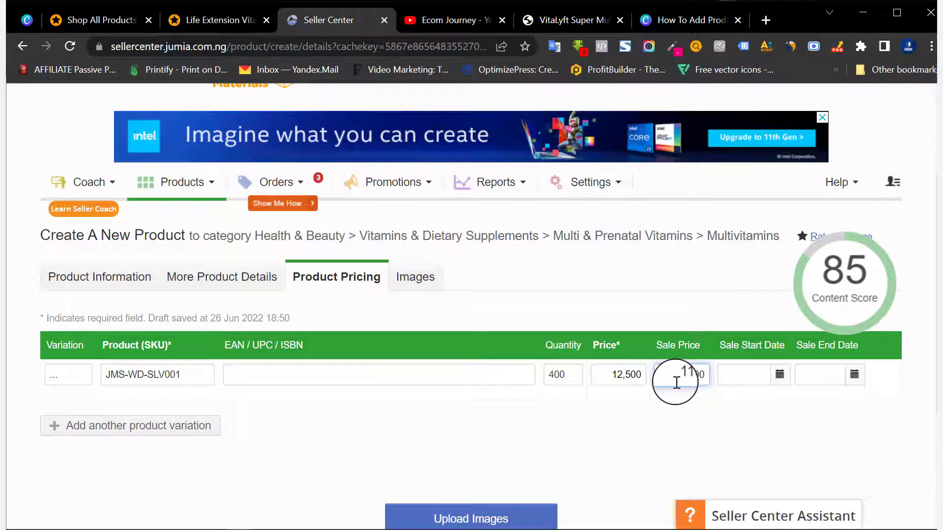
left_click(669, 390)
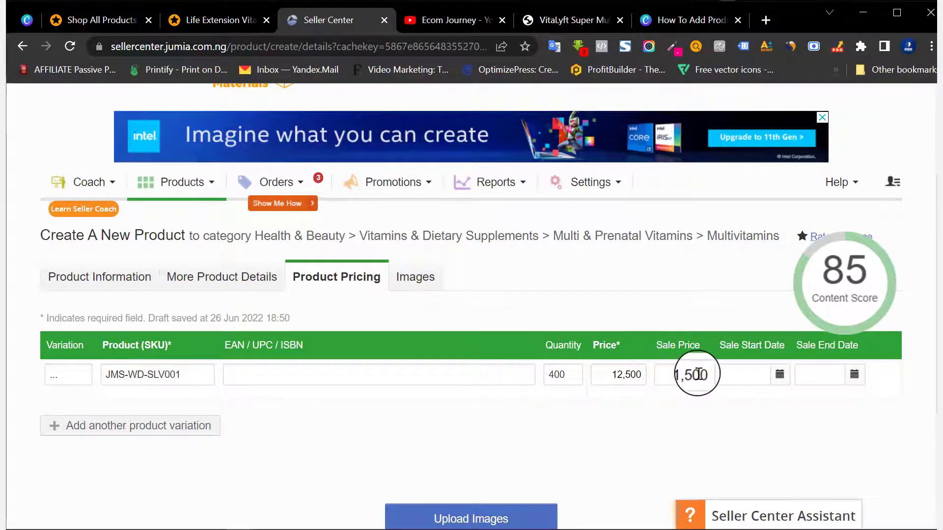
- Set the Sale Start Date to 26 June 2022
left_click(779, 375)
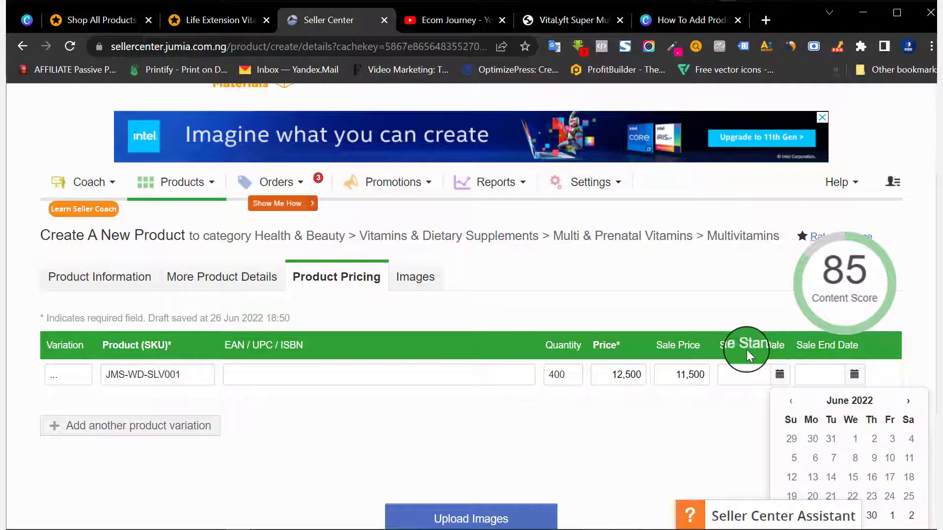
scroll(748, 354, "down", 1)
left_click(791, 441)
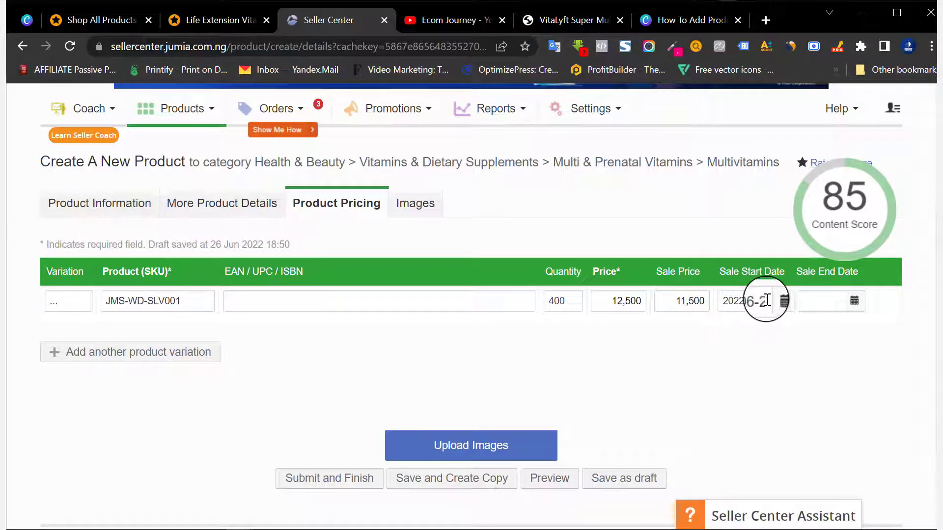
- Set the Sale End Date to 27 June 2025
left_click(854, 301)
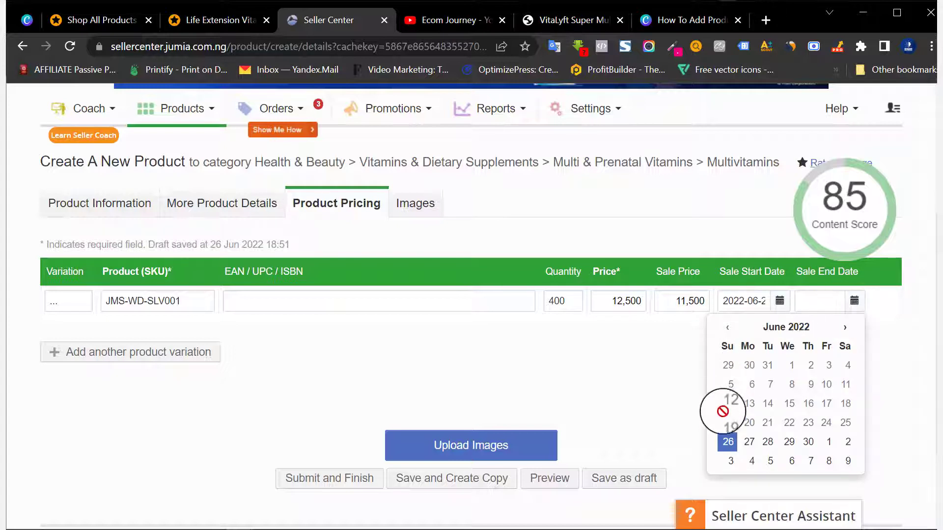
left_click(819, 301)
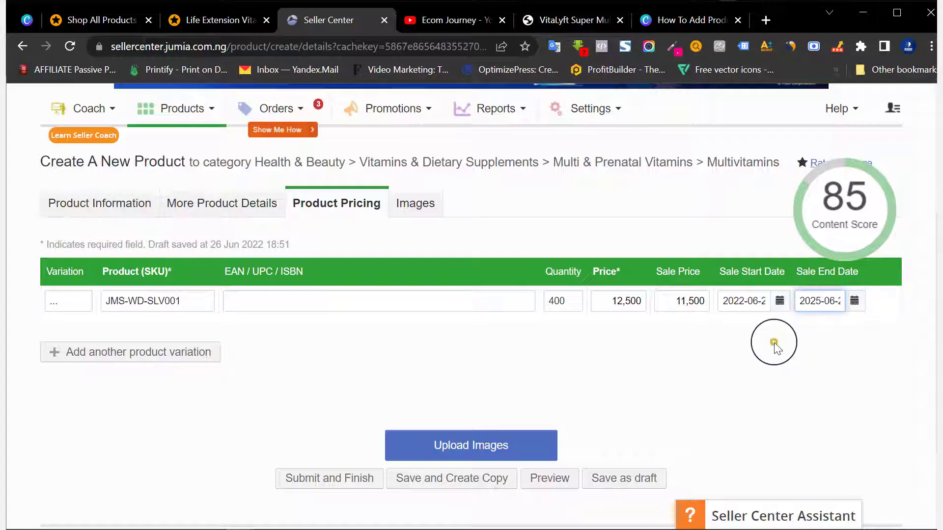
left_click(859, 301)
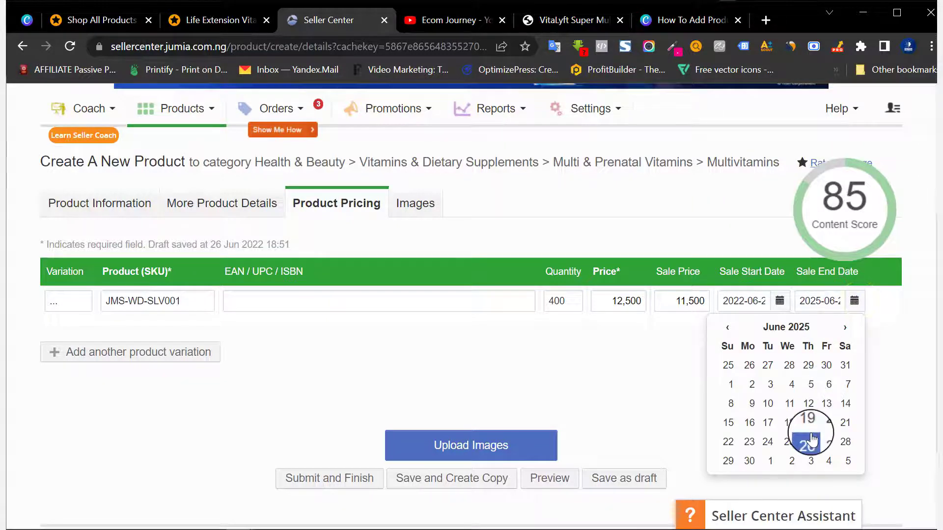
left_click(828, 442)
left_click(854, 302)
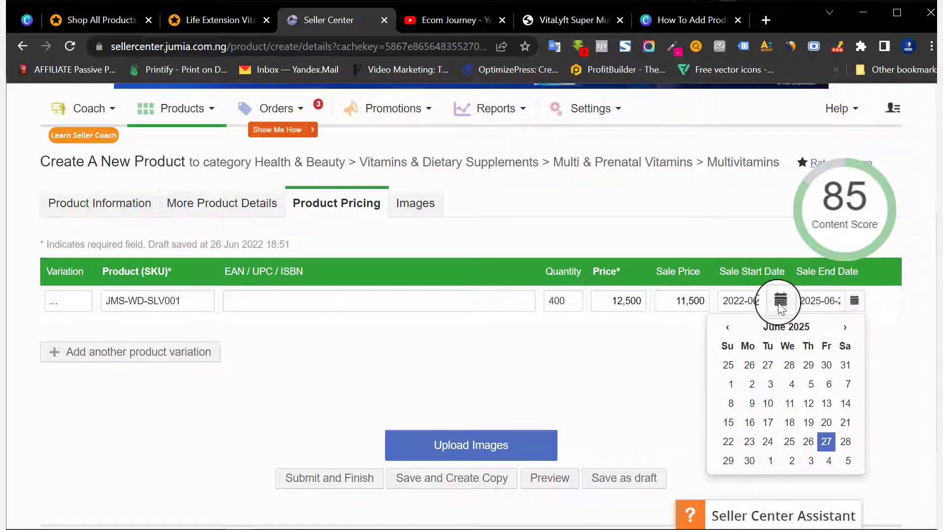
- Change the Sale End Date to 30 July 2022
left_click(815, 300)
key("BackSpace")
type("2")
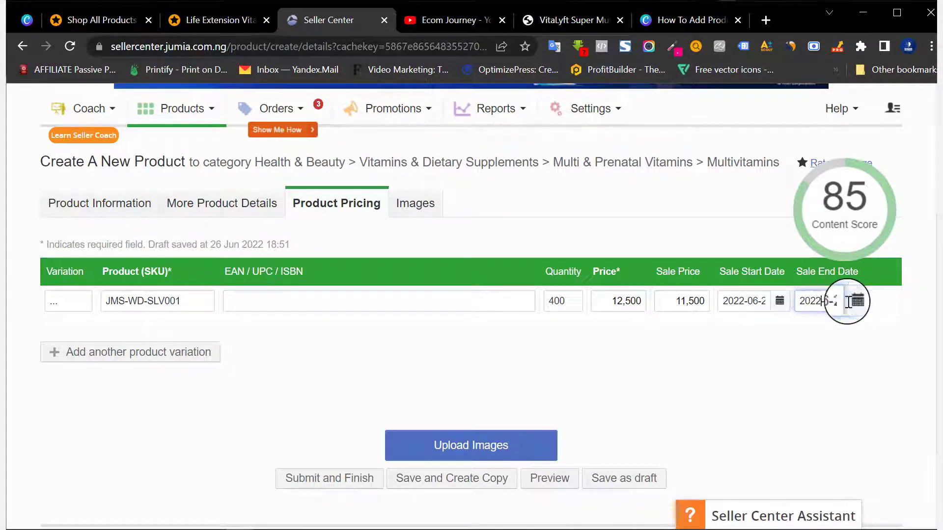
left_click(855, 301)
left_click(845, 327)
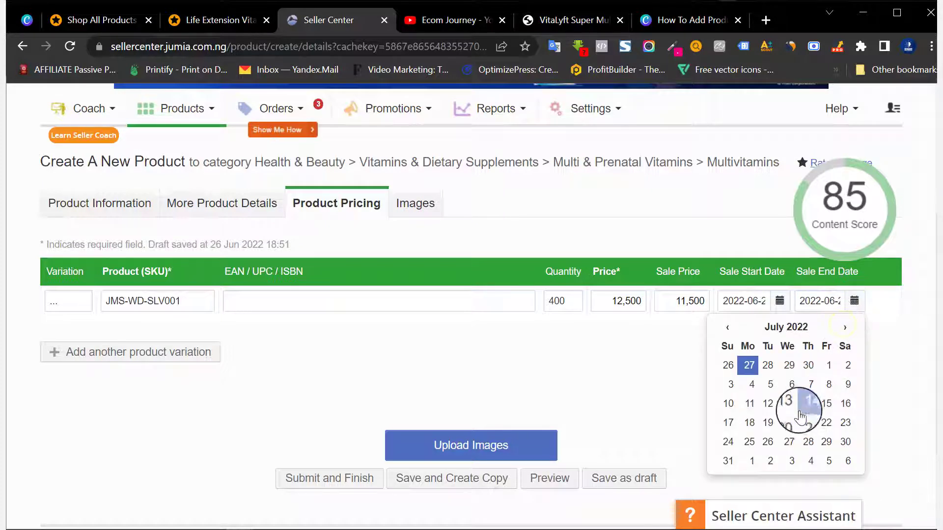
left_click(845, 442)
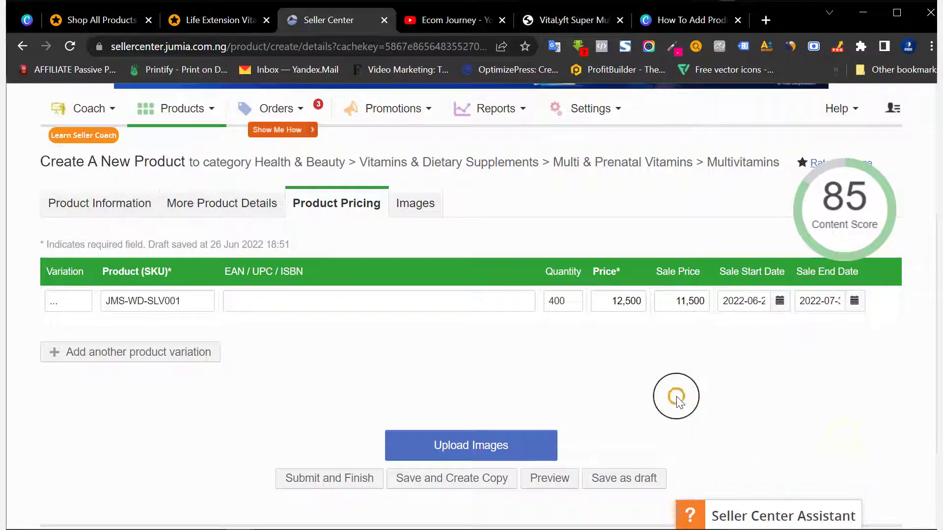
- Change the Price to 18,500 and compare it with the Sale Price and the Sale End Date
left_click(619, 302)
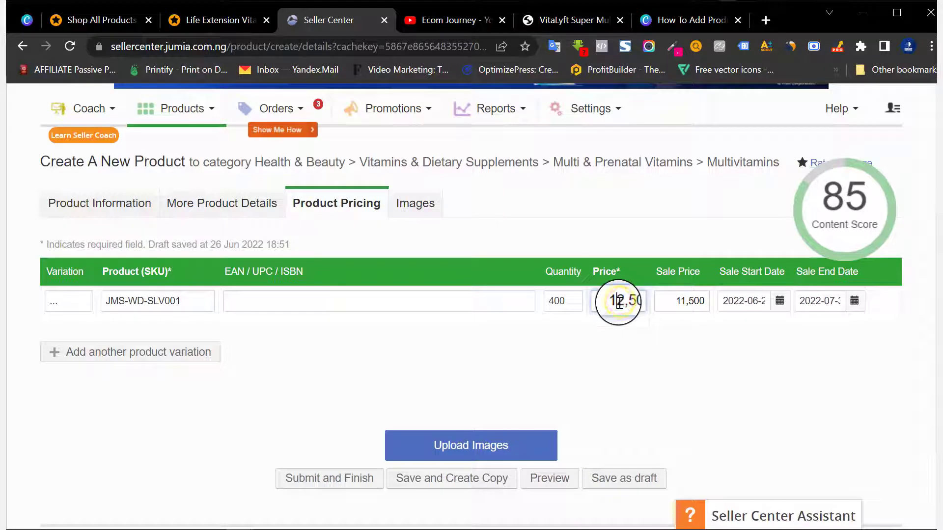
type("8")
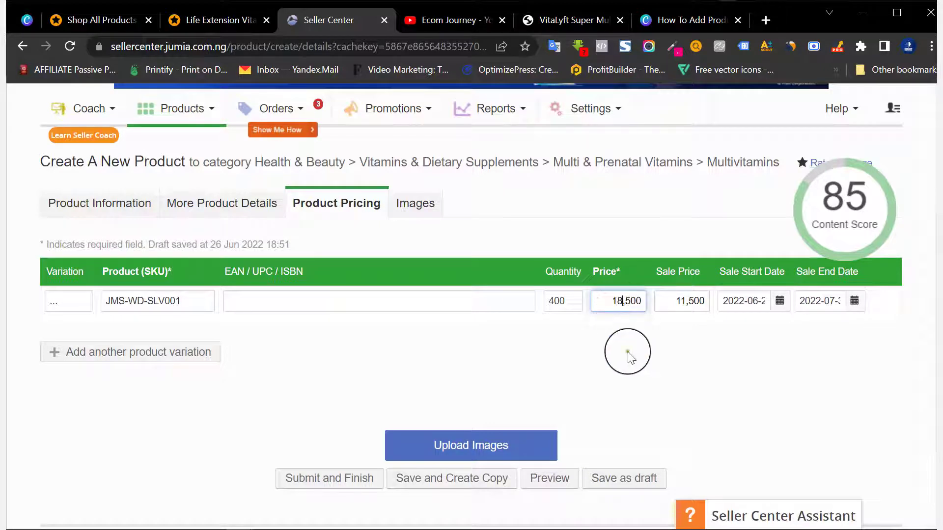
left_click_drag(815, 301, 838, 303)
left_click(824, 302)
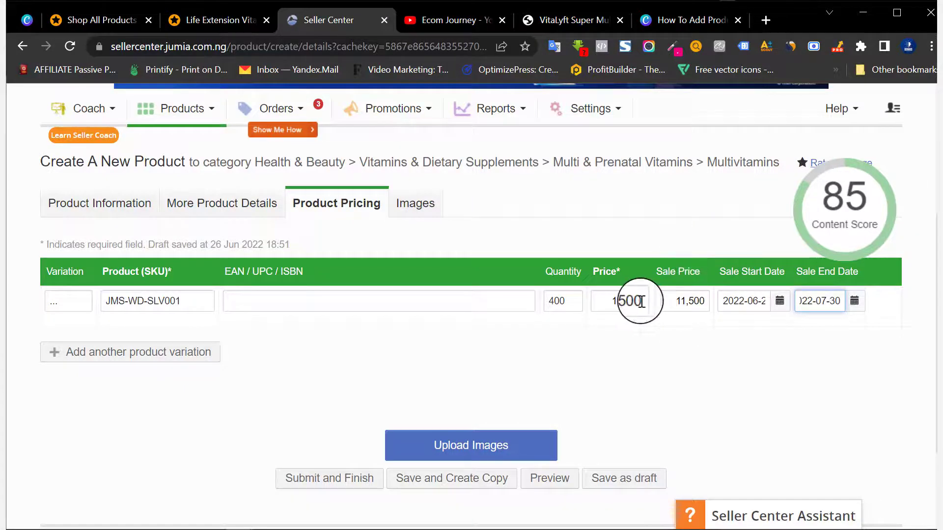
left_click_drag(641, 301, 610, 304)
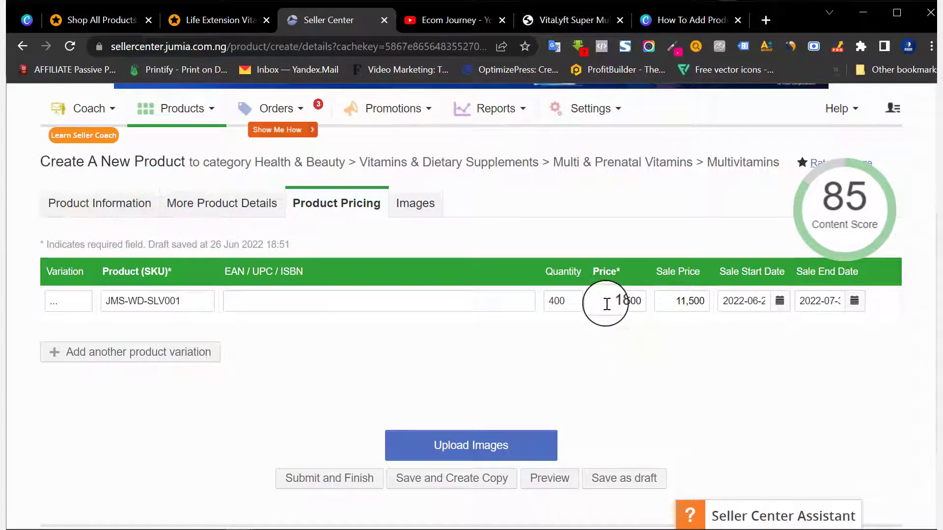
double_click(677, 301)
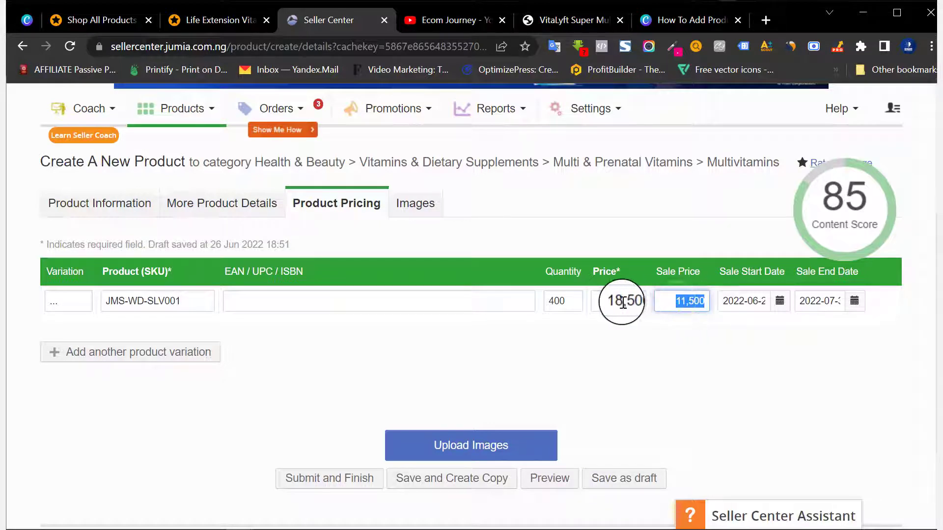
left_click_drag(616, 300, 641, 301)
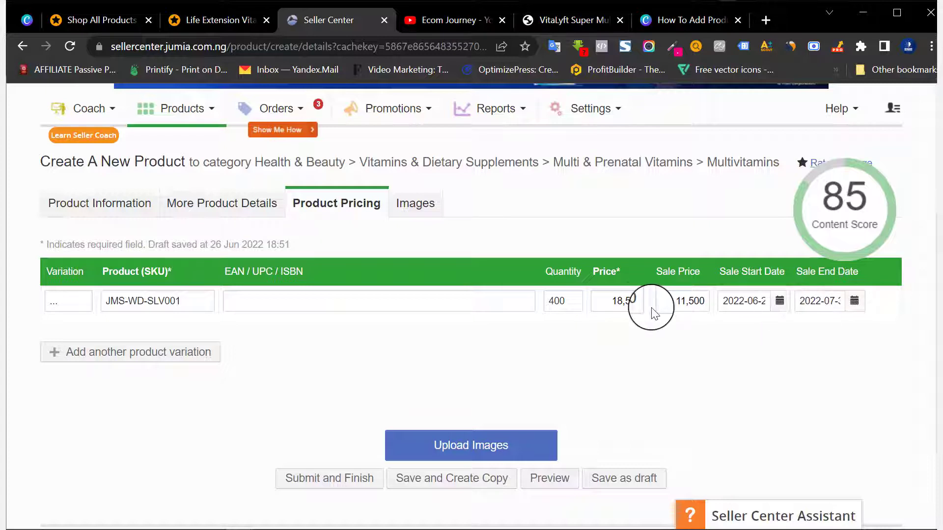
- Change the Sale End Date's year to 2025 and set the Price to 12,500
left_click(819, 301)
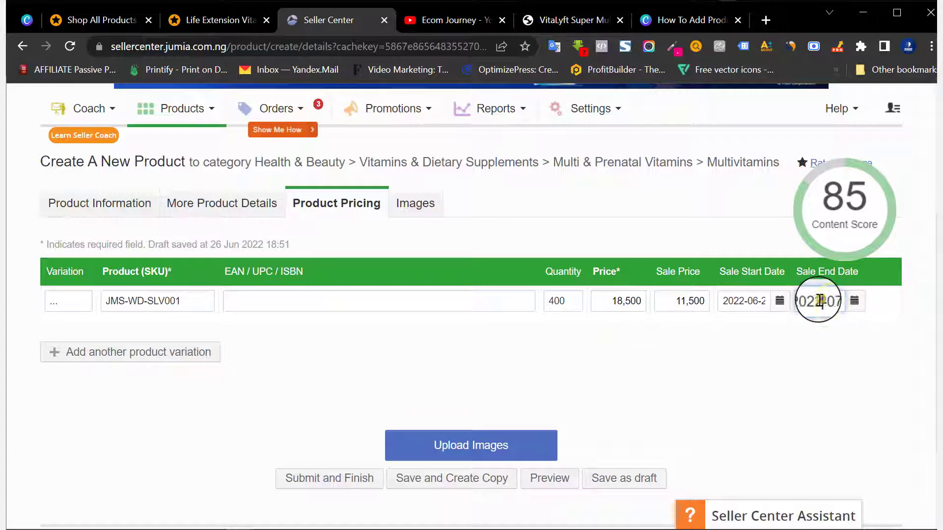
type("5")
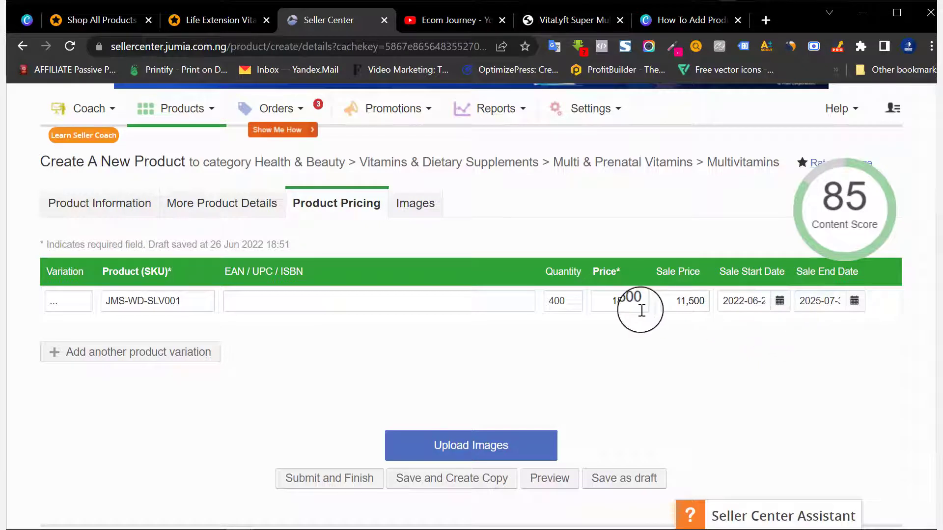
left_click(620, 306)
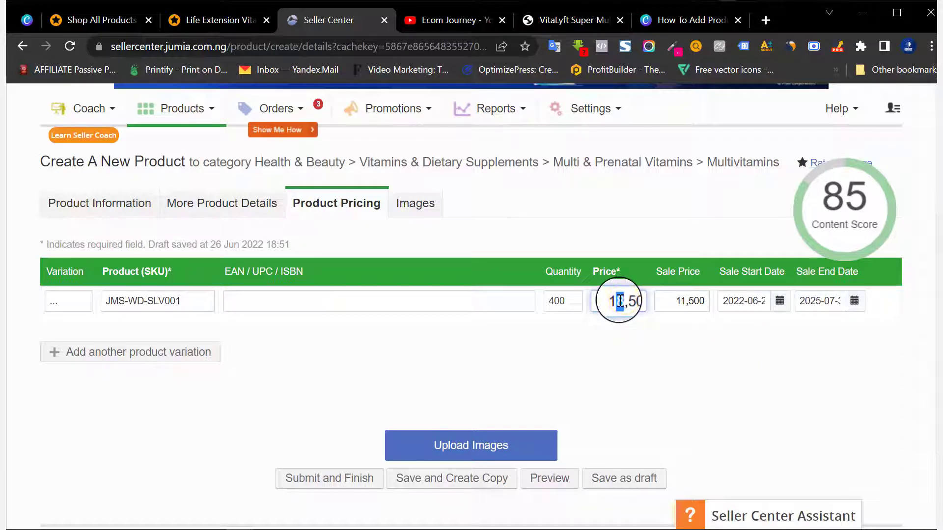
type("2")
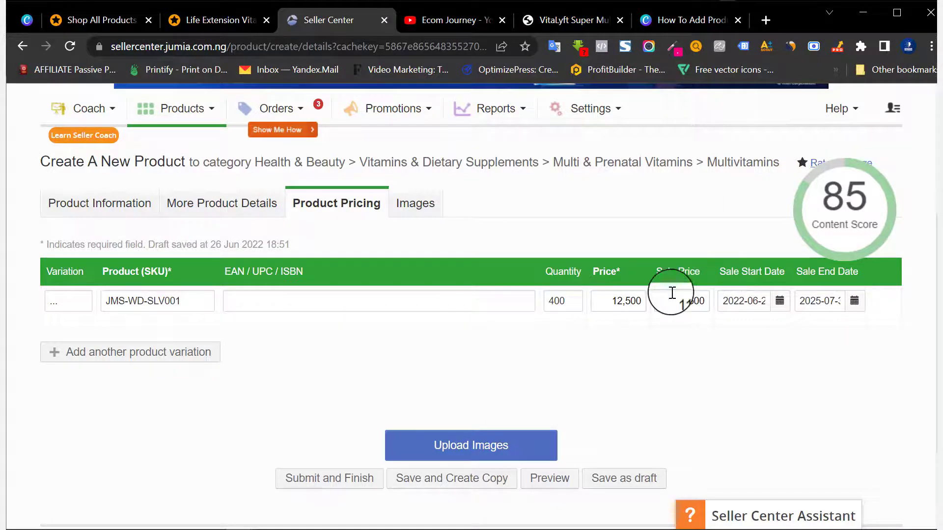
- Cut the value out of the Sale Price, compare with the regular Price, and paste 11,500 back into the Sale Price
left_click_drag(669, 297, 717, 303)
key("ctrl+c")
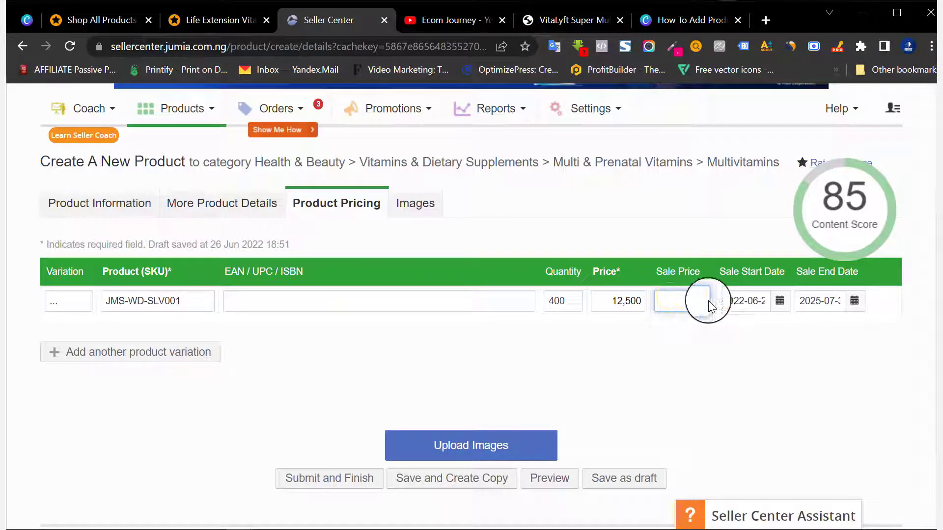
left_click_drag(609, 300, 653, 301)
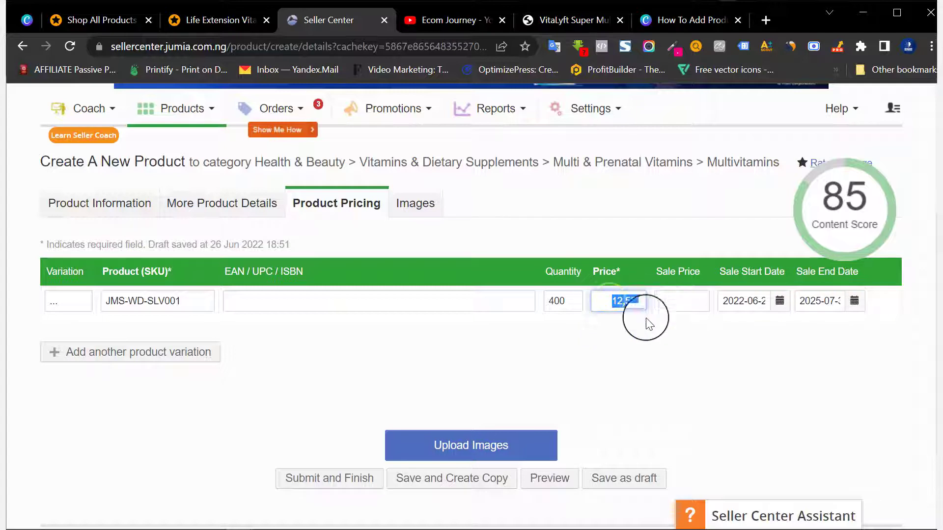
left_click(674, 305)
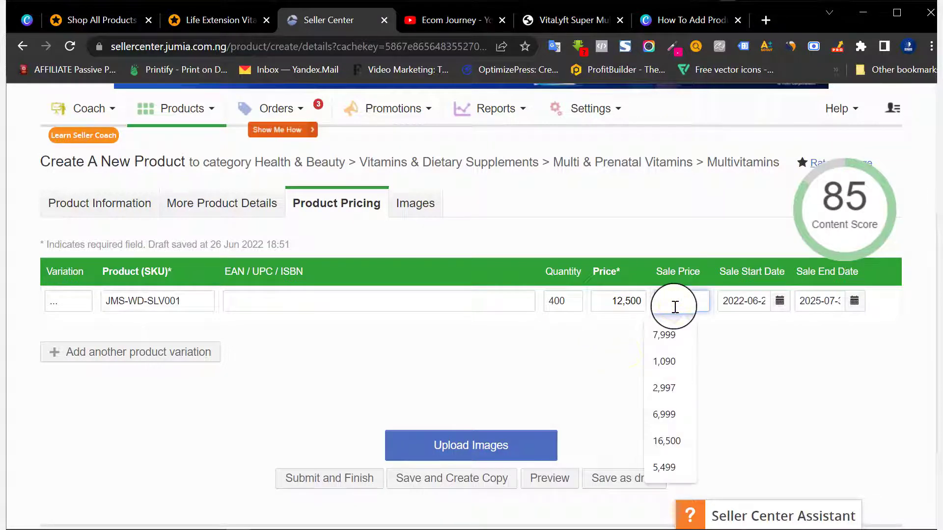
key("ctrl+v")
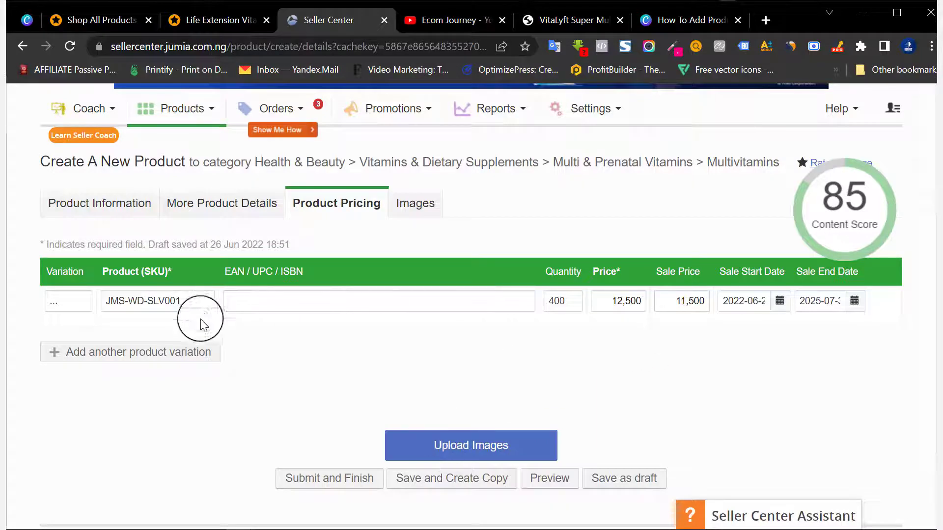
- Proceed to the product's image upload and bring the Main Image slot into view
left_click(470, 448)
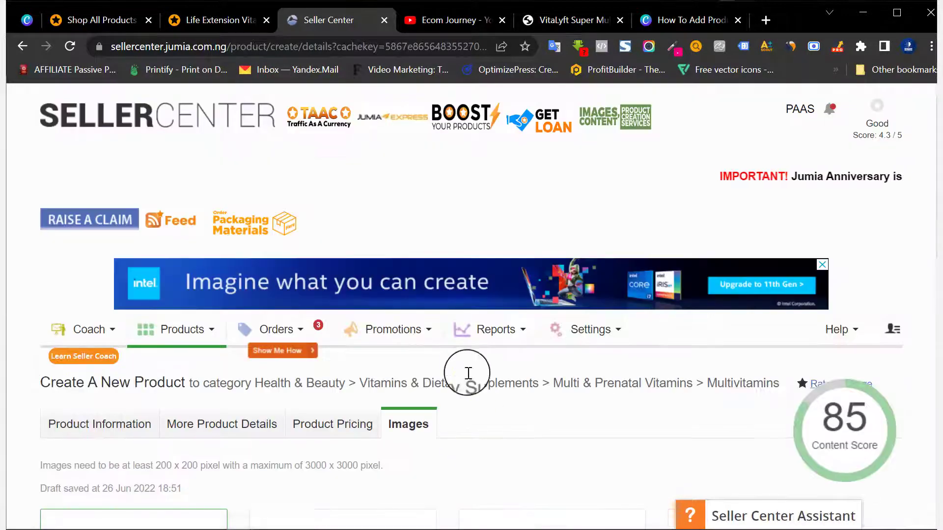
scroll(467, 368, "down", 6)
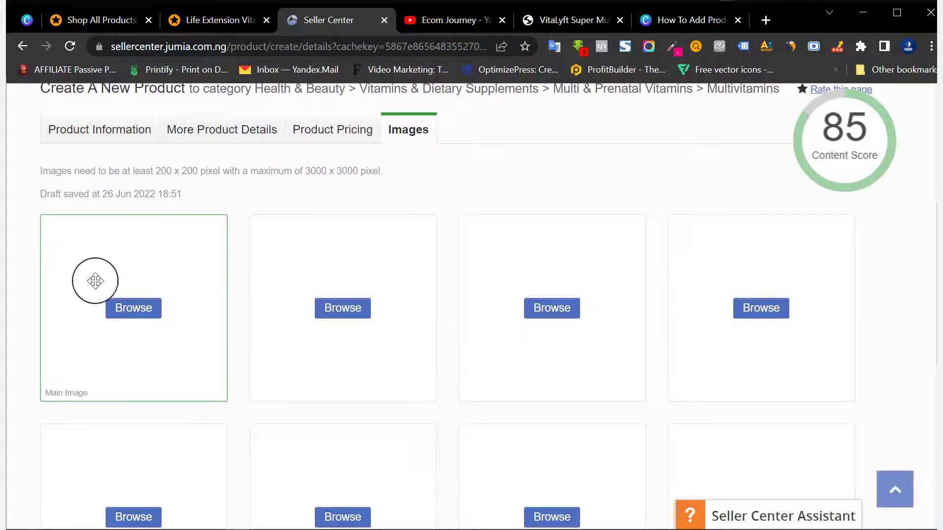
left_click(139, 308)
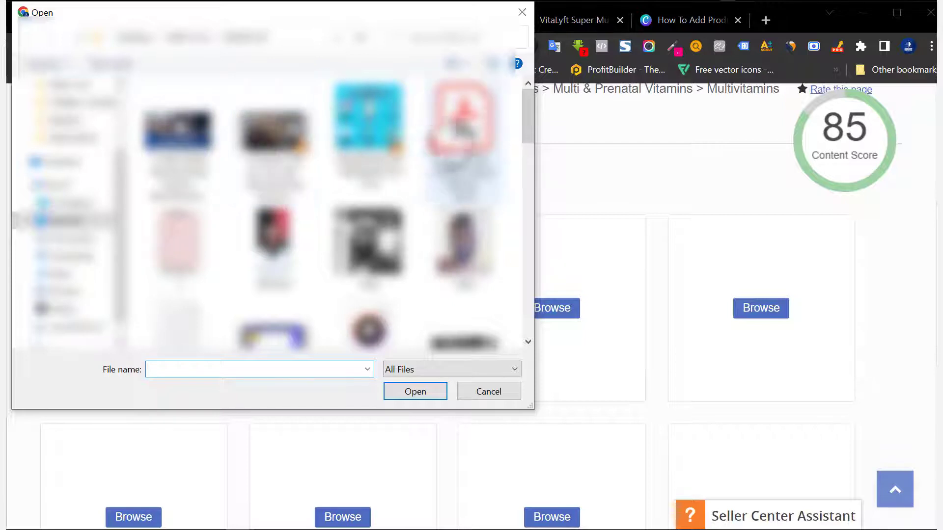
left_click(518, 107)
left_click_drag(525, 103, 526, 229)
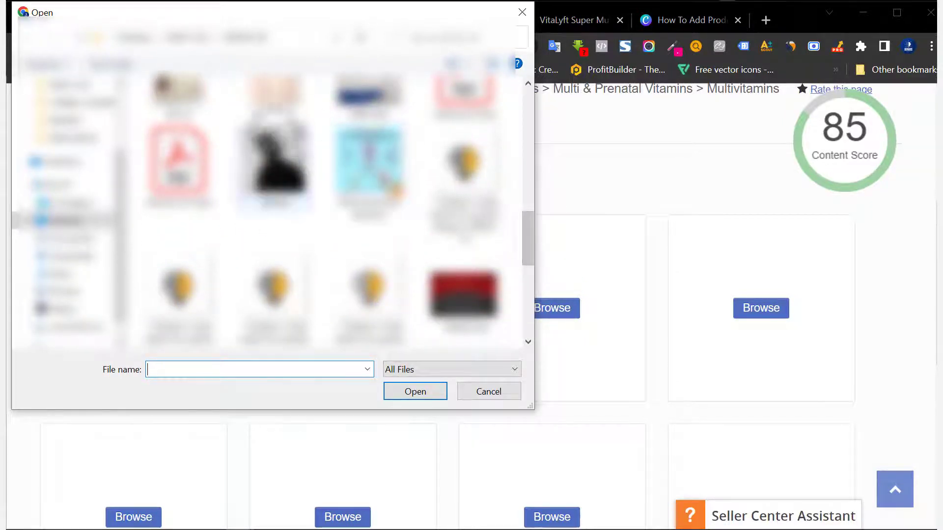
scroll(267, 212, "up", 3)
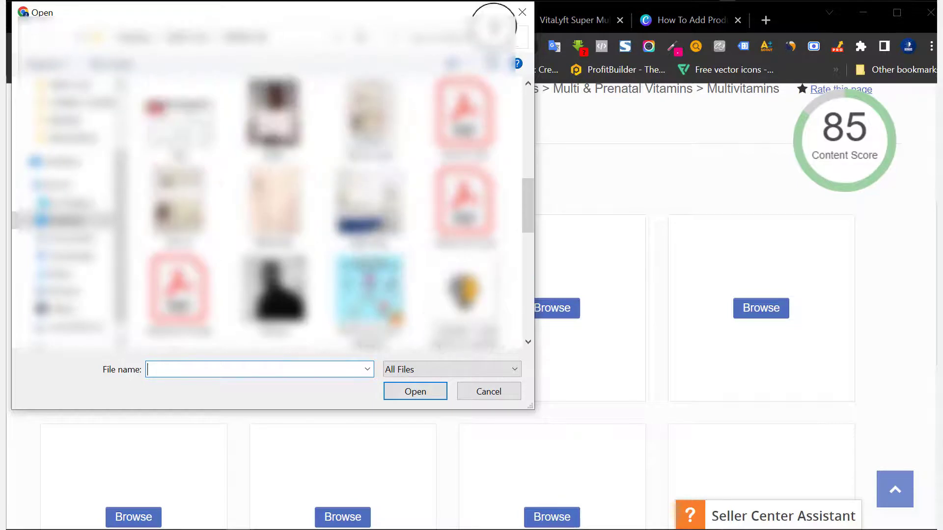
left_click(522, 13)
- Examine the product's image slots, the image size requirements and the options for submitting or saving the listing
scroll(585, 322, "down", 3)
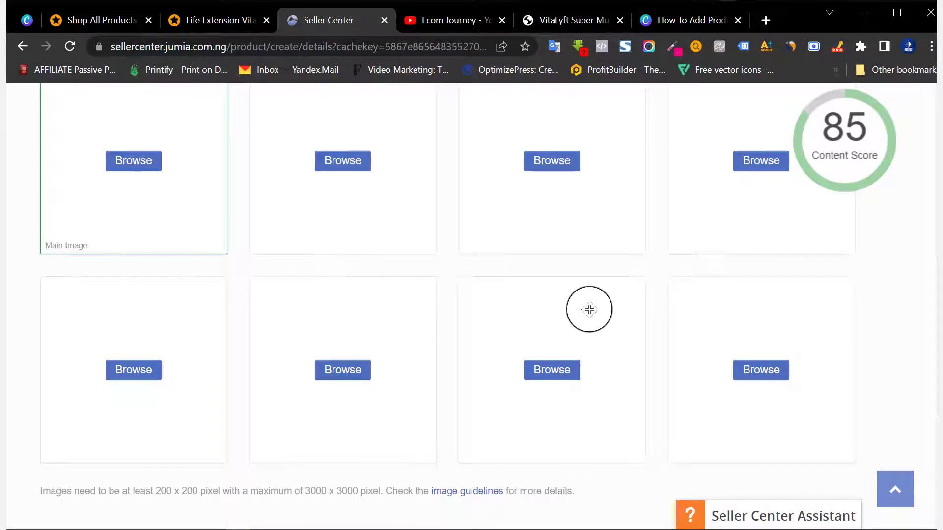
scroll(600, 295, "down", 5)
scroll(560, 122, "up", 10)
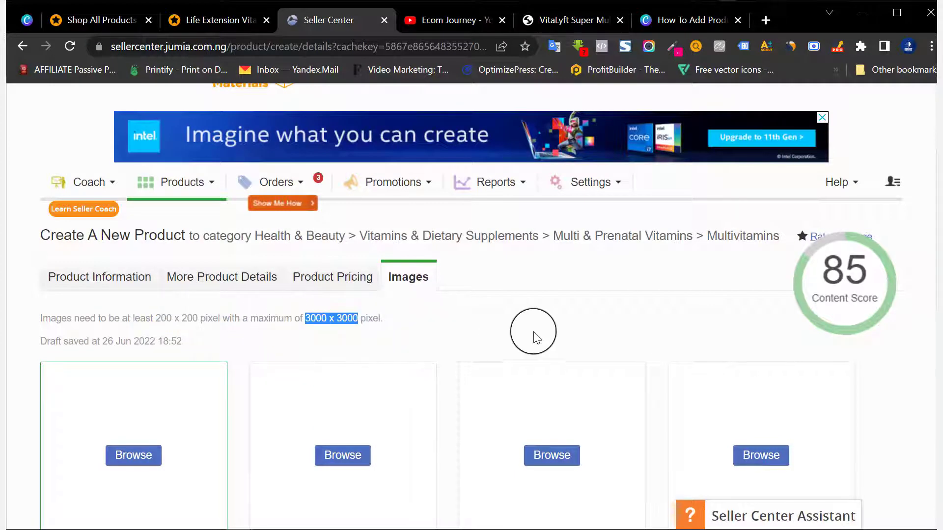
scroll(501, 337, "down", 1)
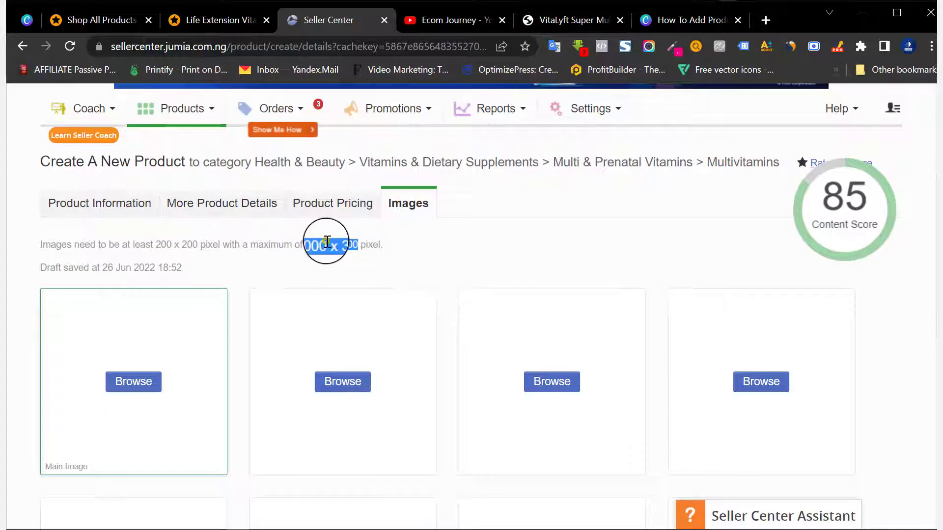
left_click(327, 241)
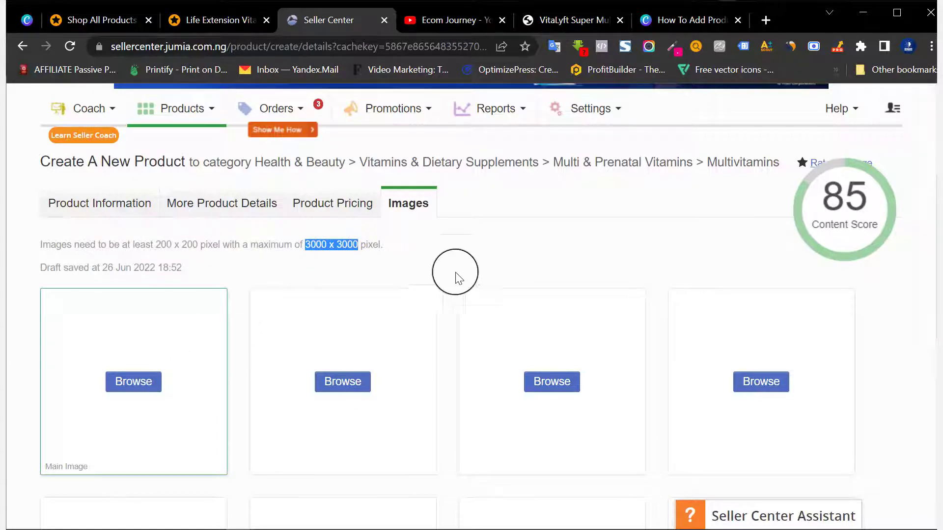
scroll(461, 255, "down", 10)
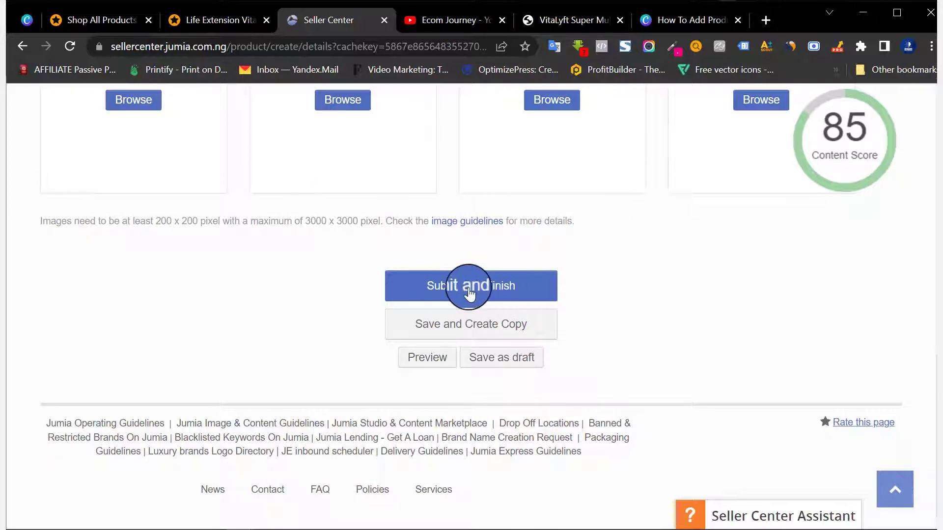
scroll(458, 217, "up", 10)
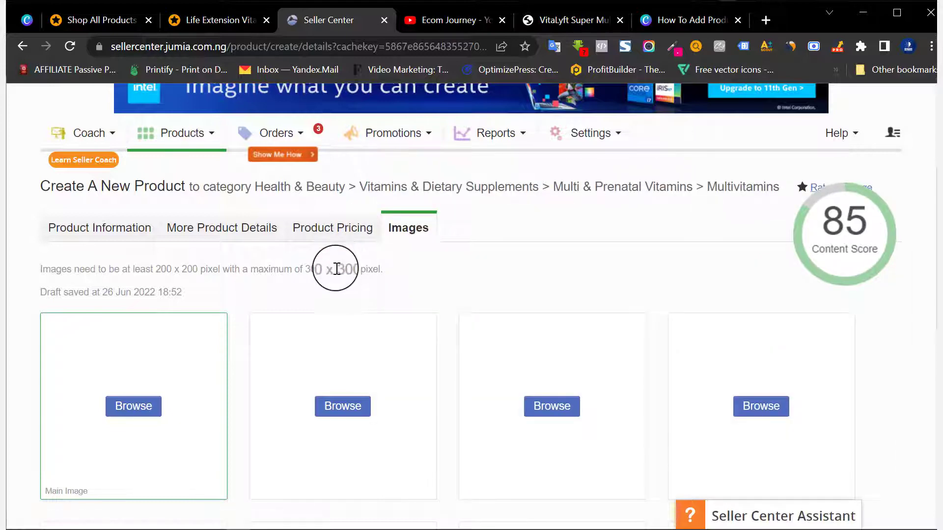
mouse_move(842, 221)
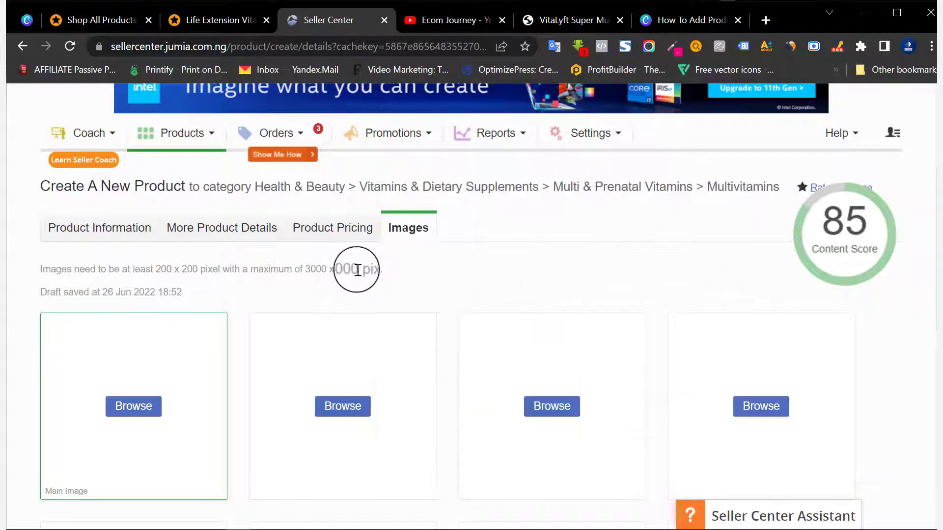
- Review the product's basic information, including its name, brand and primary category, and inspect the content score breakdown
left_click(80, 225)
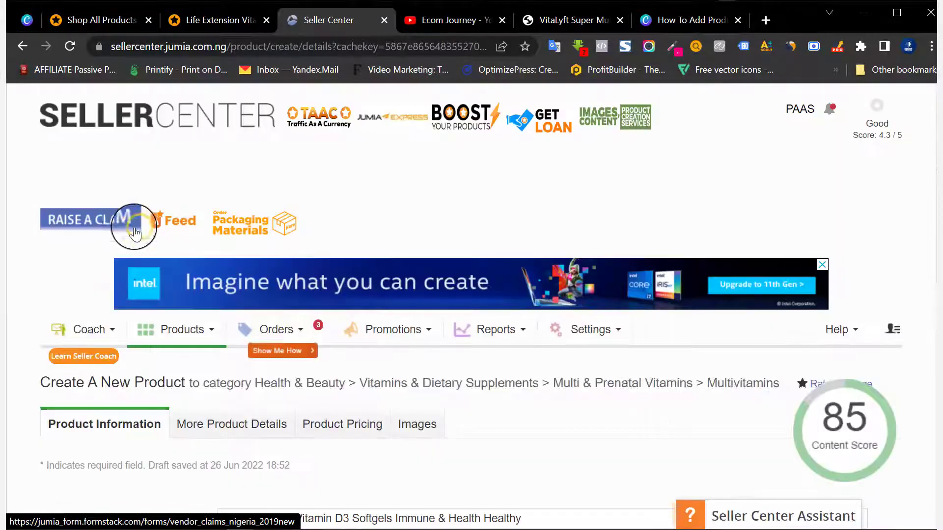
scroll(168, 210, "down", 3)
left_click(189, 119)
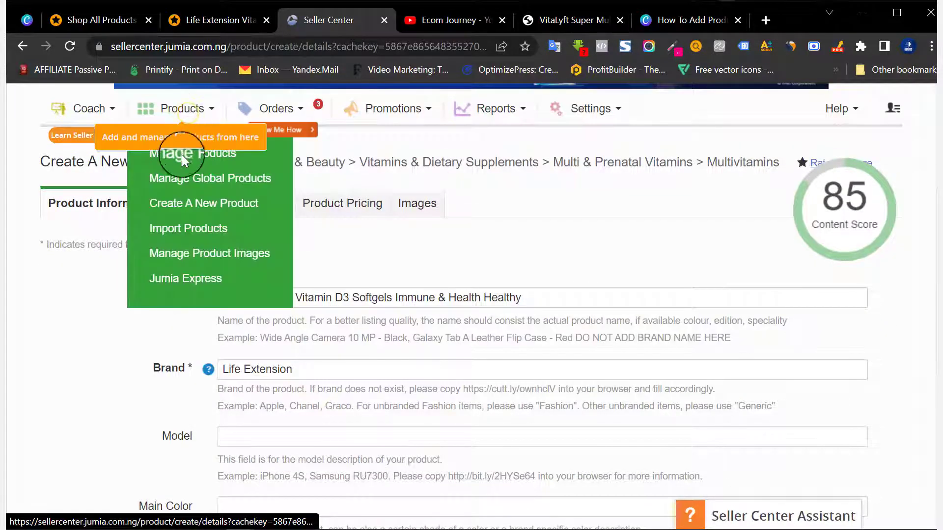
left_click(180, 204)
scroll(260, 260, "down", 4)
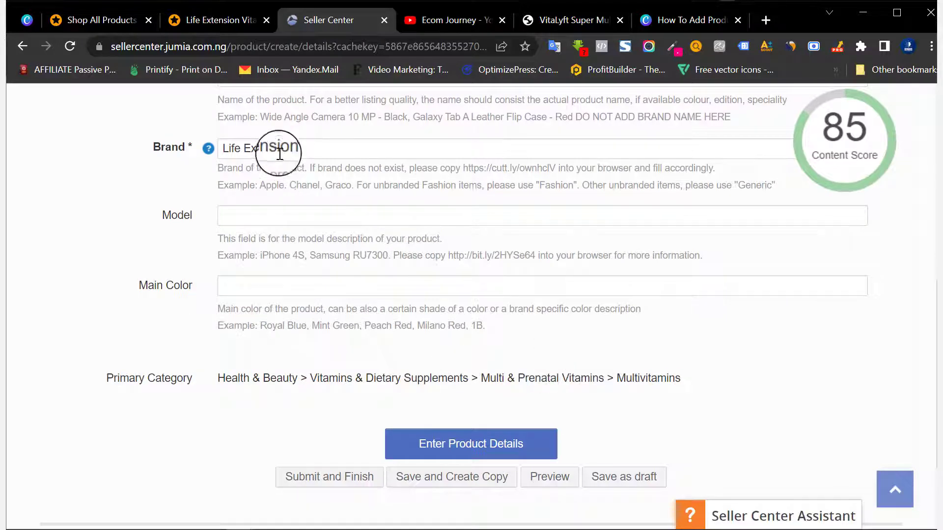
scroll(273, 147, "up", 2)
left_click_drag(221, 150, 564, 143)
left_click(797, 115)
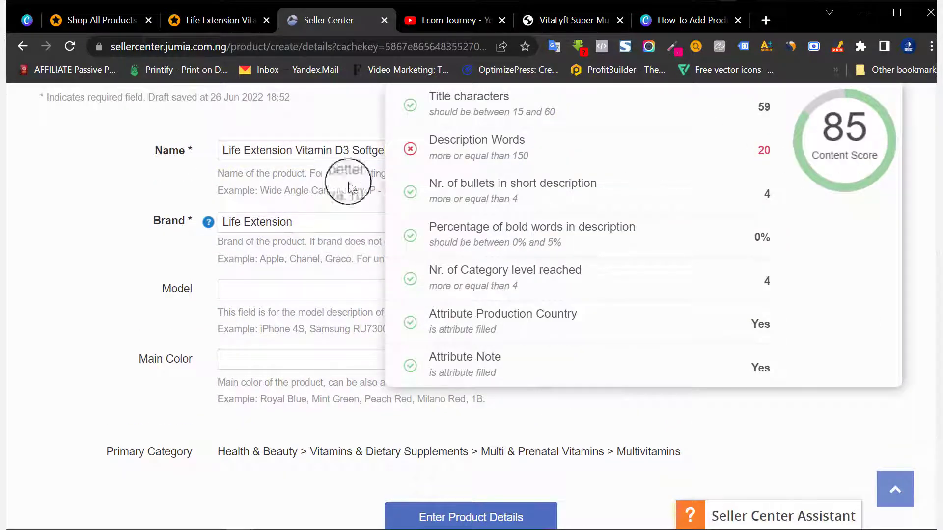
scroll(294, 130, "down", 3)
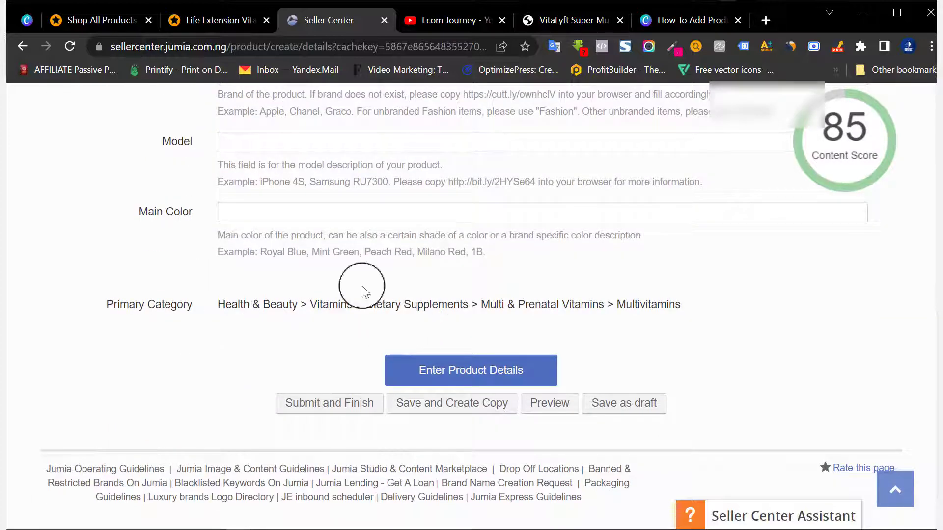
scroll(363, 292, "up", 3)
scroll(320, 267, "down", 4)
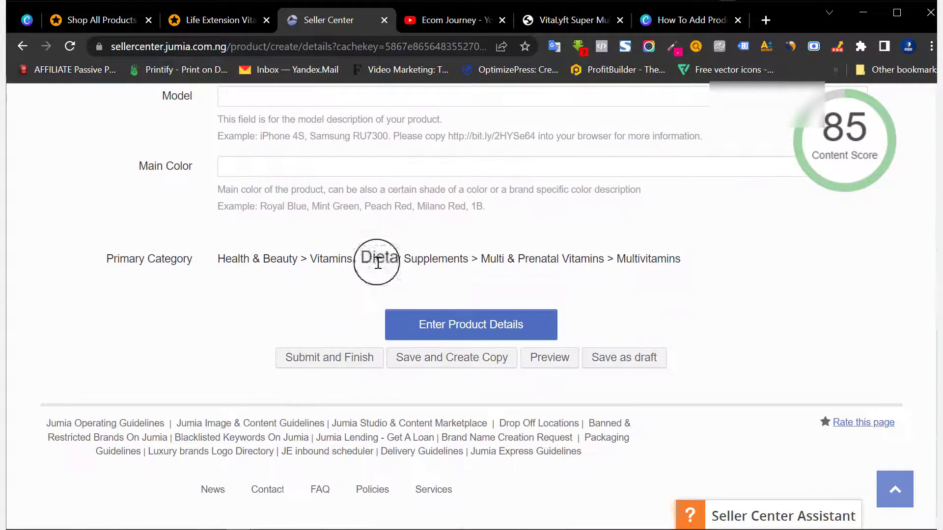
- Go through the new product's additional details and pricing once more and return to its basic product information
left_click(452, 334)
scroll(459, 330, "down", 8)
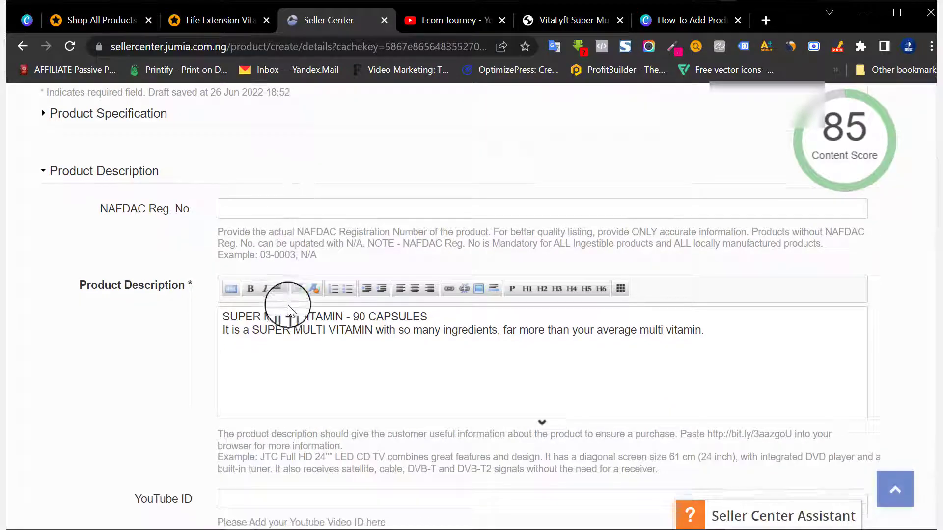
scroll(288, 305, "down", 15)
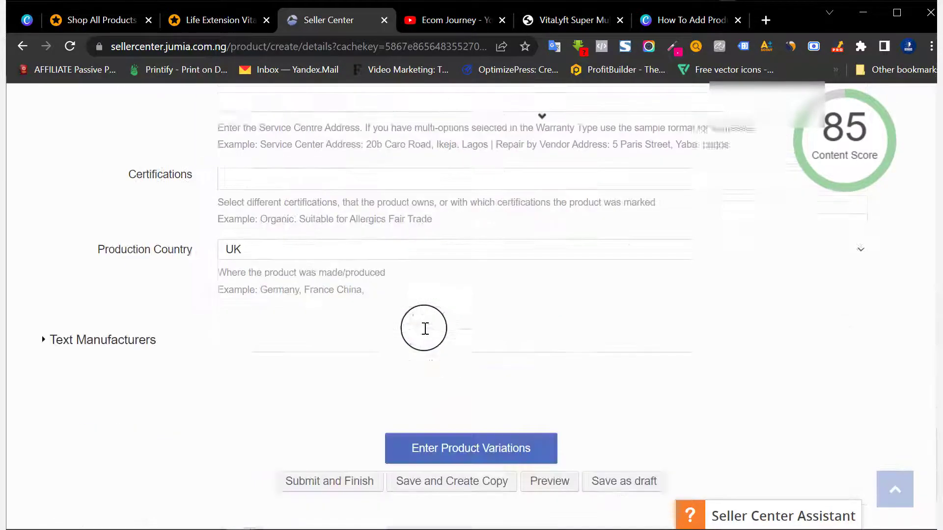
scroll(425, 329, "down", 2)
left_click(458, 343)
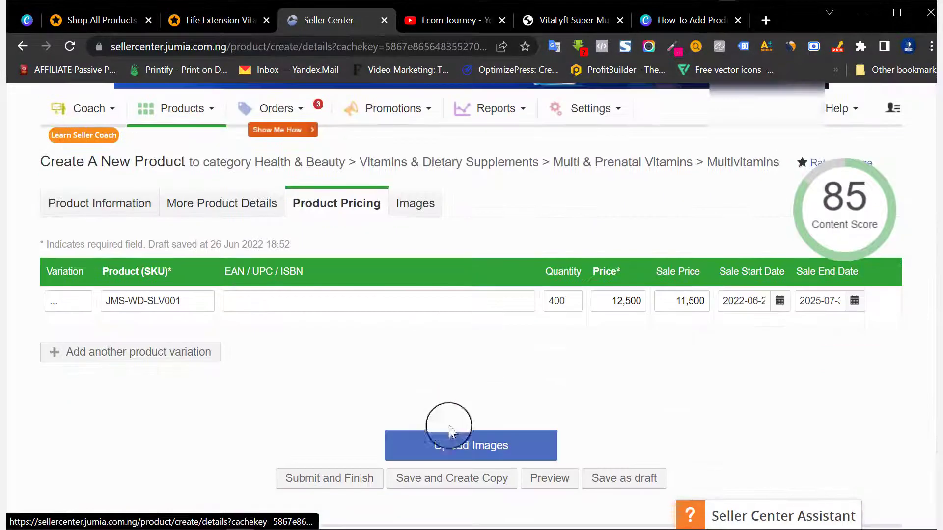
left_click(421, 202)
scroll(391, 282, "down", 1)
left_click(336, 351)
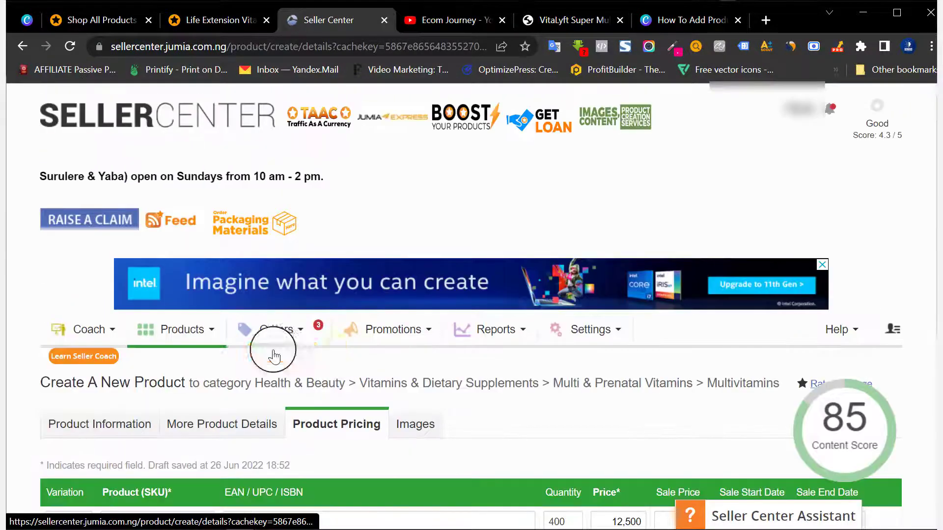
left_click(252, 362)
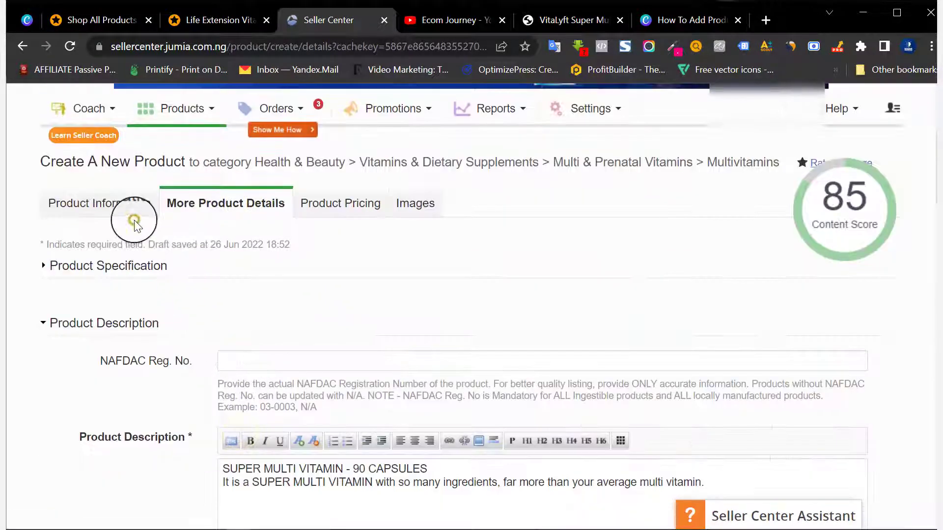
left_click(126, 204)
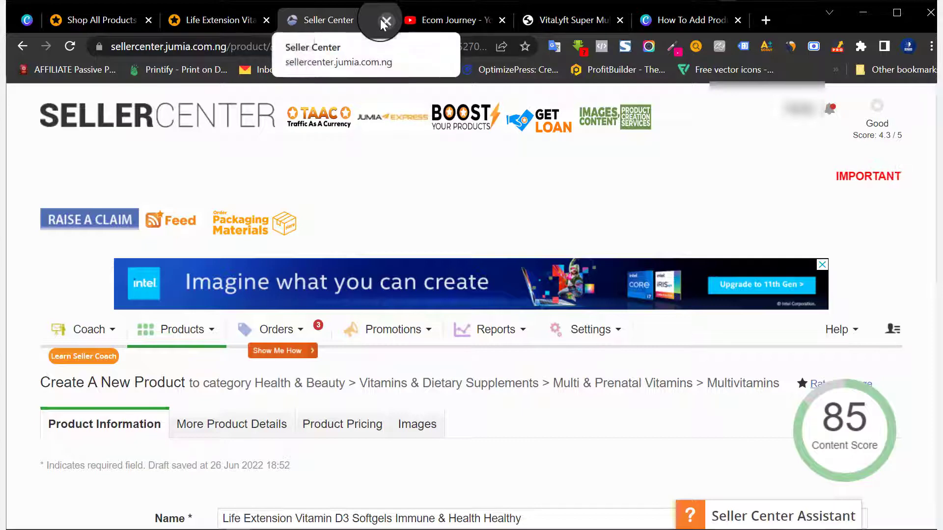
- Look over the Jumia multivitamin catalog and start selling the same product from the Life Extension Vitamin D3 listing
left_click(119, 20)
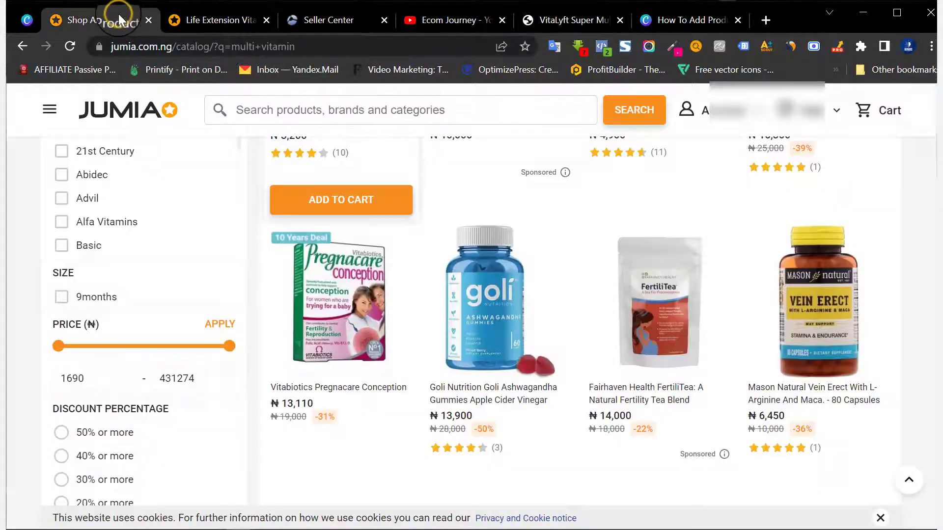
scroll(375, 172, "down", 8)
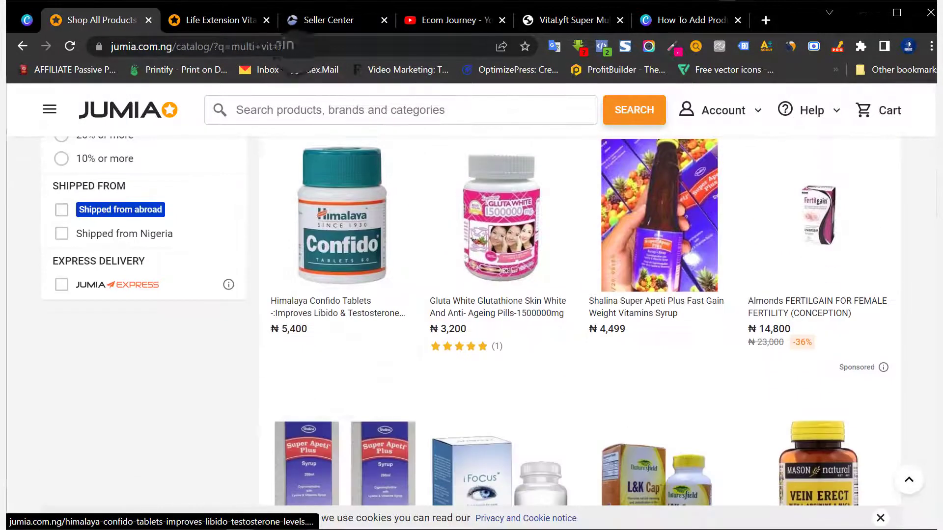
left_click(229, 19)
scroll(322, 204, "up", 10)
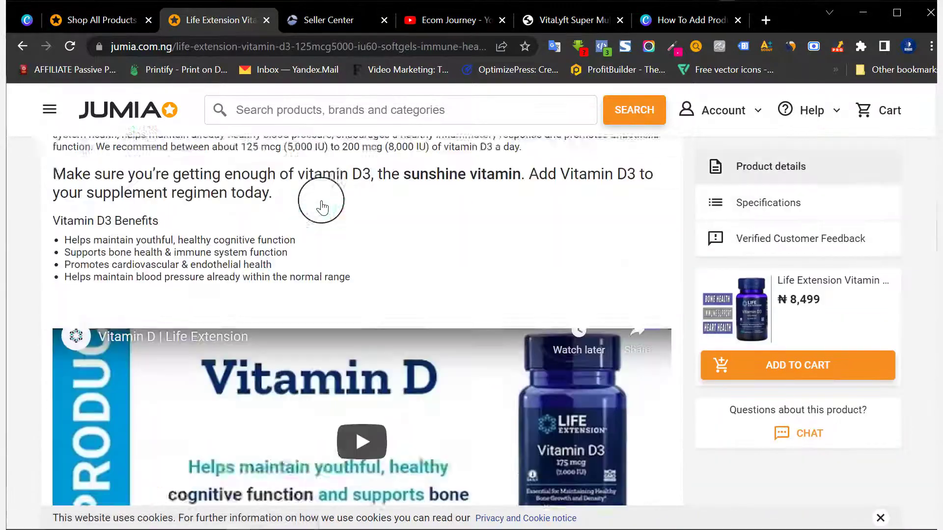
scroll(322, 206, "up", 15)
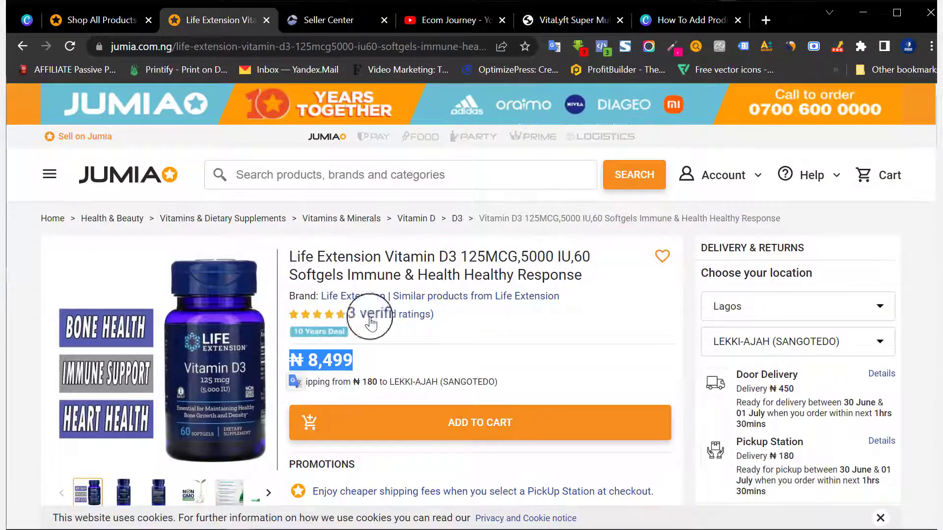
scroll(371, 322, "down", 11)
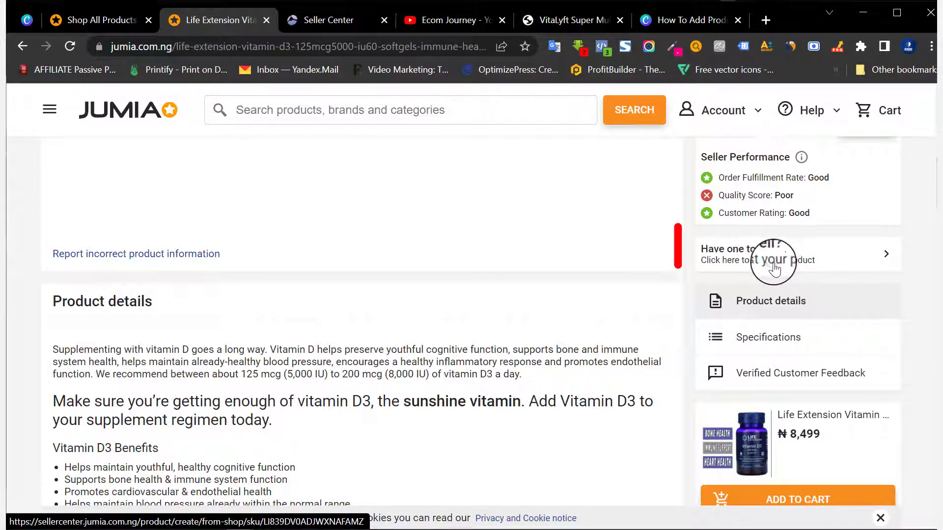
left_click(800, 253)
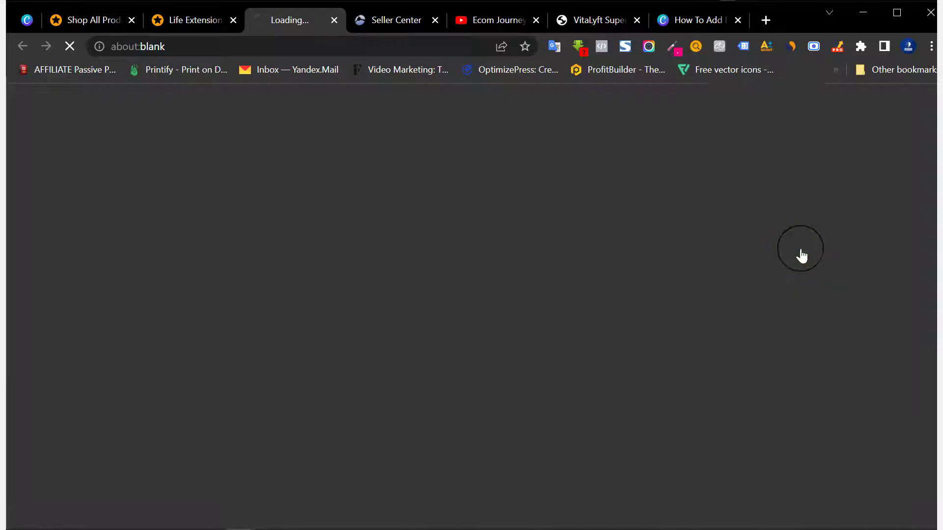
- Close the earlier multivitamin product form, leaving without saving, and switch to the product form created from the shop listing
left_click(435, 20)
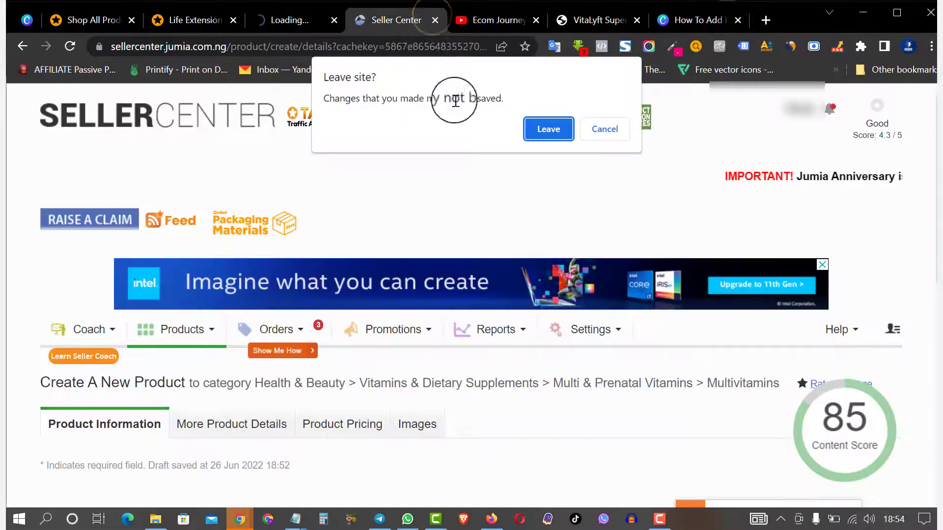
left_click(540, 128)
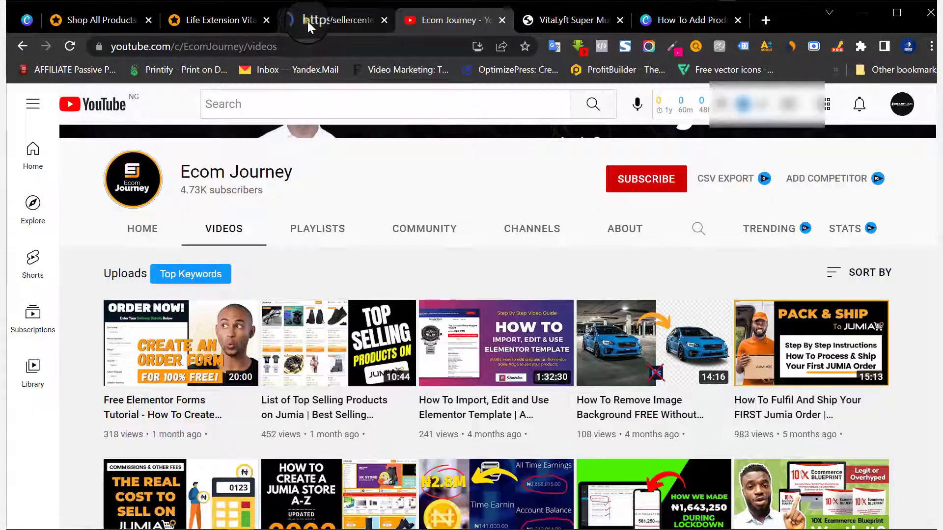
left_click(307, 22)
left_click(386, 113)
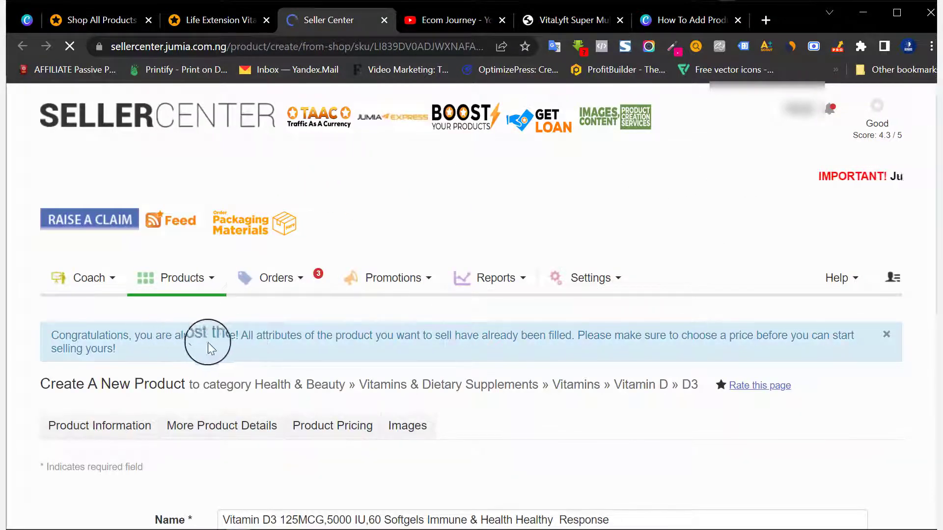
- Examine the pricing fields, the prefilled product information and the Primary Category of the product created from the shop listing
scroll(320, 332, "down", 5)
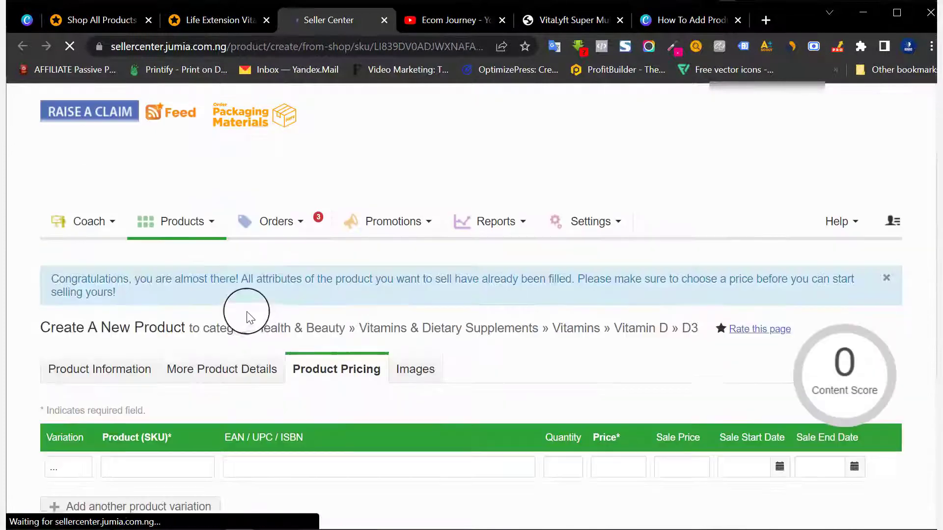
scroll(249, 314, "down", 5)
scroll(344, 250, "up", 3)
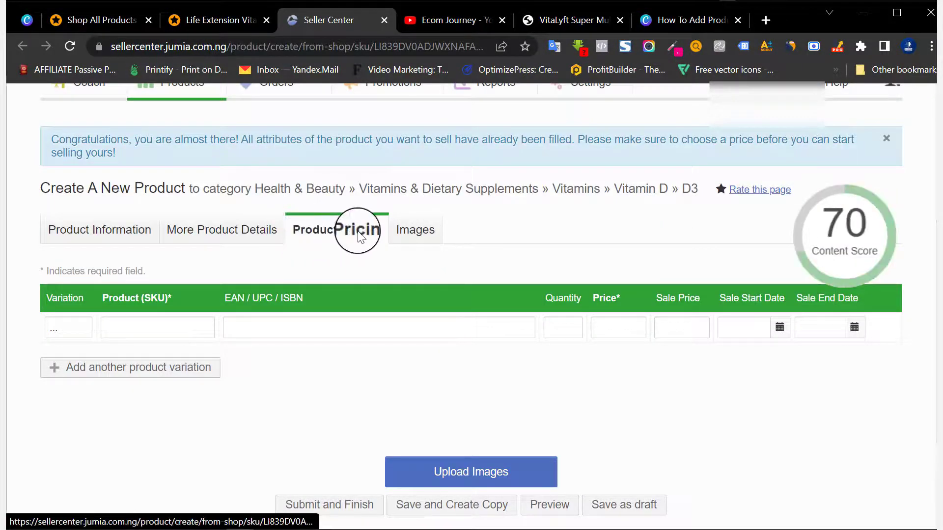
left_click(119, 235)
scroll(119, 244, "down", 10)
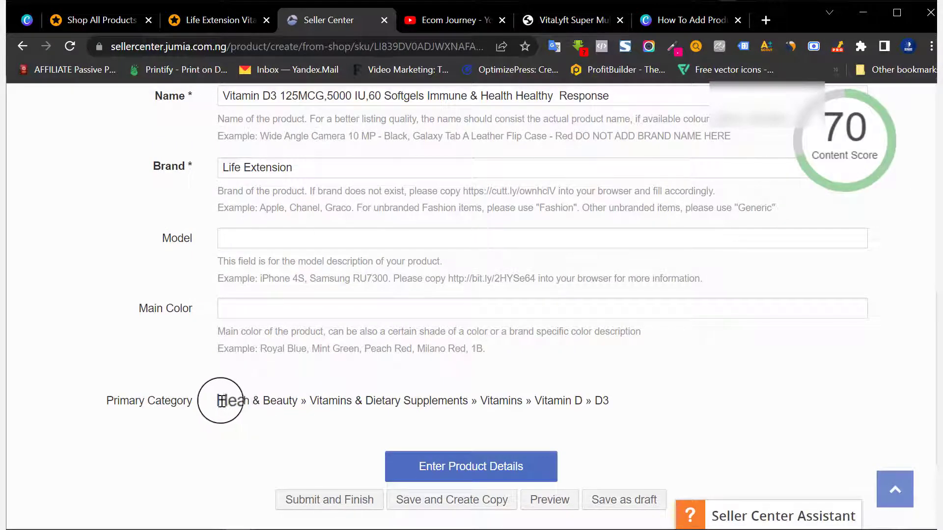
left_click_drag(221, 400, 600, 397)
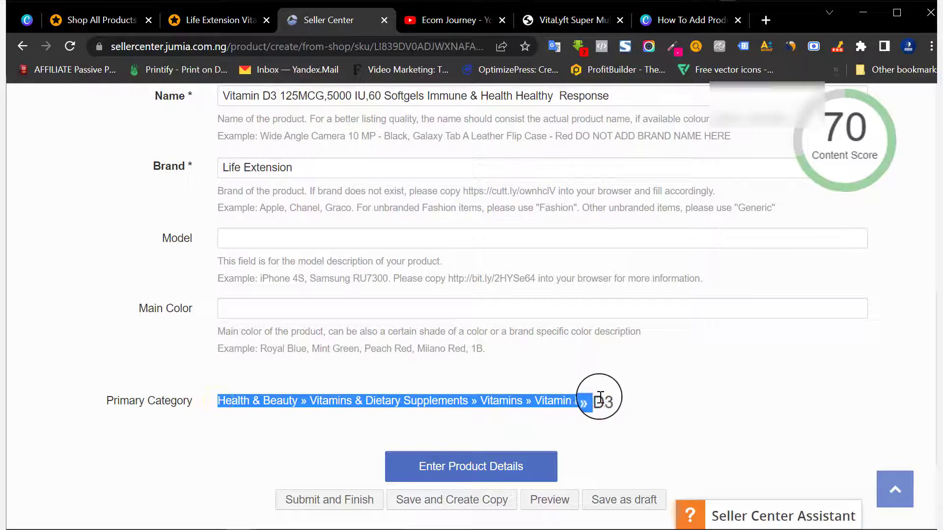
- Shorten the product name to "Vitamin D3 60 Softgels Immune & Health Healthy" and check the title requirement in the content score
left_click(624, 405)
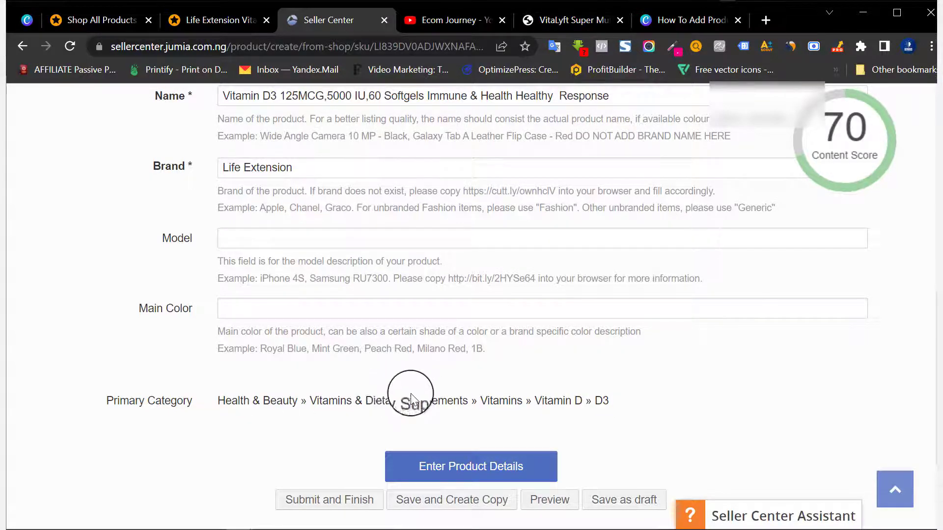
scroll(383, 369, "up", 3)
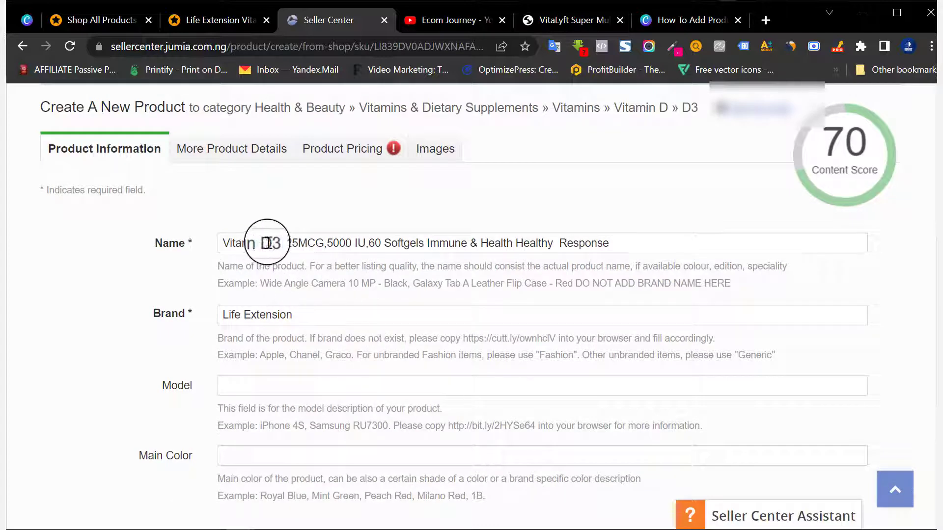
left_click_drag(280, 243, 369, 241)
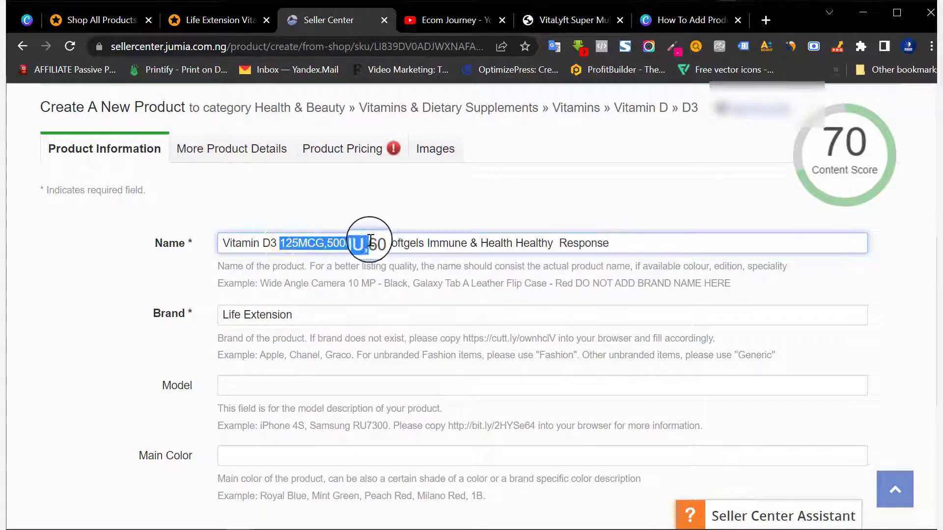
key("BackSpace")
mouse_move(827, 161)
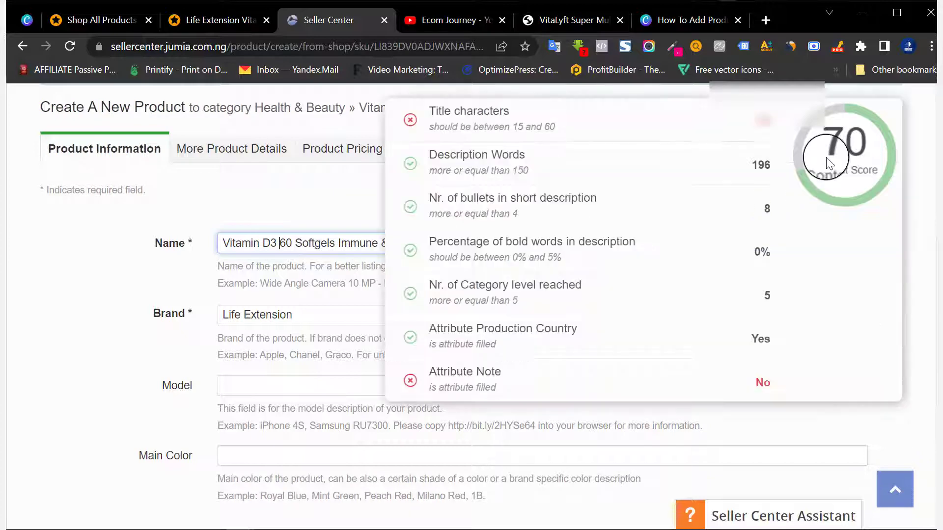
left_click(311, 244)
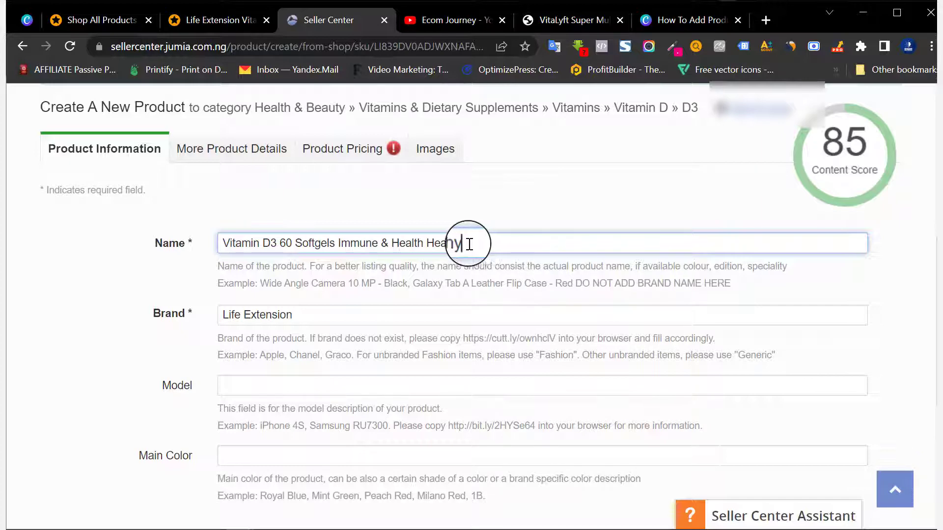
- Continue to the additional product details and set the Product Line to "My Store Name"
scroll(267, 295, "down", 5)
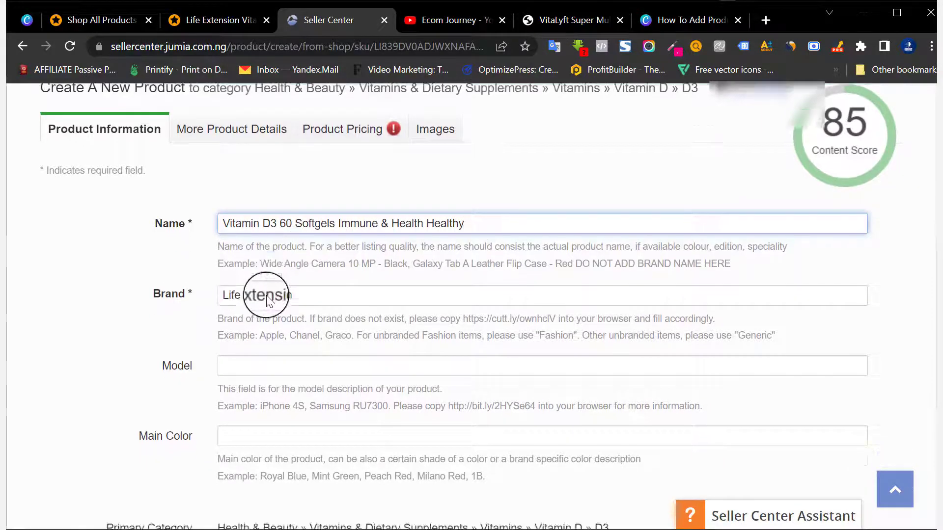
left_click(479, 388)
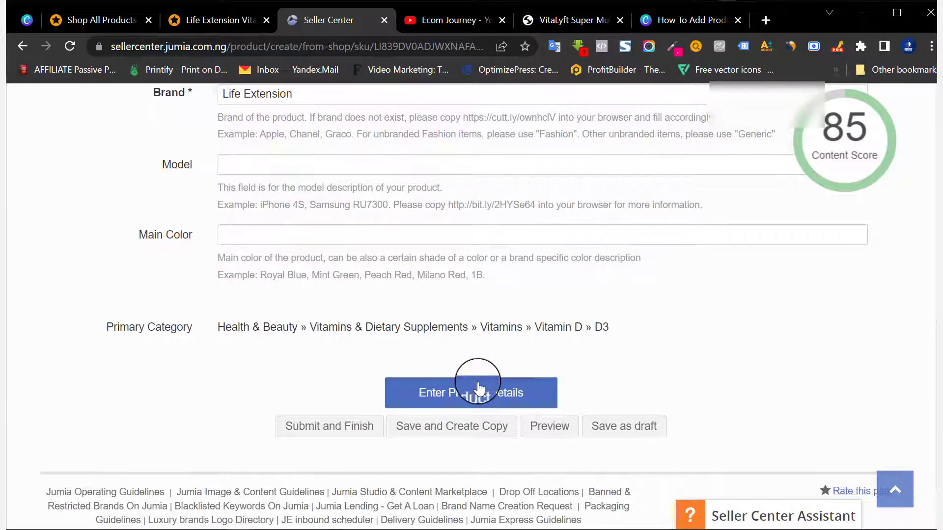
scroll(411, 324, "down", 8)
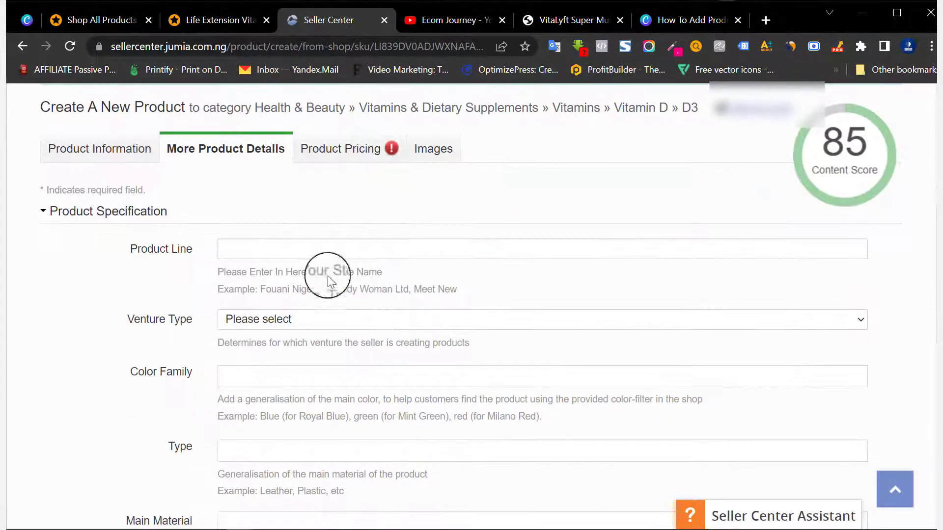
left_click(266, 244)
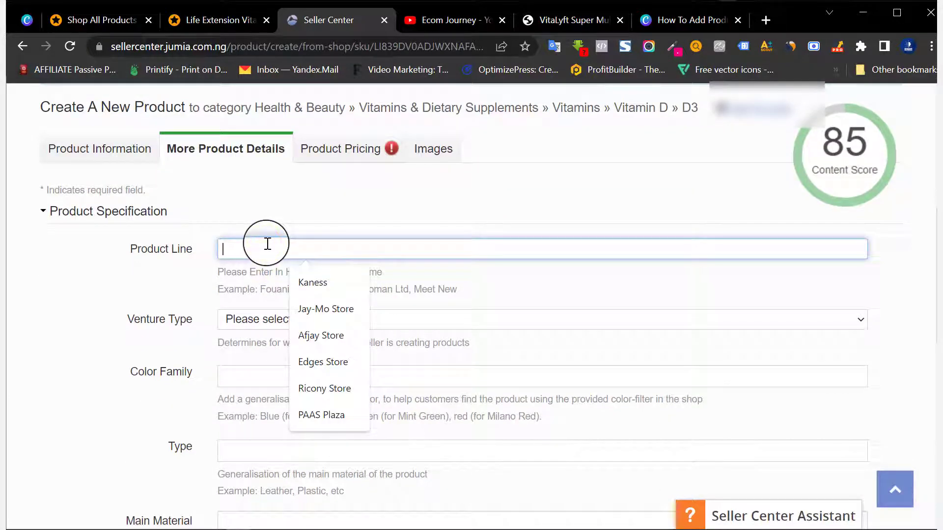
type("My Store Name")
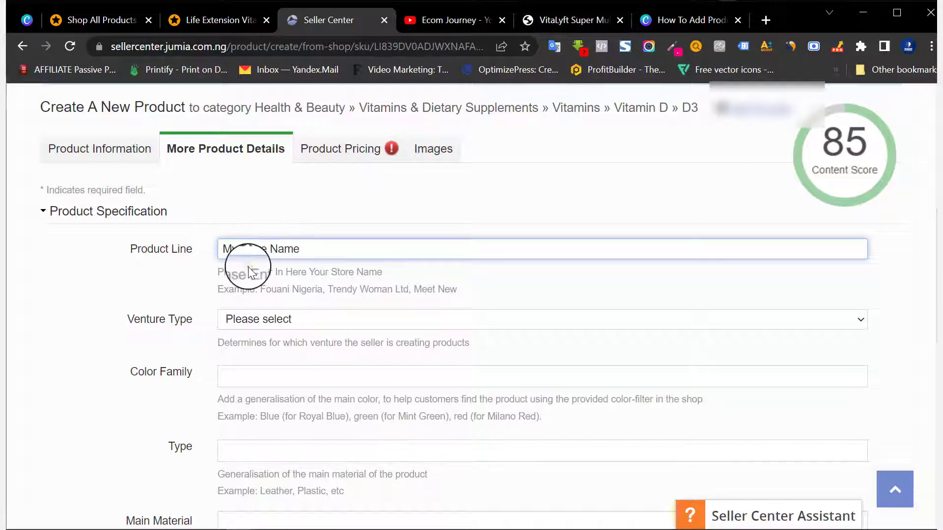
left_click(248, 271)
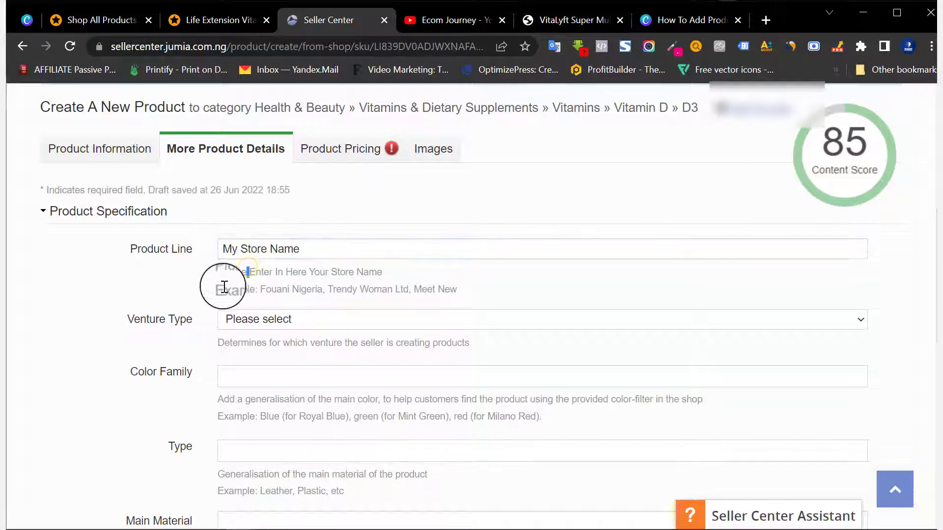
- Set the Venture Type to Jumia Mall and collapse the Product Specification section
left_click(257, 314)
left_click(255, 364)
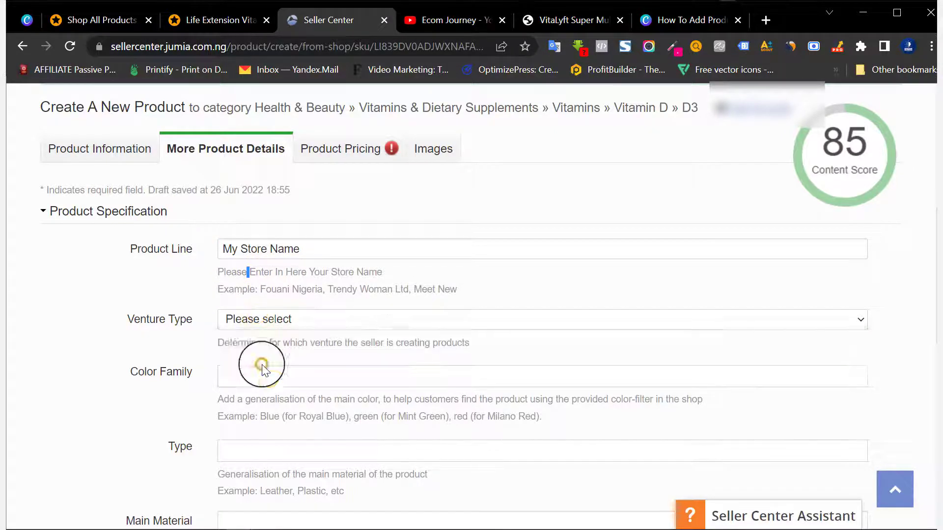
scroll(300, 333, "down", 5)
scroll(265, 246, "up", 3)
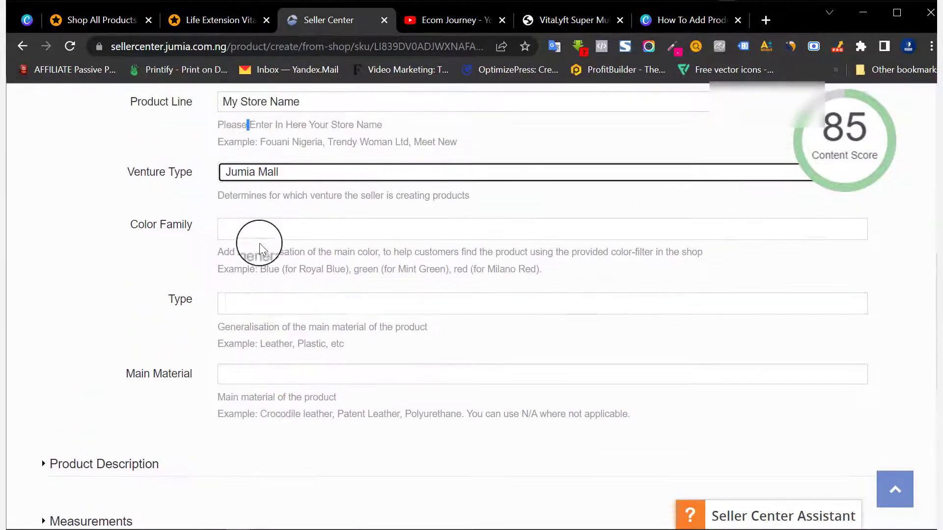
left_click(251, 149)
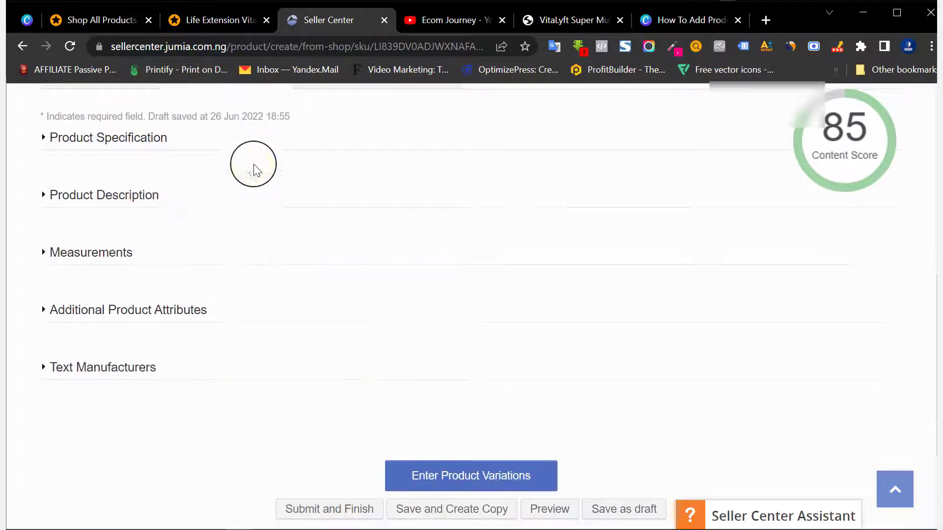
- Expand the Product Description section, enlarge the description editor and review the text against the content score's word requirement
left_click(250, 198)
scroll(172, 288, "down", 3)
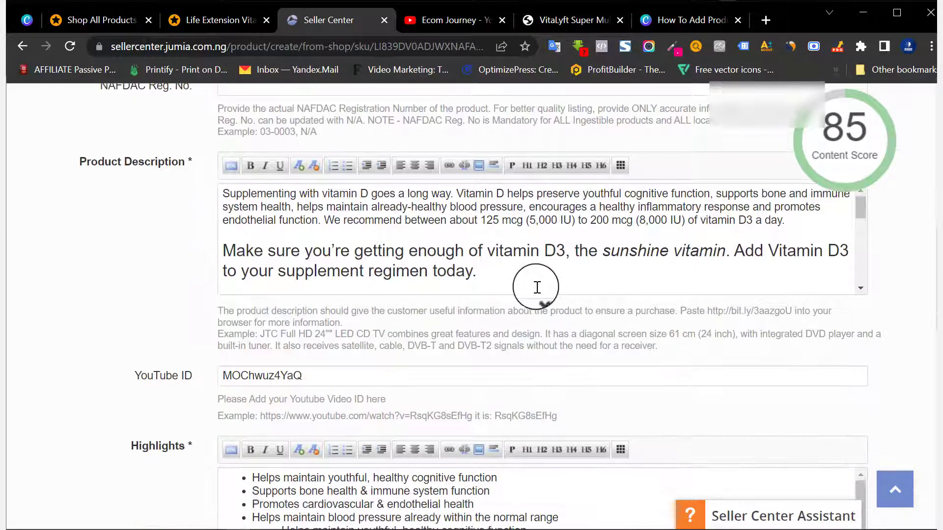
left_click_drag(541, 318, 542, 431)
mouse_move(801, 157)
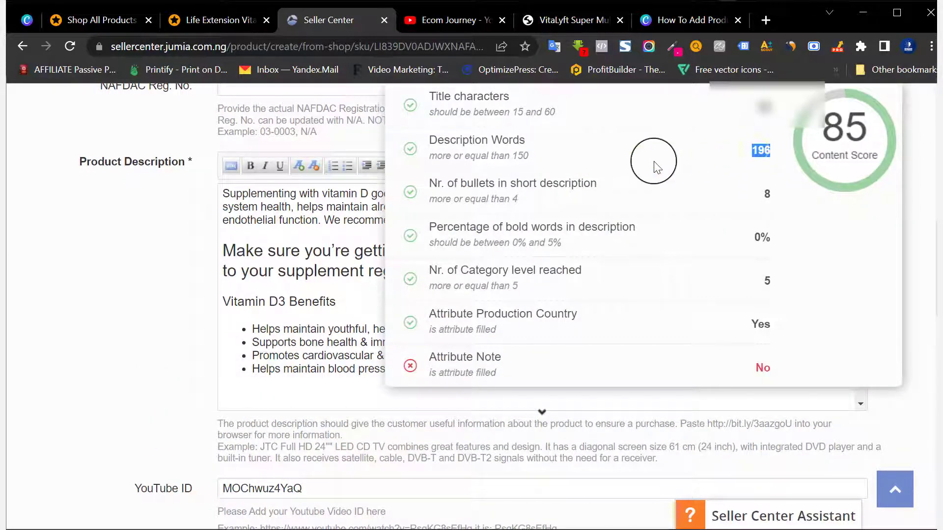
left_click(329, 256)
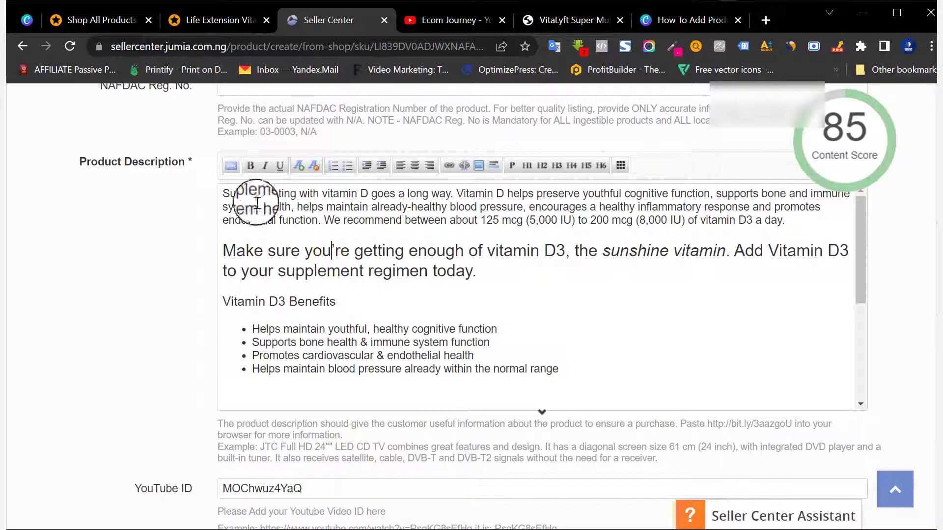
left_click_drag(225, 195, 576, 366)
left_click(573, 347)
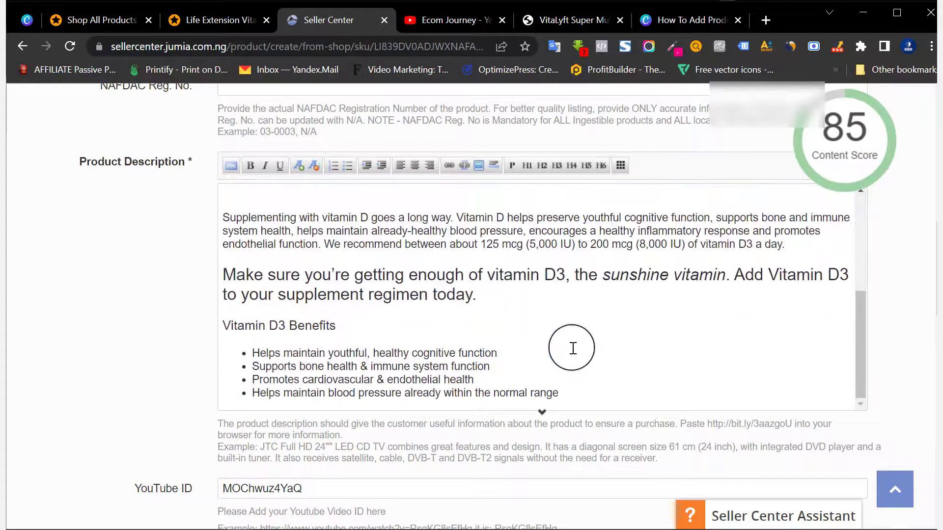
- Clear the prefilled YouTube ID from the product description
scroll(572, 348, "down", 5)
left_click(199, 269)
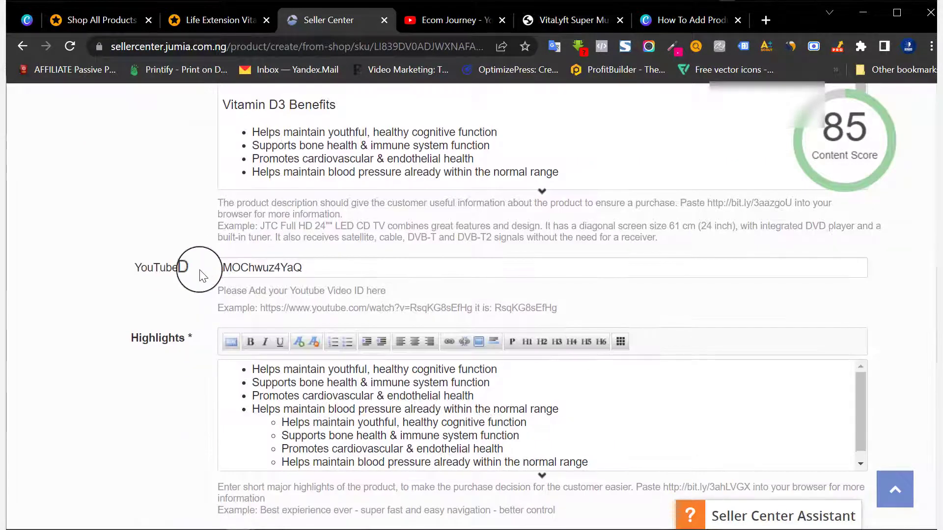
double_click(314, 267)
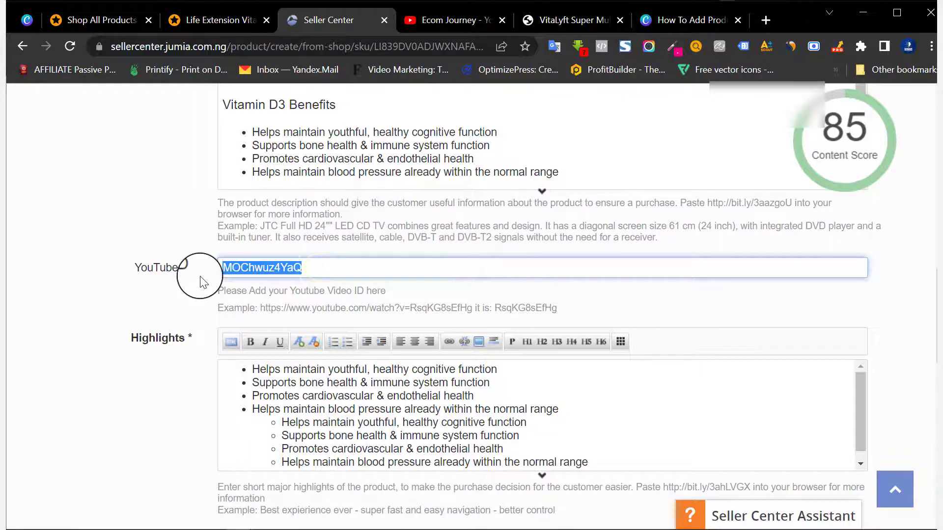
left_click(209, 267)
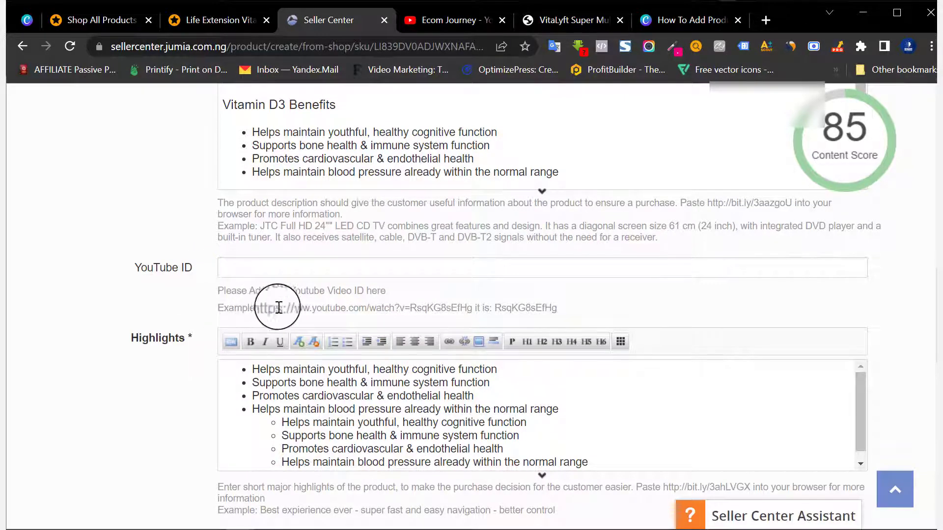
- Examine the example YouTube link under the YouTube ID field to see which part is the video ID
left_click_drag(258, 307, 404, 305)
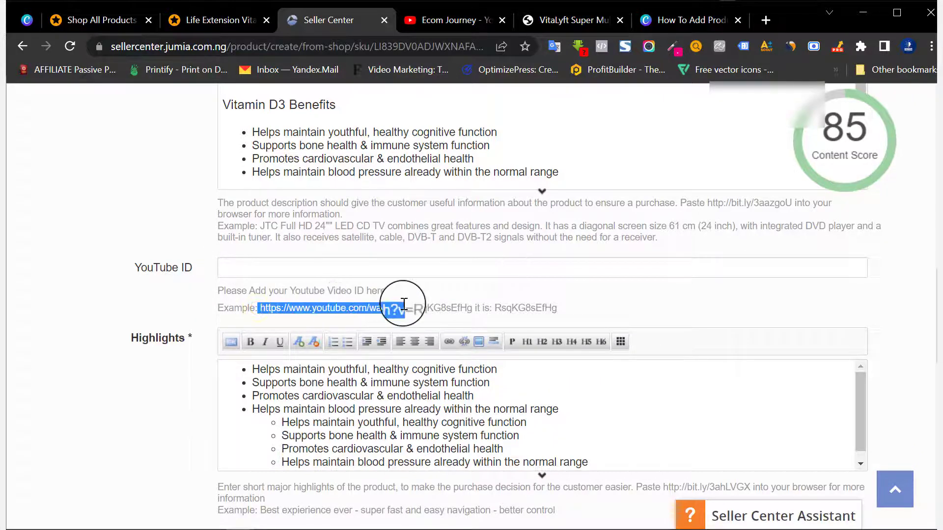
left_click(456, 306)
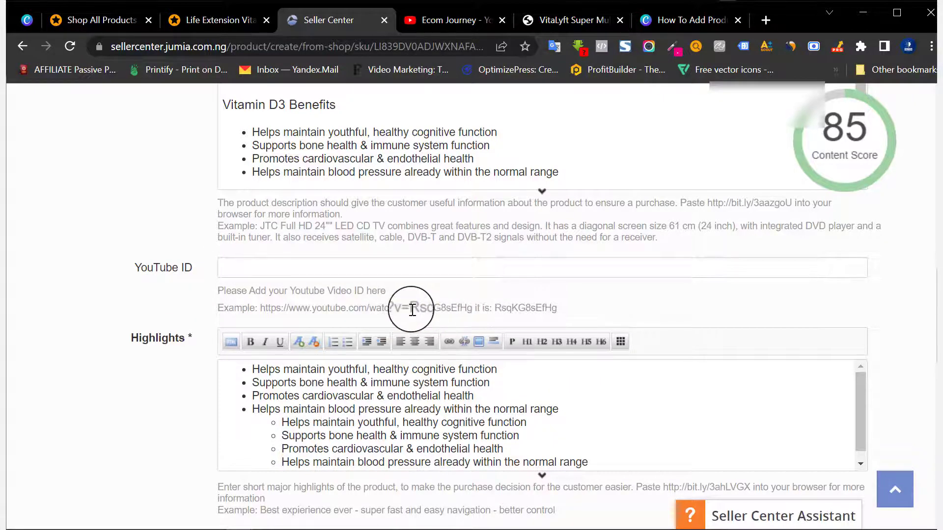
left_click_drag(411, 308, 471, 307)
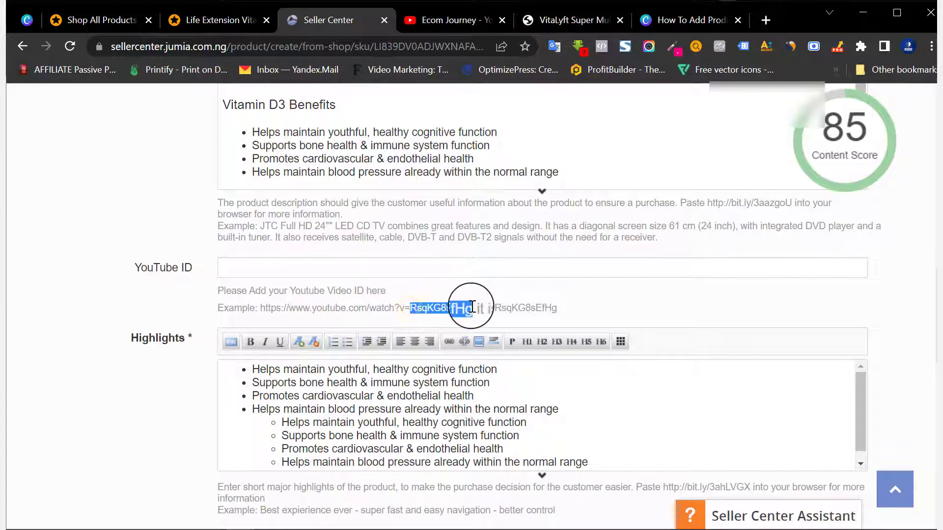
left_click(433, 273)
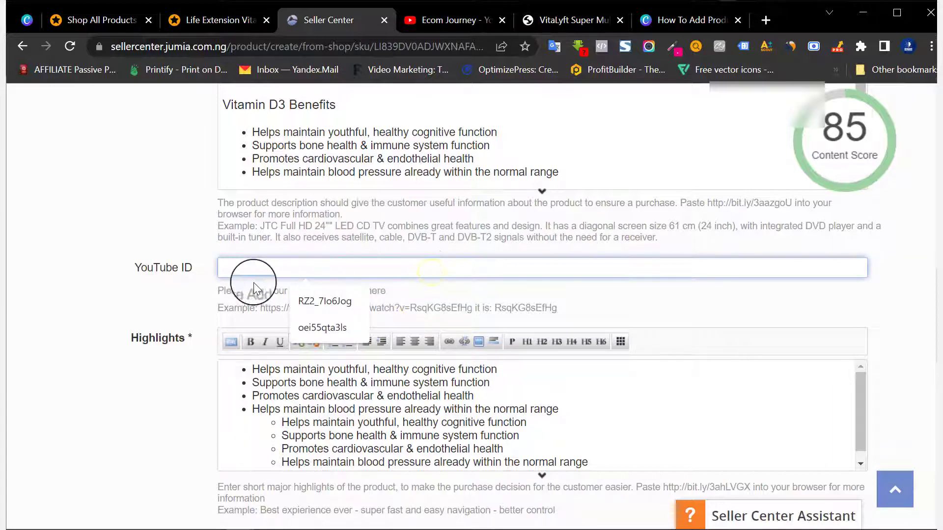
left_click(172, 282)
- Review the prefilled Highlights bullets against the content score's short description requirement
scroll(221, 289, "down", 3)
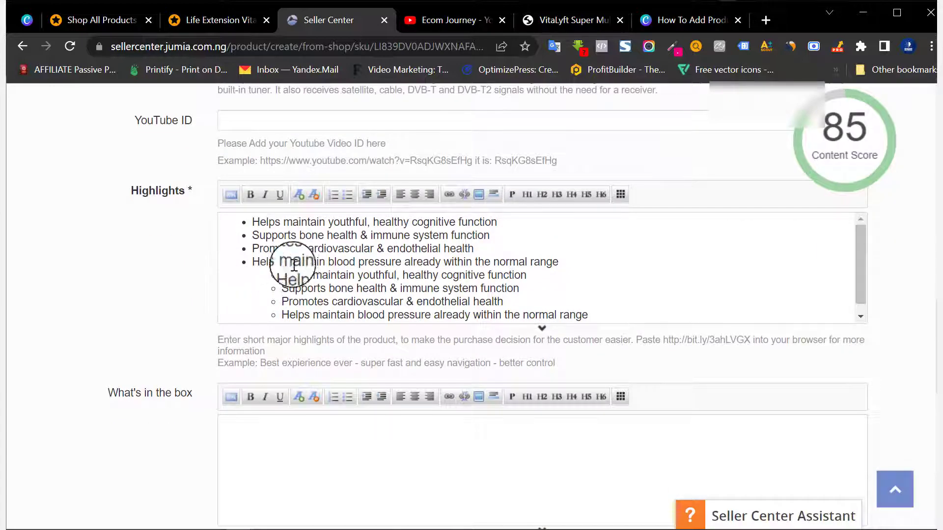
mouse_move(824, 131)
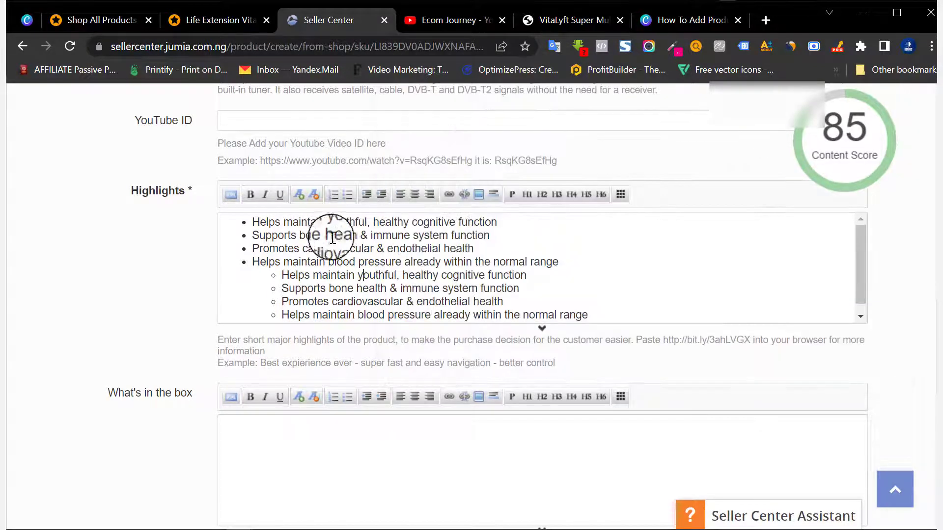
left_click_drag(252, 223, 319, 262)
left_click(178, 270)
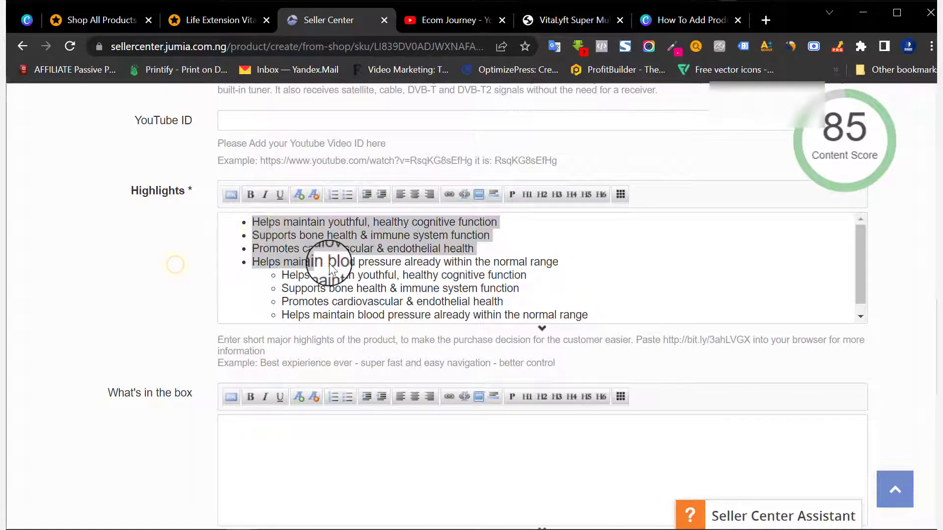
- List one bottle of the product under What's in the box and enter the Note "Not to be taken by Nursing Mothers or Pregnant Women"
scroll(383, 338, "down", 3)
left_click(392, 338)
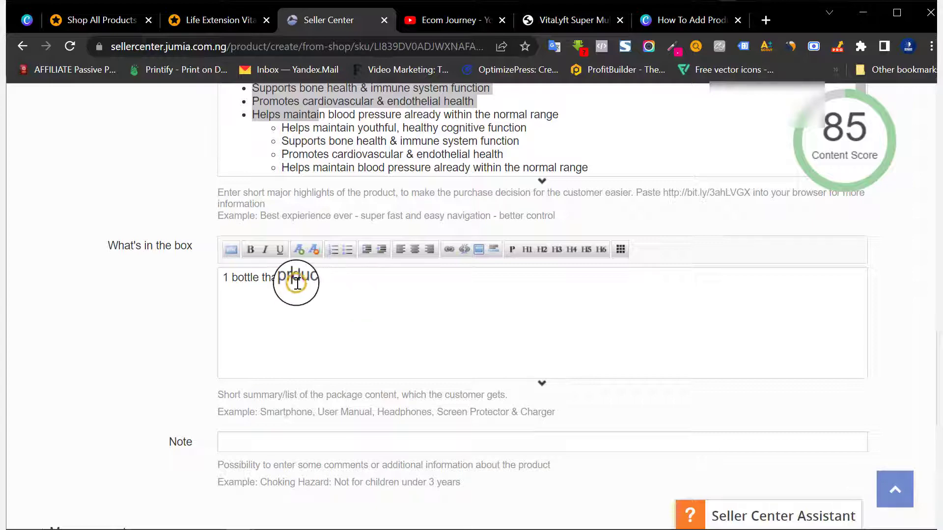
scroll(224, 314, "down", 4)
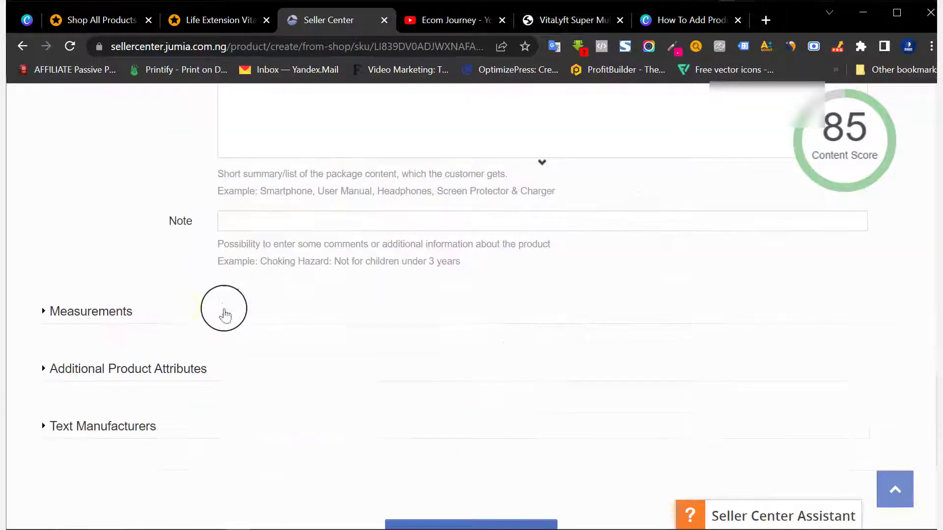
left_click(289, 225)
left_click(335, 247)
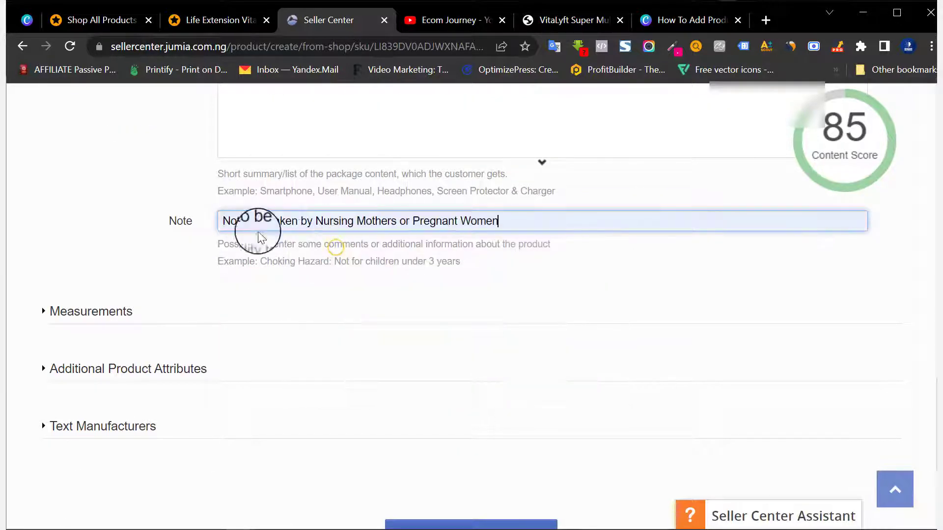
mouse_move(841, 146)
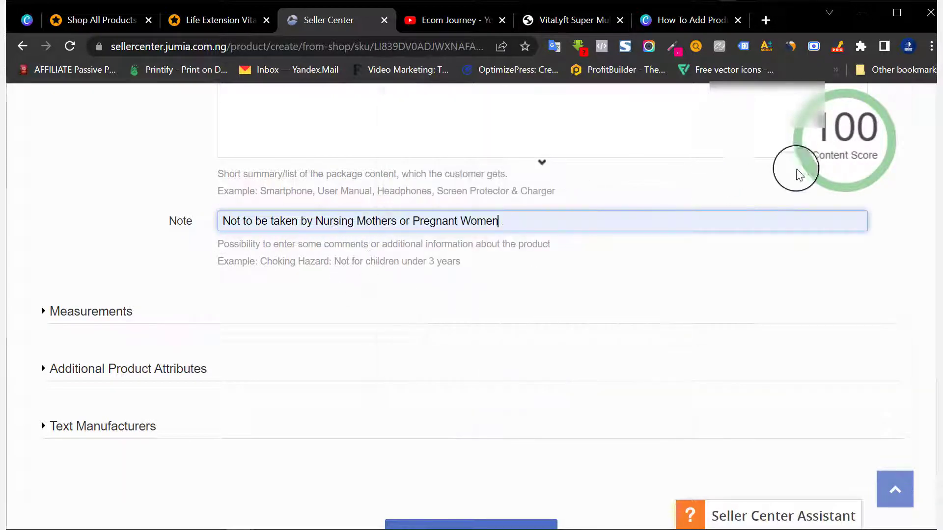
mouse_move(832, 193)
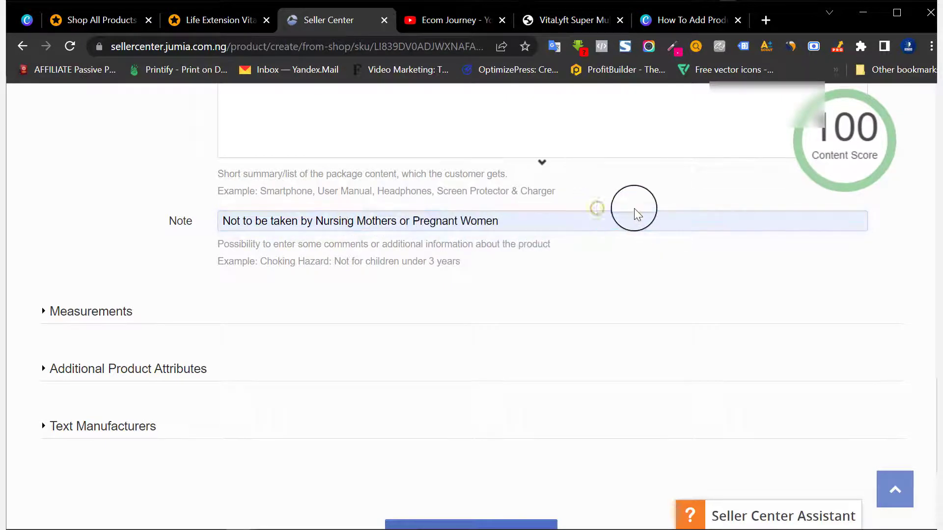
- Check the product's Weight value under Measurements and proceed to entering the product variations
scroll(372, 232, "up", 2)
scroll(374, 234, "down", 5)
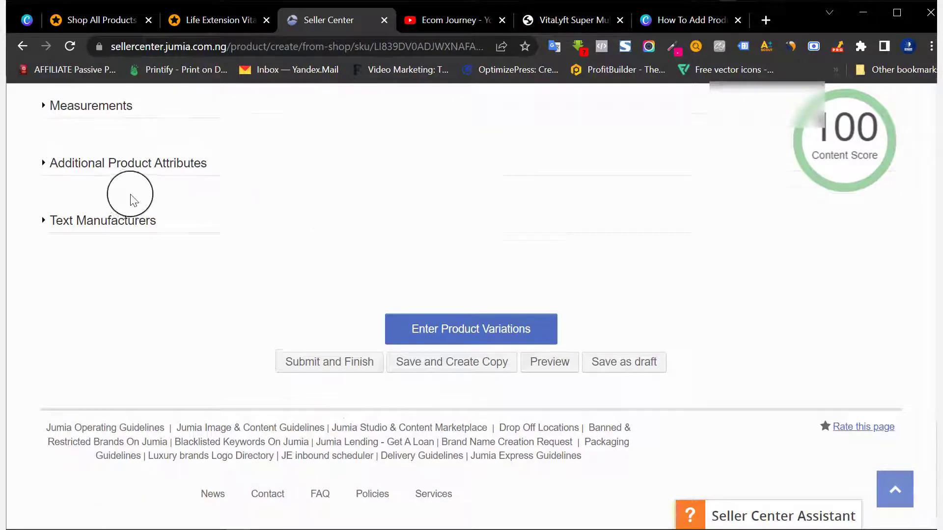
scroll(140, 196, "up", 1)
left_click(168, 186)
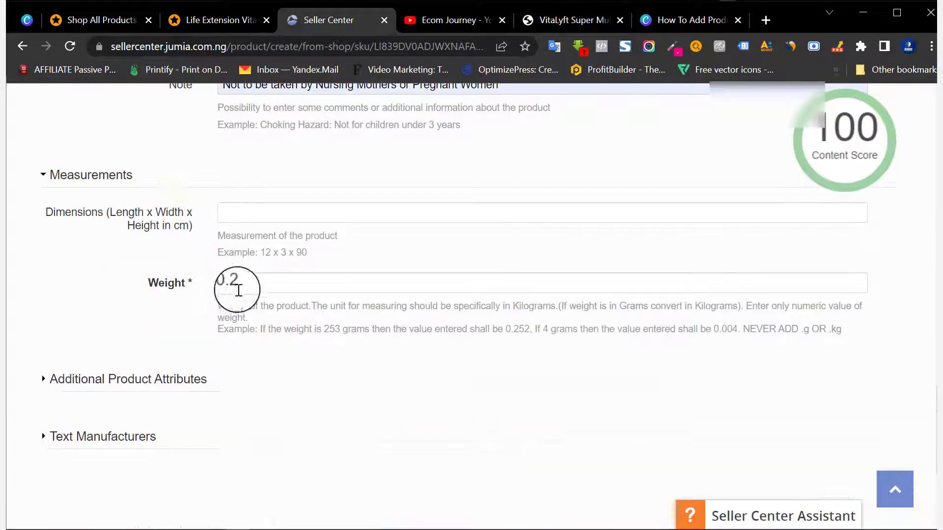
left_click(184, 182)
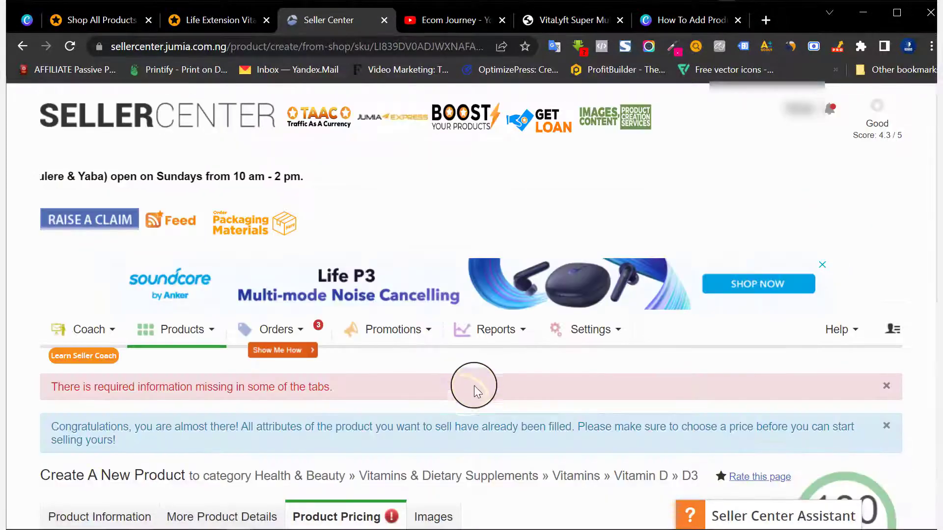
- Fill in the variation's Product (SKU) with the suggested entry LKWLD-WMN-COFEE
scroll(476, 385, "down", 7)
left_click(186, 179)
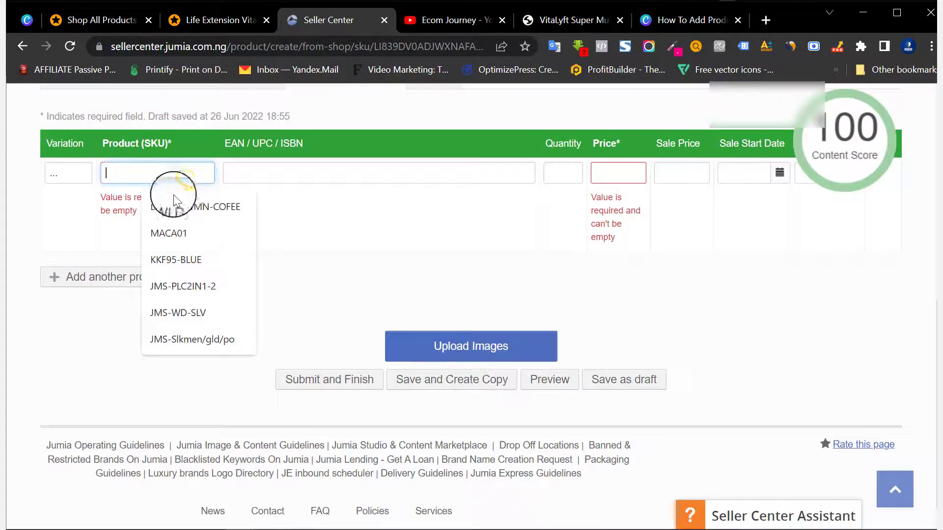
left_click(164, 204)
left_click_drag(201, 172, 105, 172)
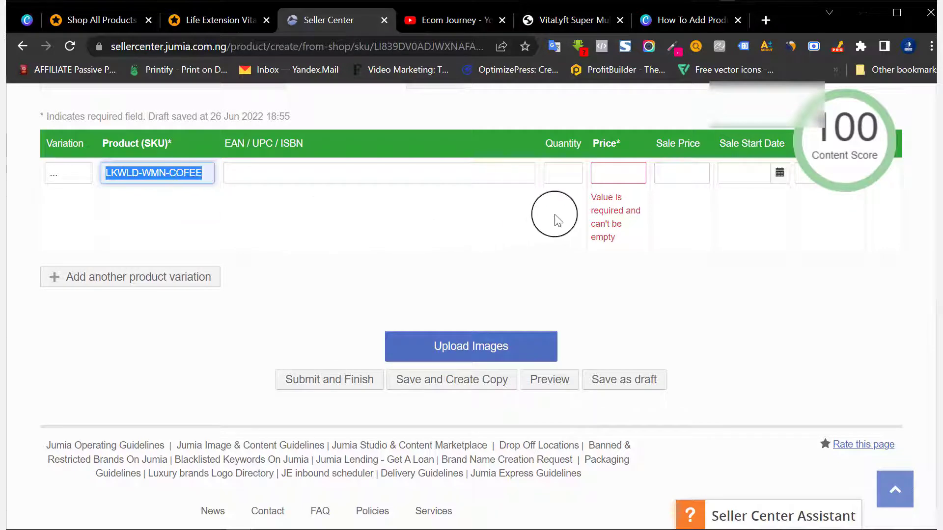
- Set the variation's quantity to 400, its price to 12,500 and its sale price to 11,500
left_click(558, 167)
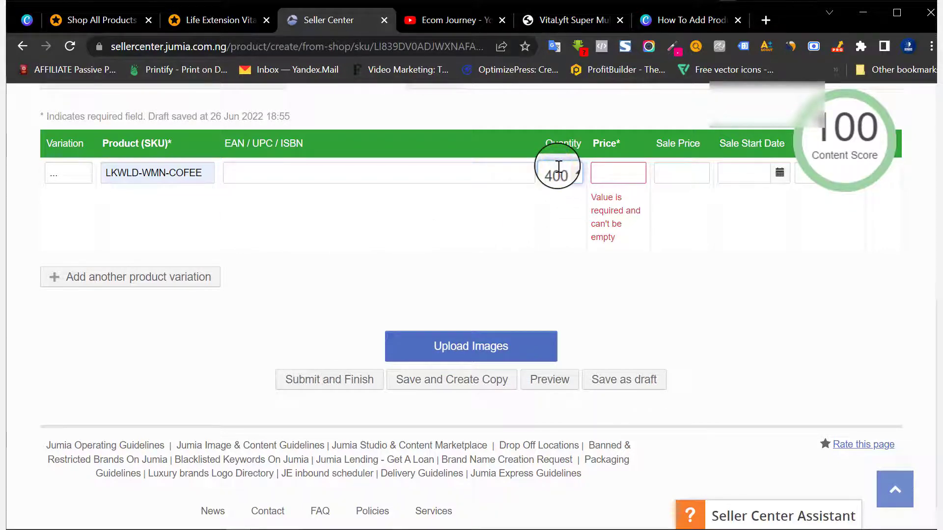
left_click(611, 170)
type("125")
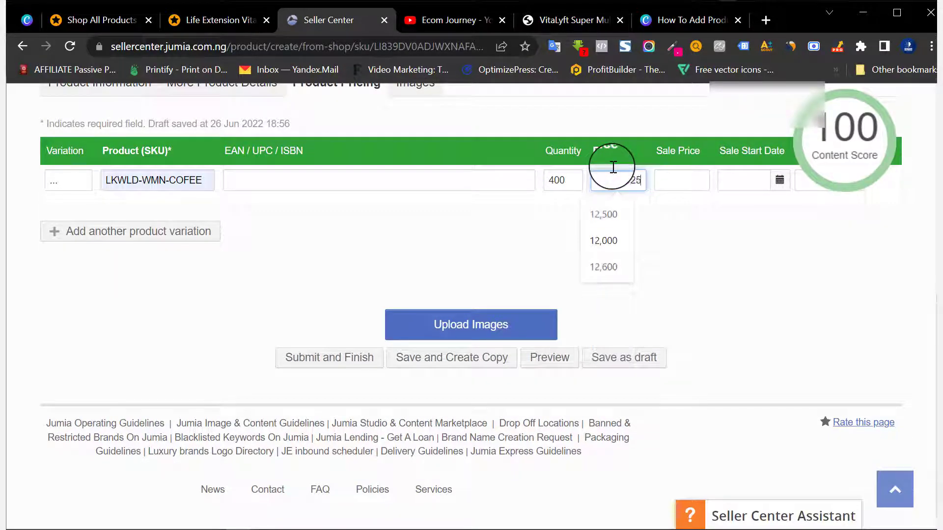
type("11500")
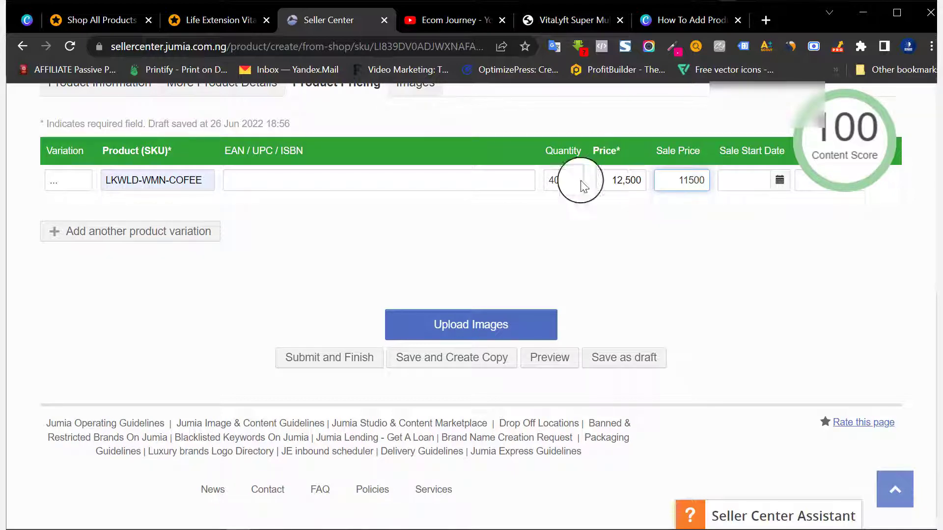
- Set the sale period to start on 26 June 2022 and end on 26 June 2025
scroll(720, 284, "up", 2)
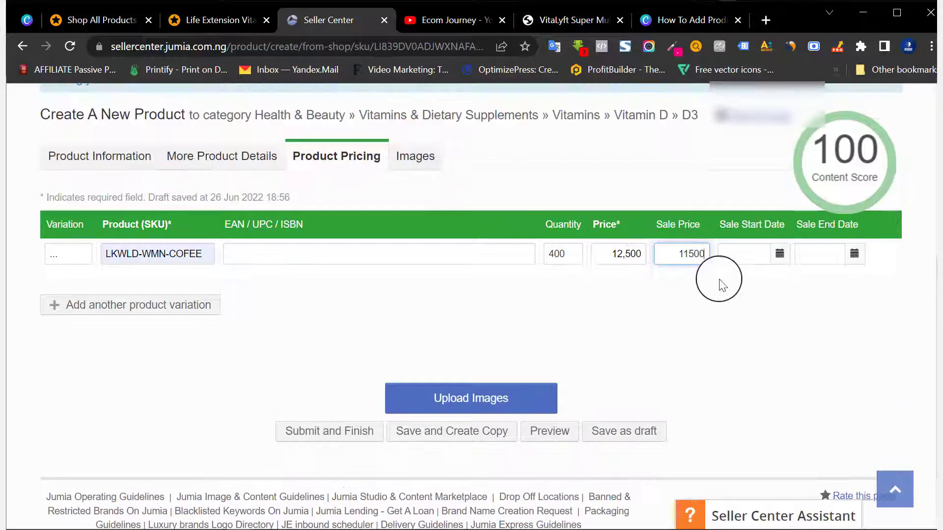
left_click(779, 254)
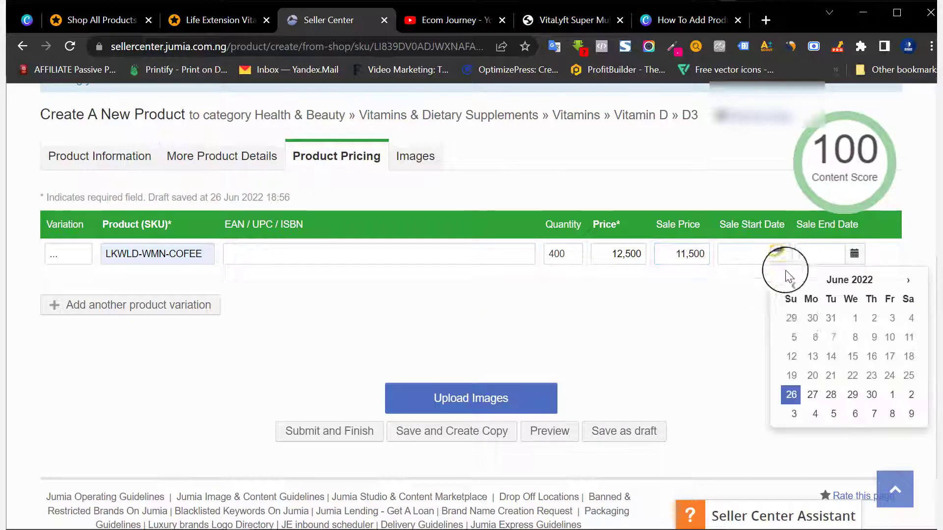
left_click(791, 397)
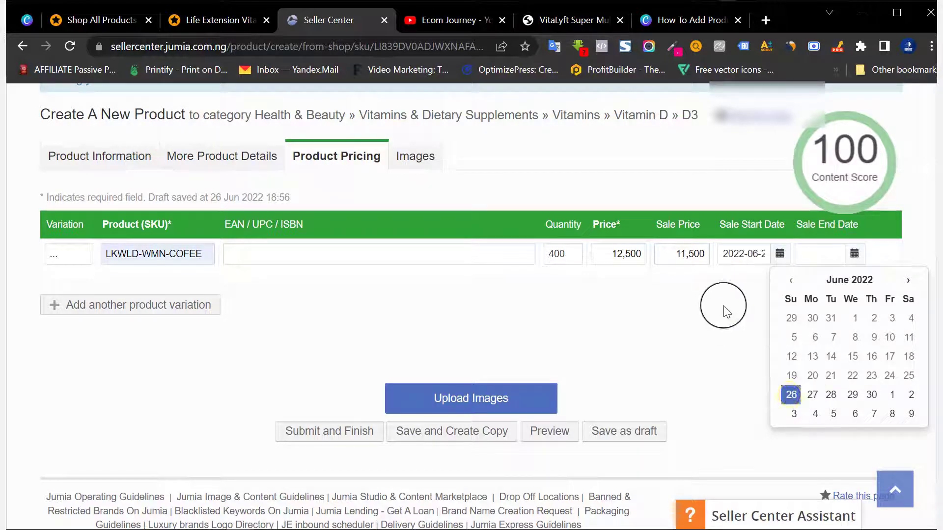
left_click(855, 253)
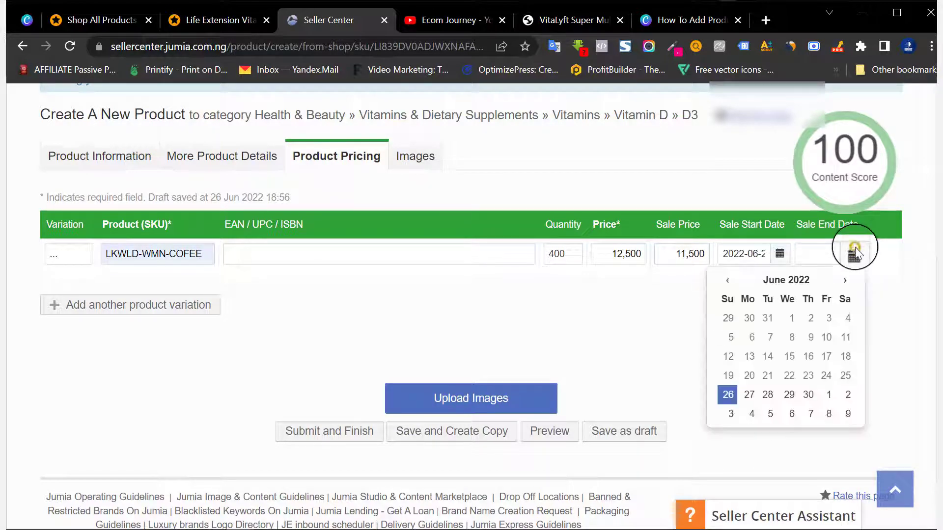
left_click(727, 394)
left_click_drag(816, 255, 822, 256)
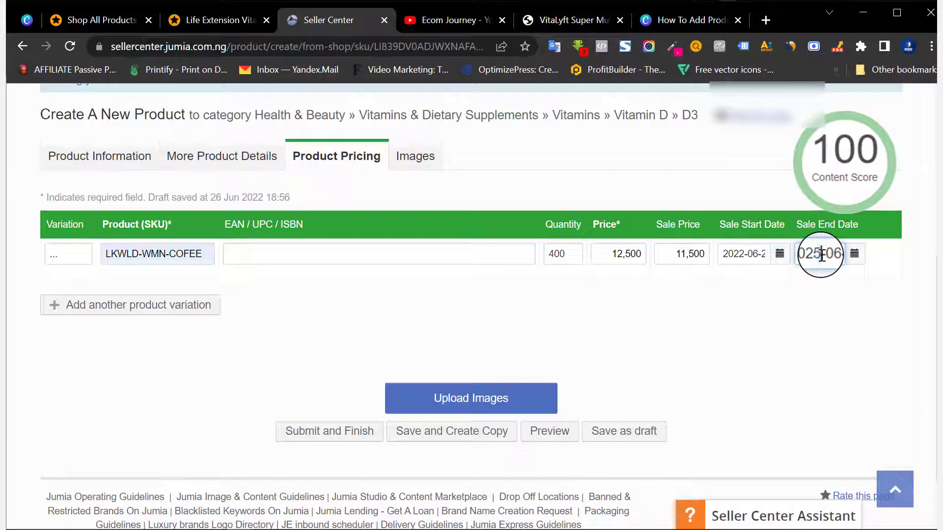
type("5")
left_click(879, 275)
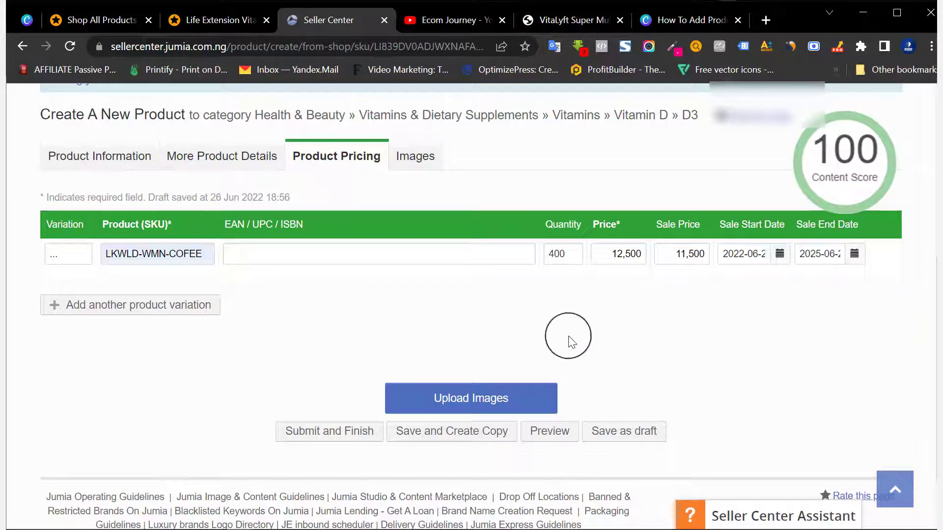
- Proceed to the product images and delete the Non GMO, Vegetarian, Why Life Extension and Supplement Facts pictures
left_click(486, 406)
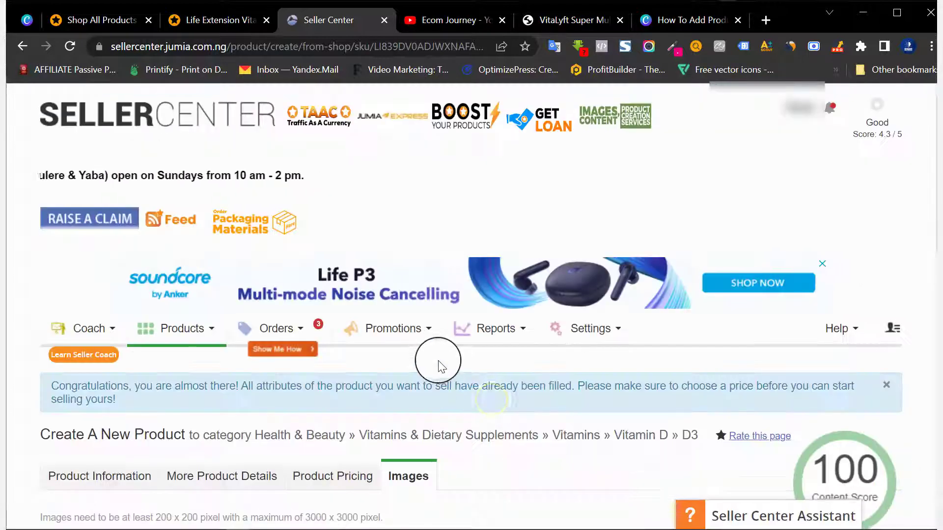
scroll(439, 367, "down", 5)
scroll(643, 340, "down", 1)
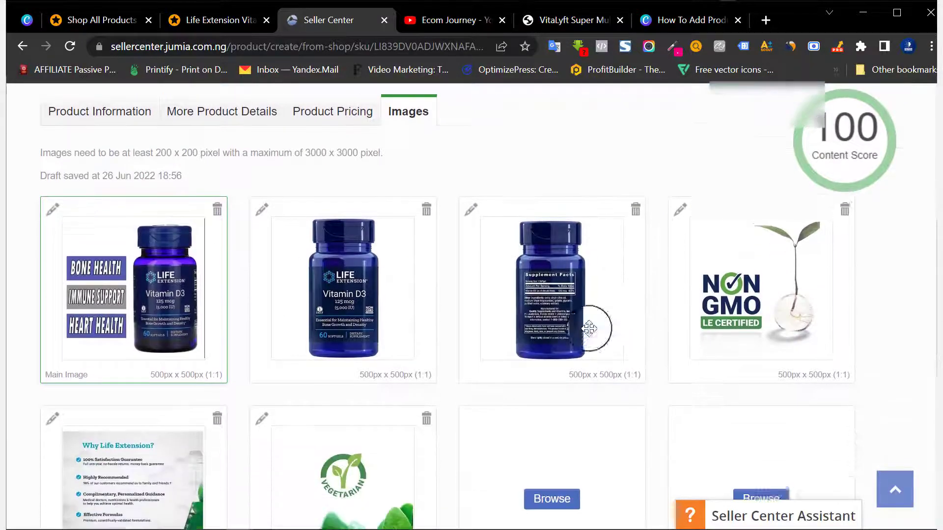
left_click(845, 209)
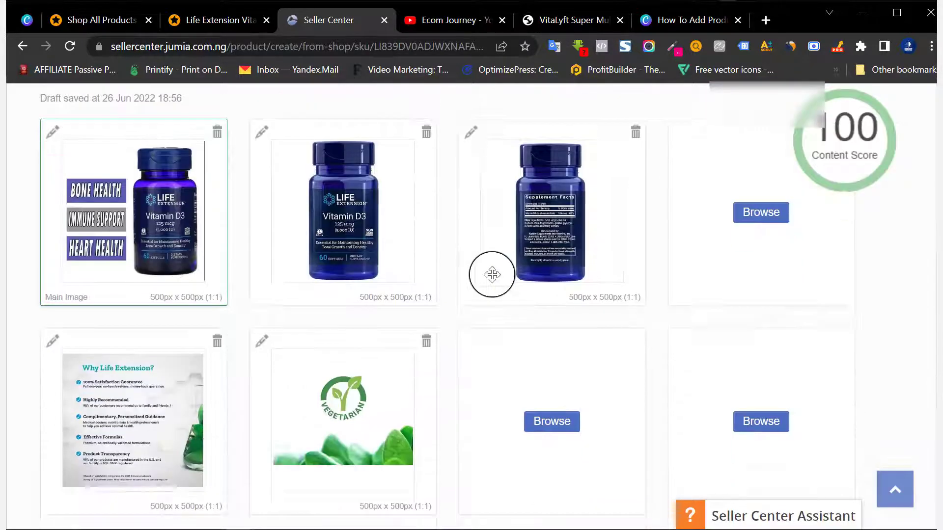
scroll(411, 244, "down", 3)
left_click(425, 195)
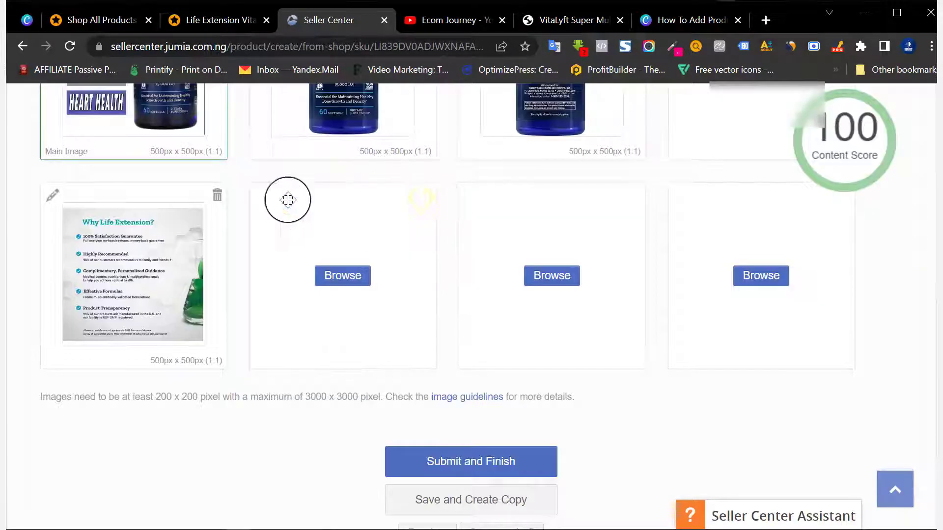
left_click(214, 194)
scroll(632, 200, "up", 3)
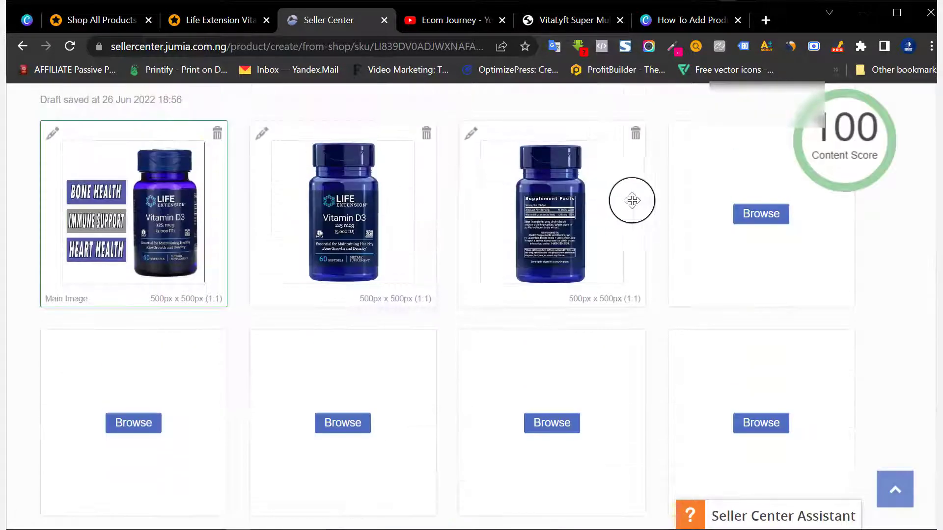
left_click(635, 134)
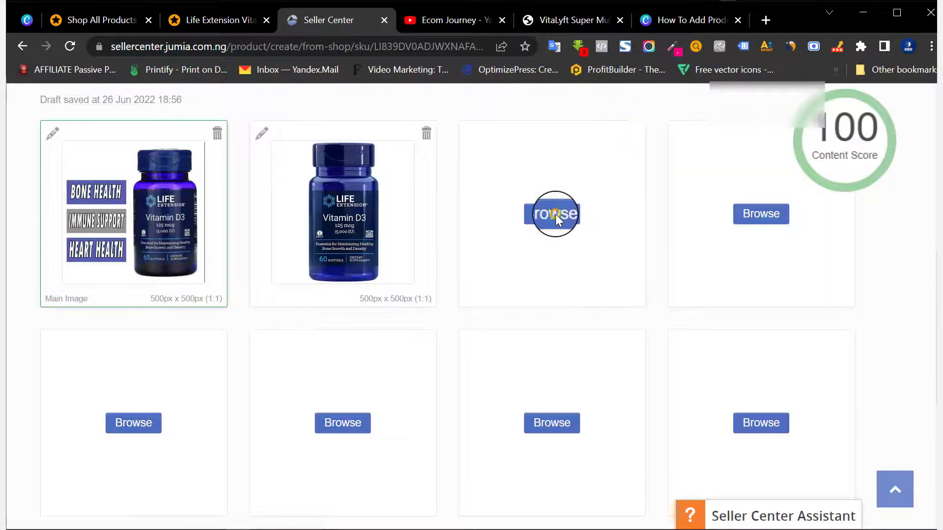
- Examine the finishing options below the images and the available product management options, including Import Products
scroll(435, 270, "down", 5)
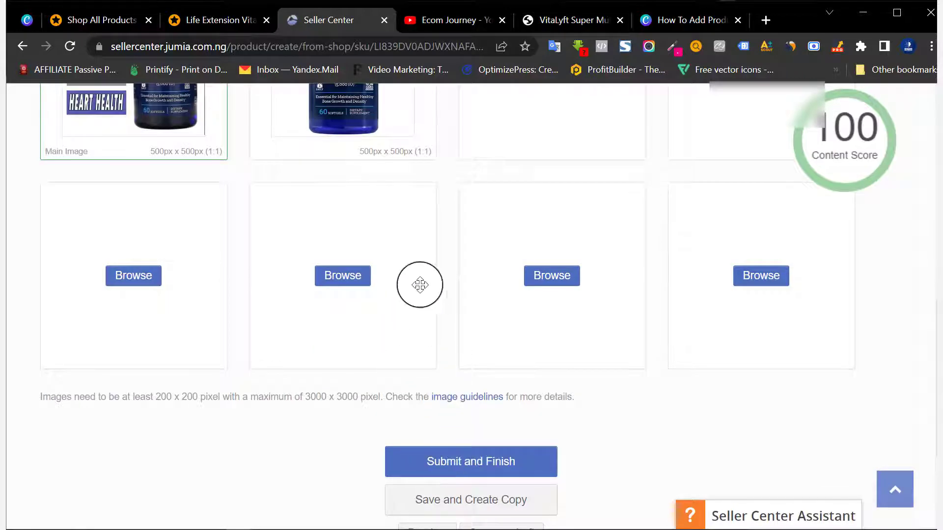
scroll(551, 220, "down", 3)
scroll(551, 220, "up", 9)
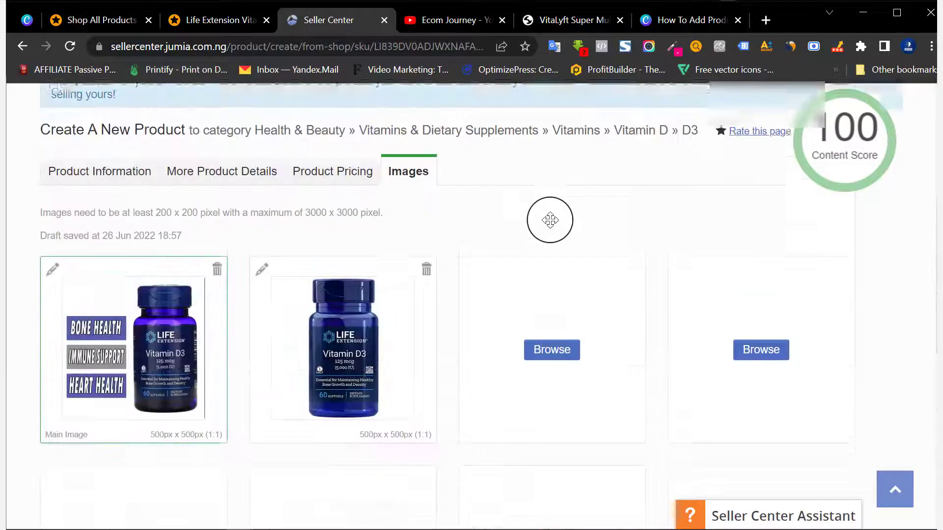
scroll(420, 186, "up", 4)
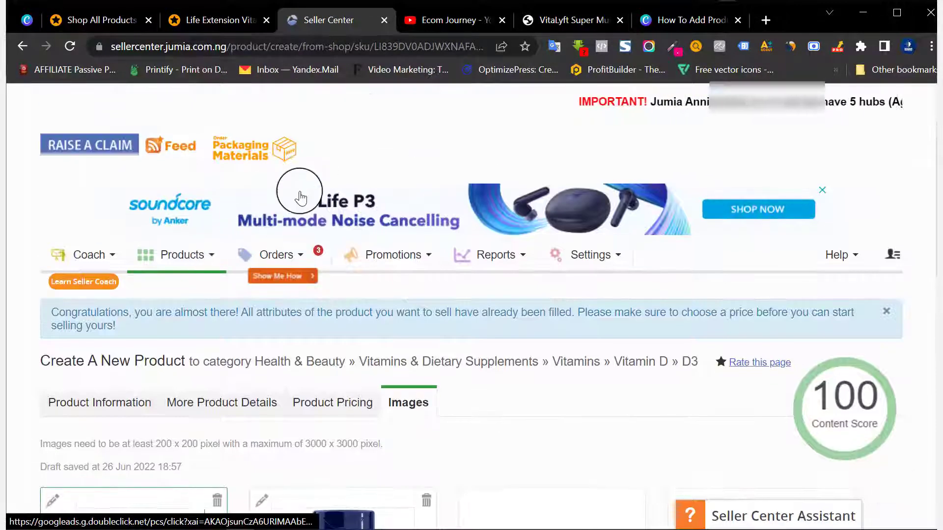
scroll(258, 193, "down", 2)
left_click(197, 194)
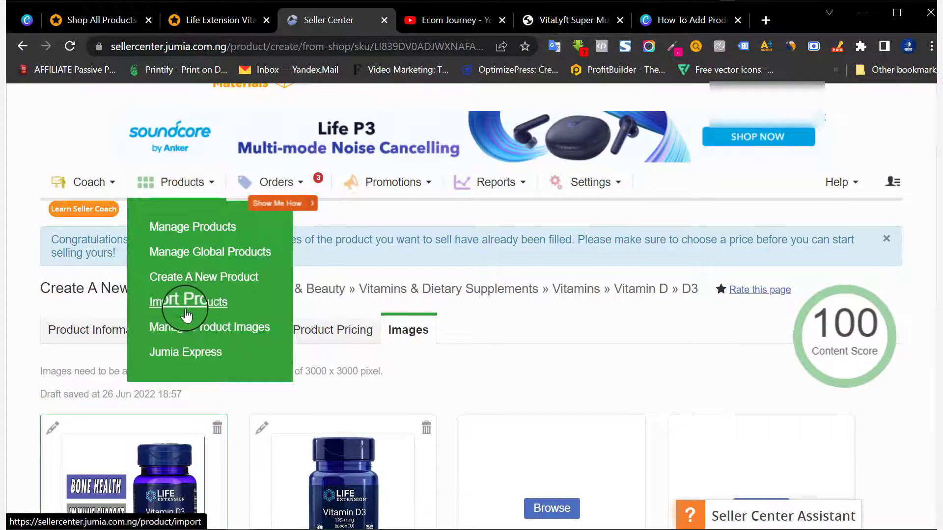
left_click(508, 273)
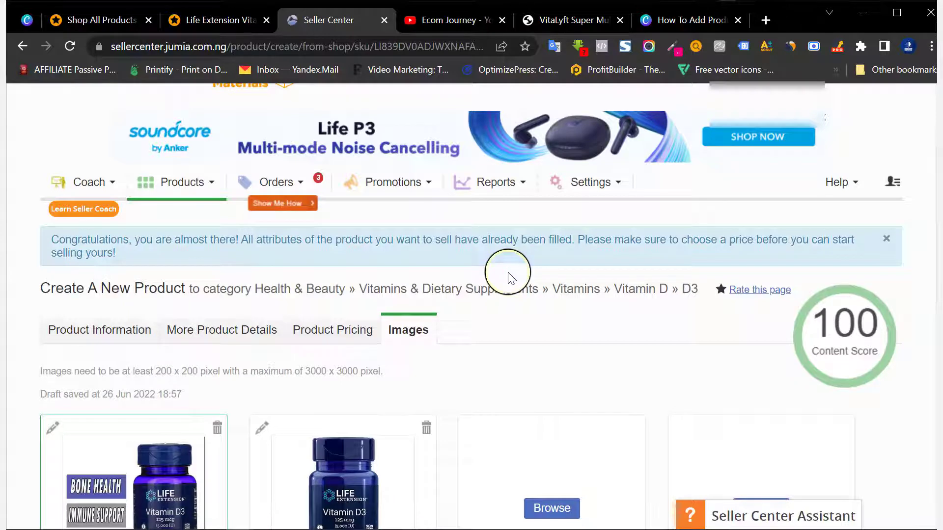